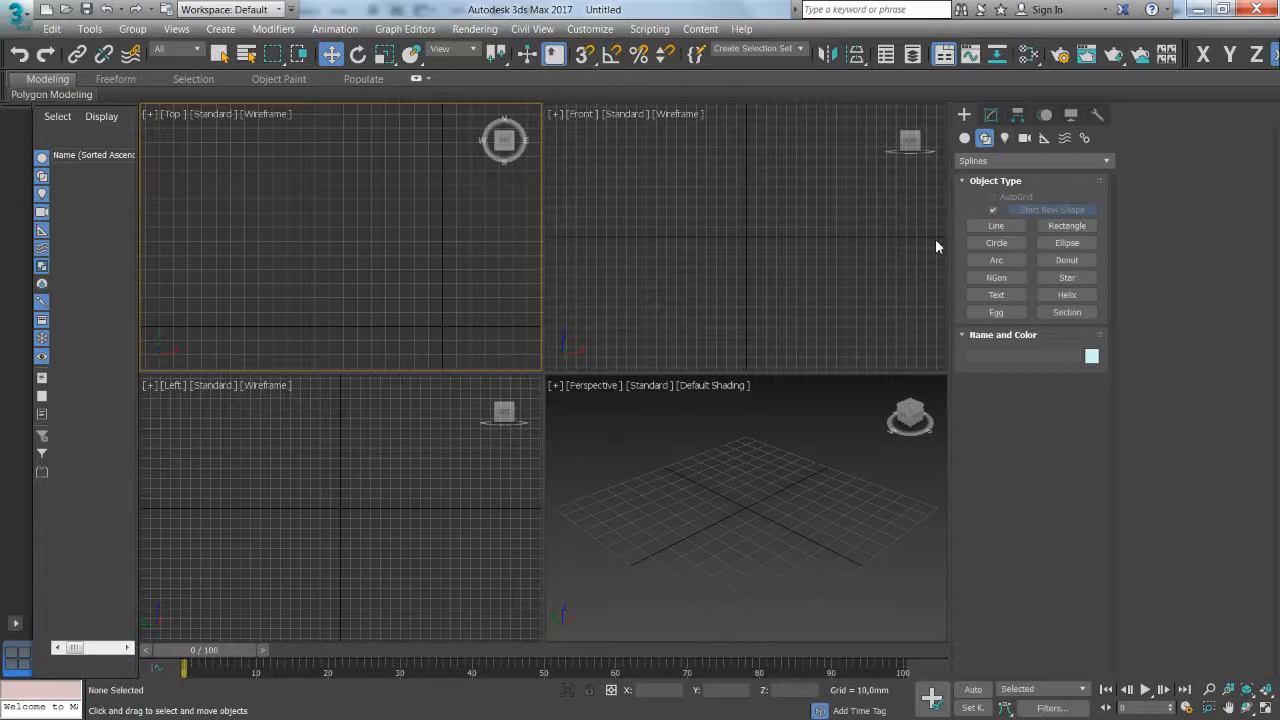
# Step: Draw a circle of about 70 mm radius in the Top view and two concentric circles of about 15 mm and 8 mm inside it
pyautogui.click(996, 243)
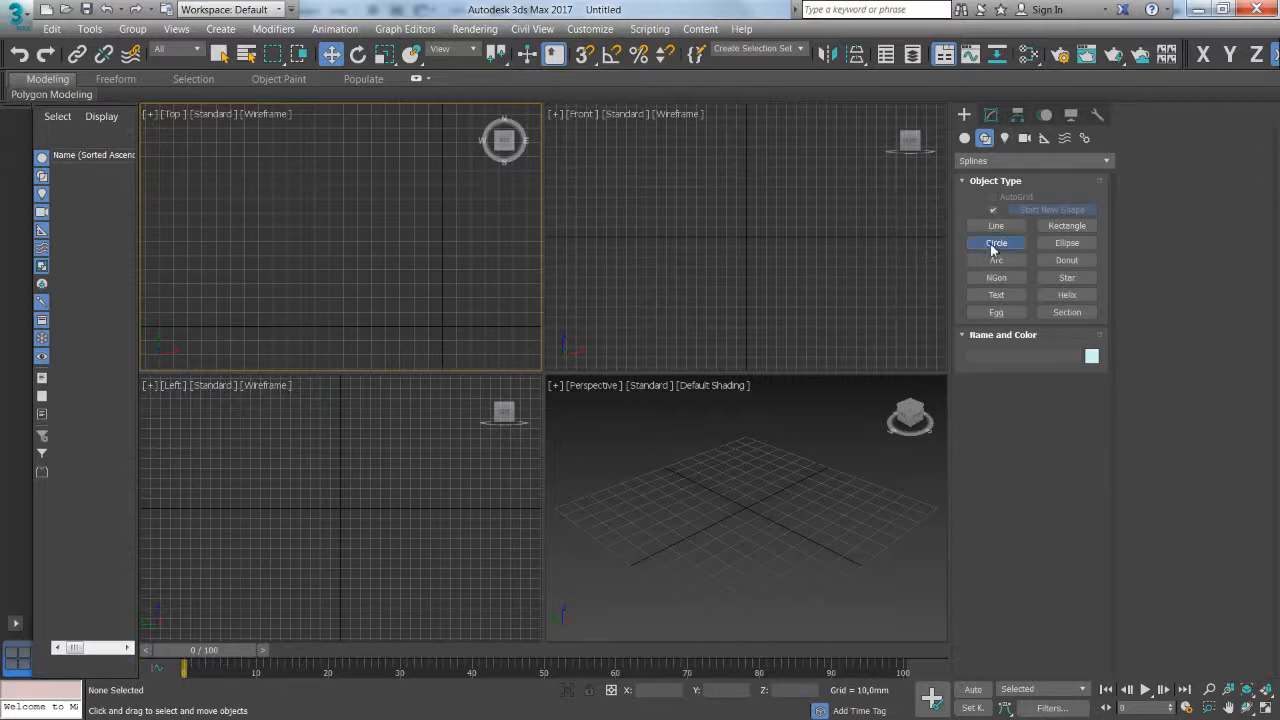
pyautogui.moveTo(270, 177); pyautogui.dragTo(394, 274)
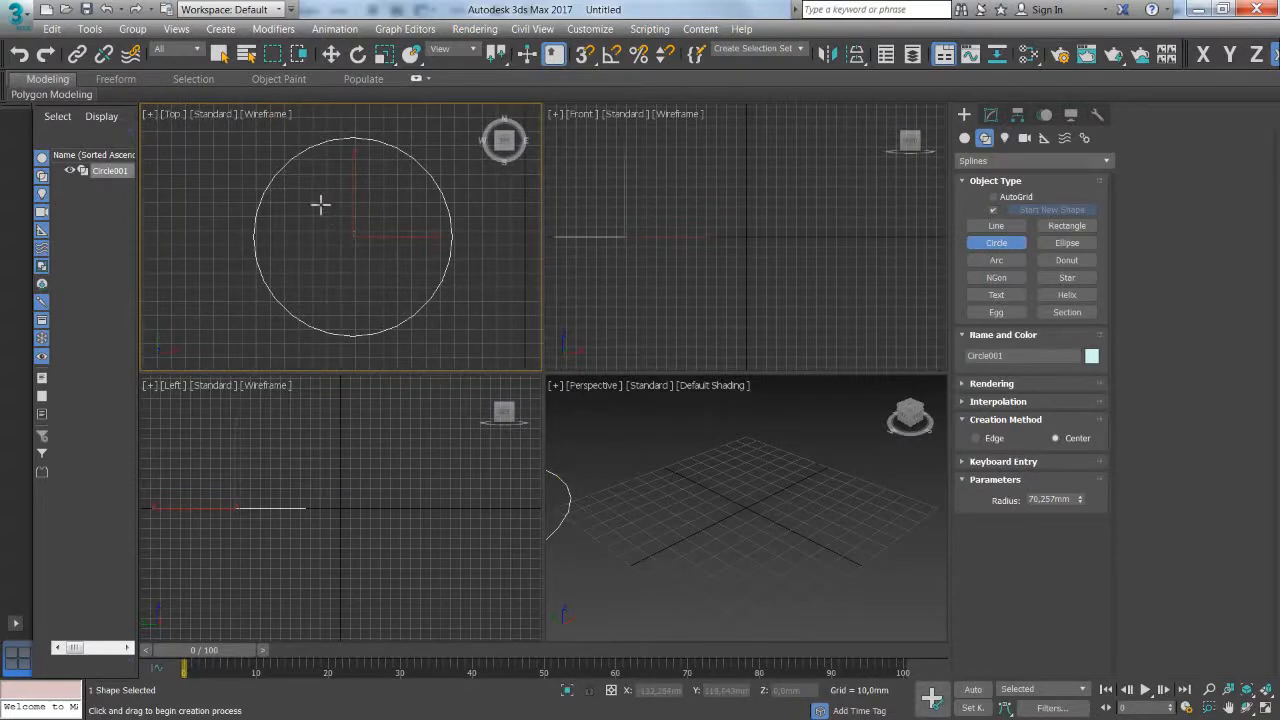
pyautogui.moveTo(301, 194); pyautogui.dragTo(316, 210)
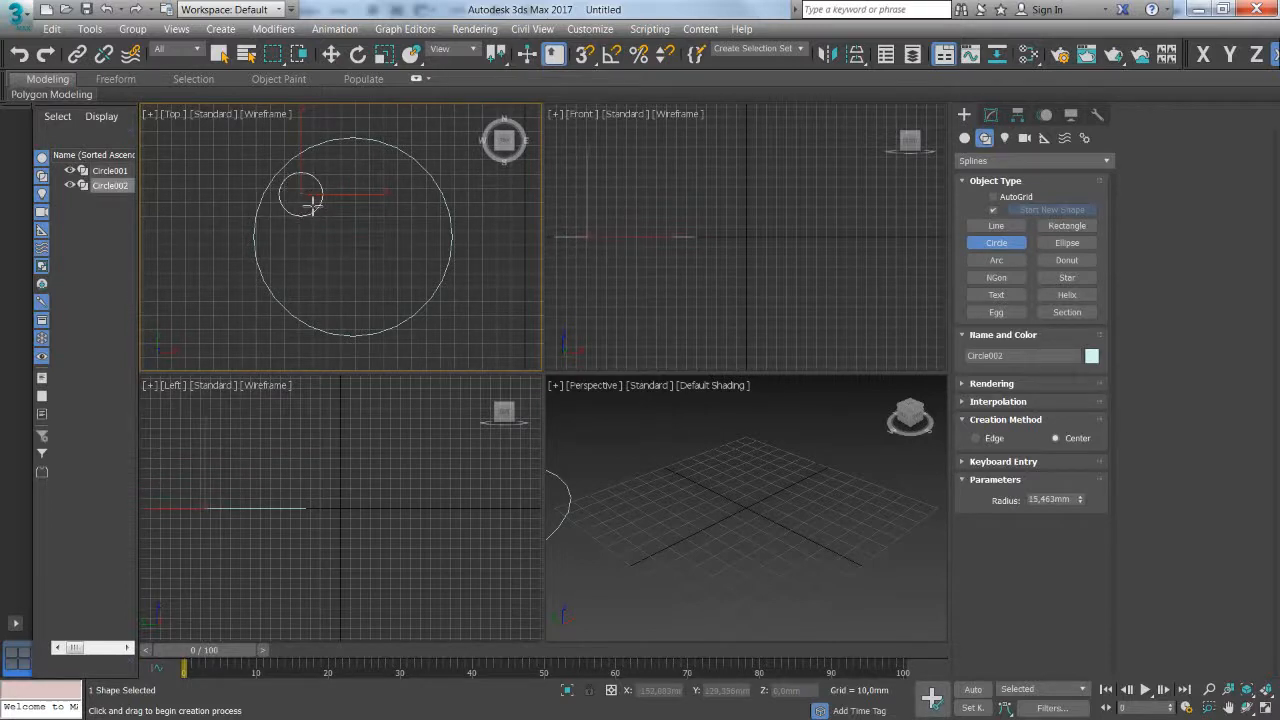
pyautogui.moveTo(300, 192); pyautogui.dragTo(307, 198)
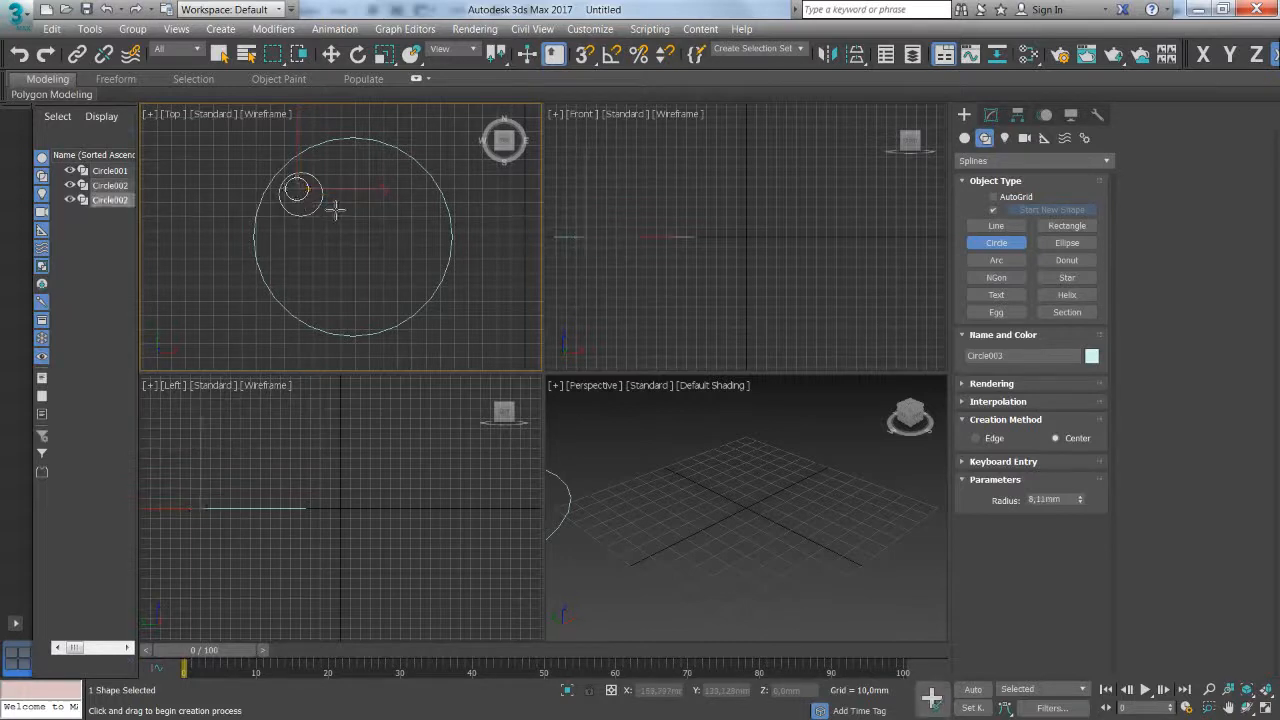
pyautogui.press('w')
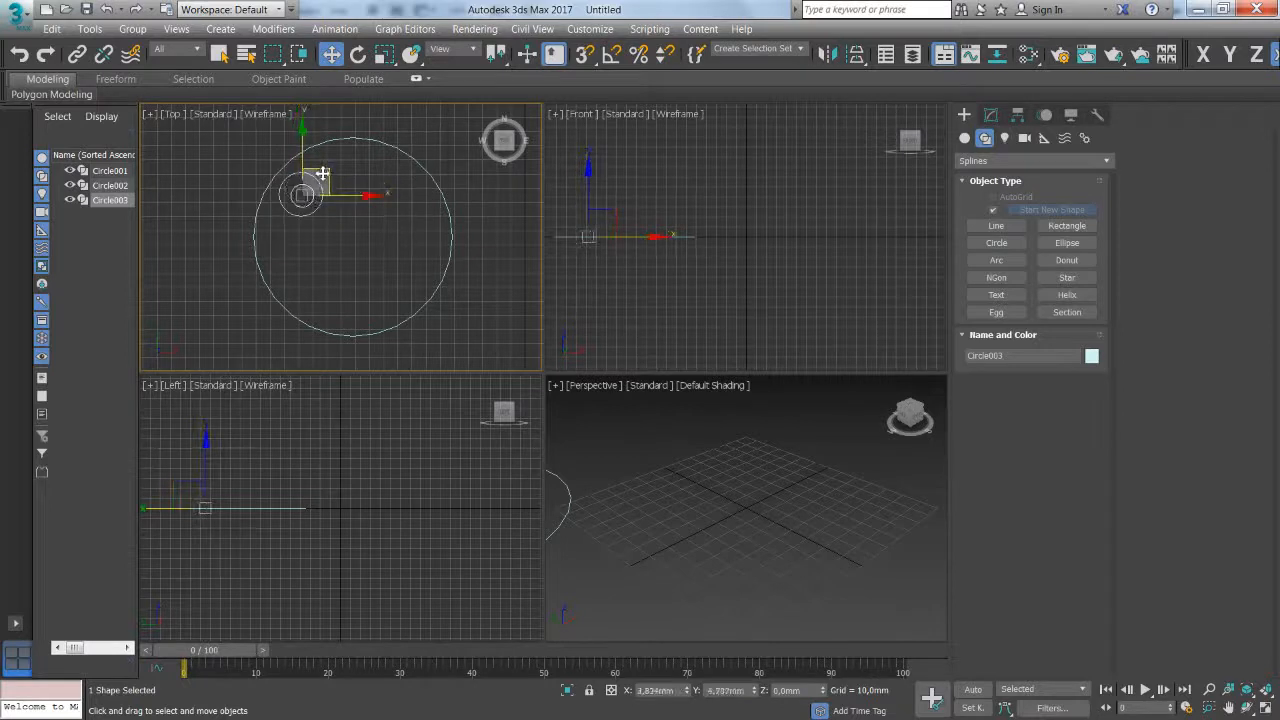
pyautogui.click(364, 240)
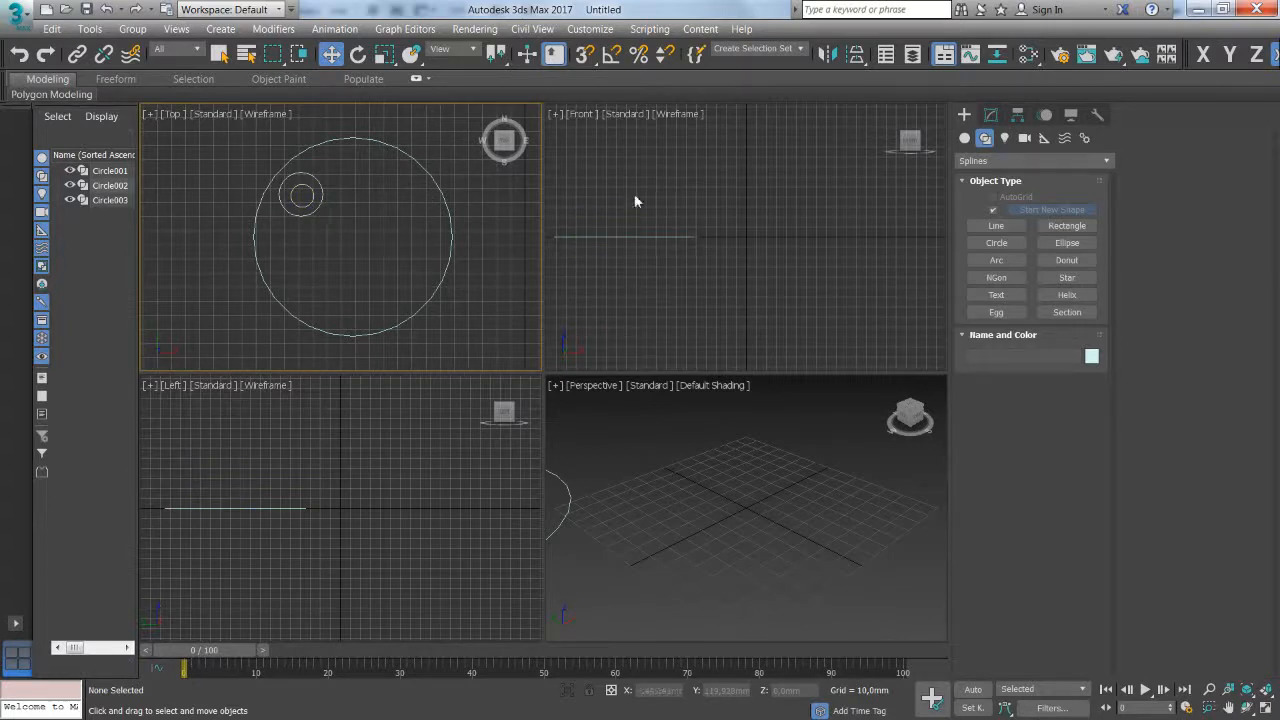
# Step: Switch to Photoshop and add a Hue/Saturation adjustment layer with Saturation at -100 over the roronoa_zoro.png image
pyautogui.click(1198, 10)
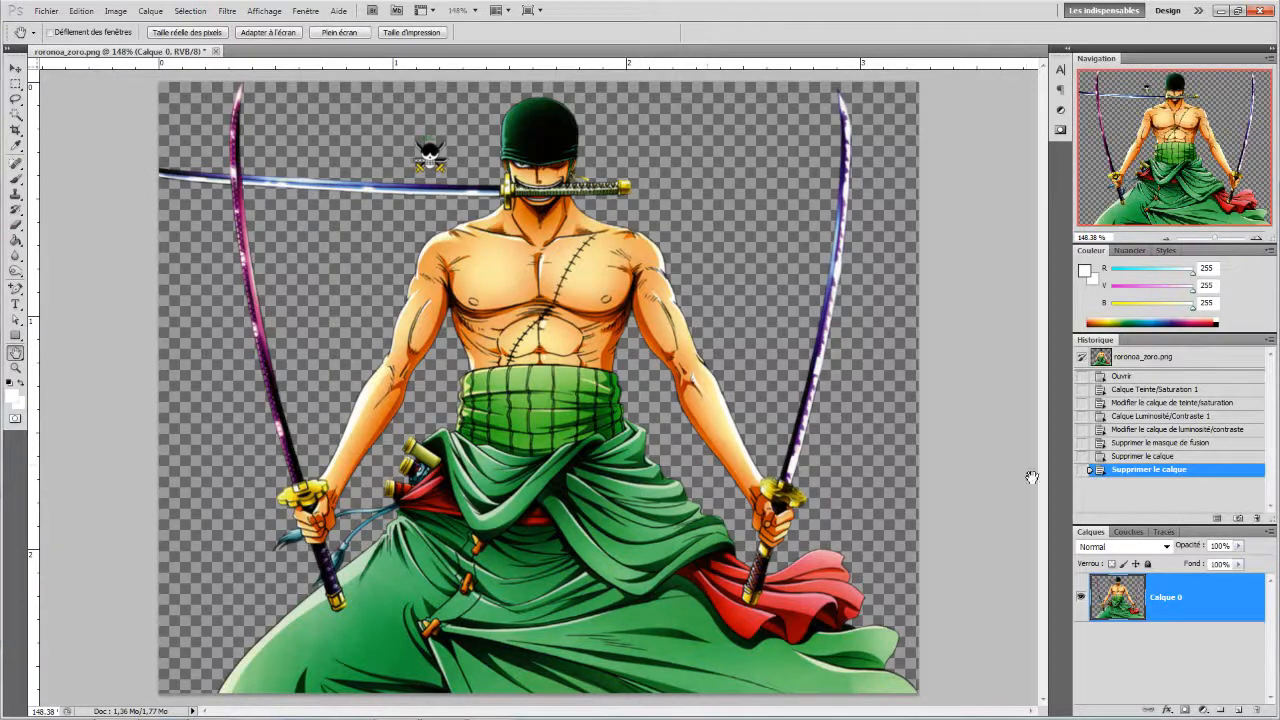
pyautogui.click(1204, 710)
pyautogui.click(1138, 547)
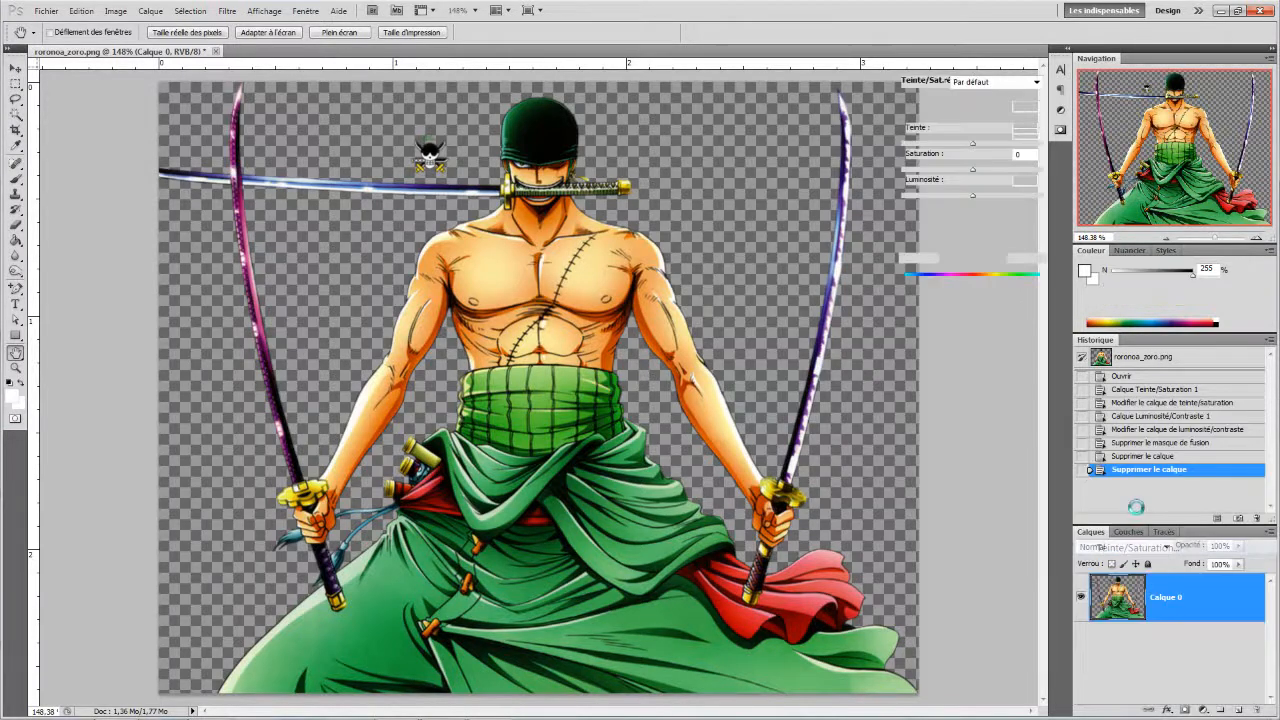
pyautogui.moveTo(971, 168); pyautogui.dragTo(880, 178)
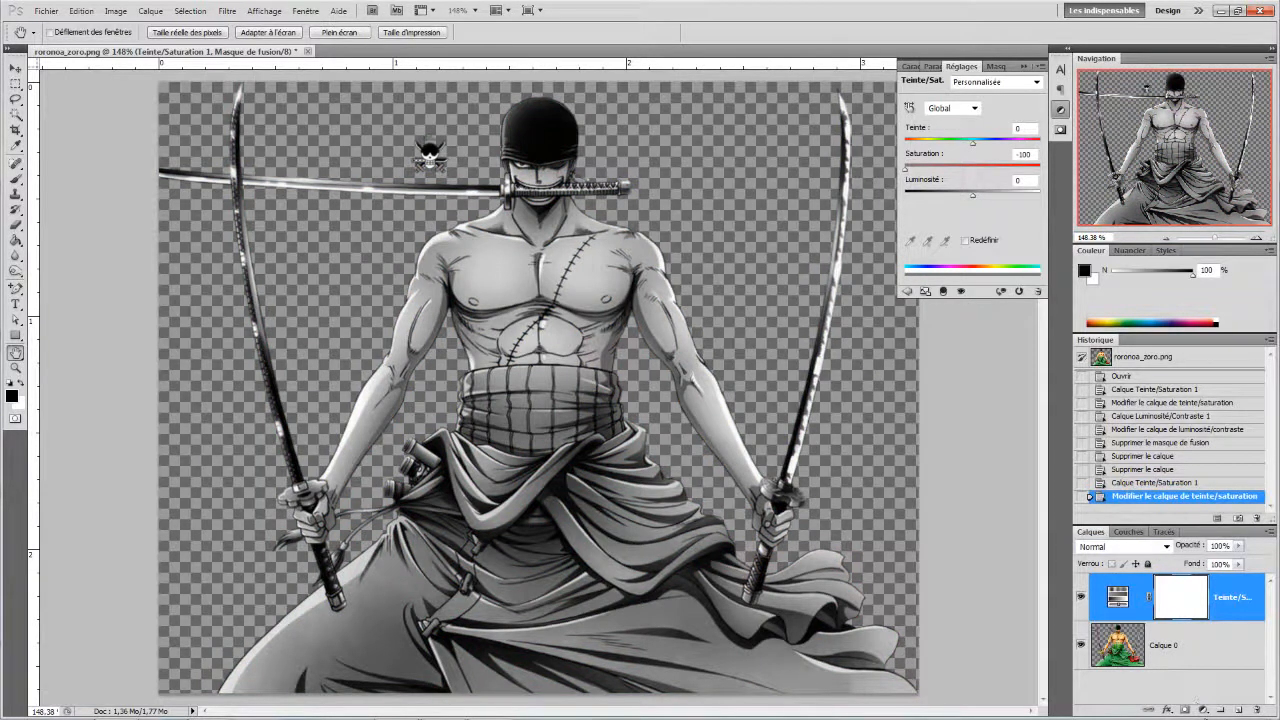
# Step: Add a Brightness/Contrast adjustment layer with Contrast at 100 and Brightness at 81
pyautogui.click(1207, 712)
pyautogui.click(1160, 467)
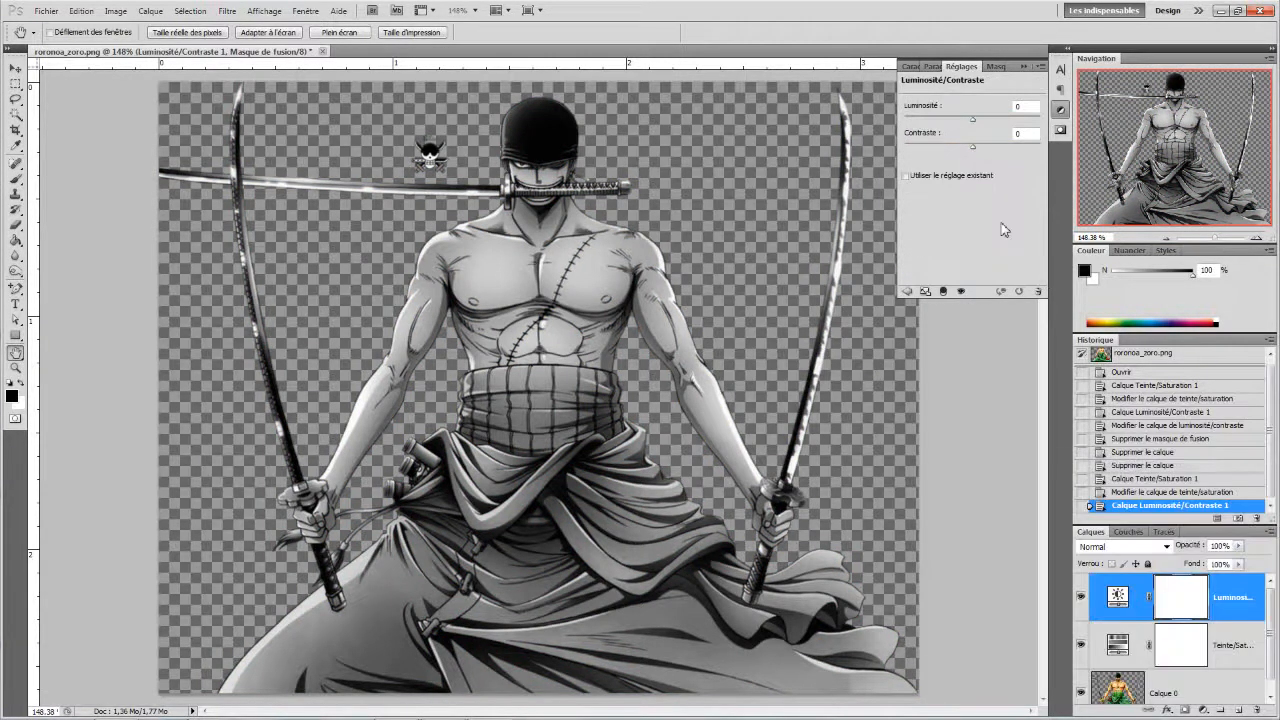
pyautogui.moveTo(972, 147); pyautogui.dragTo(1045, 150)
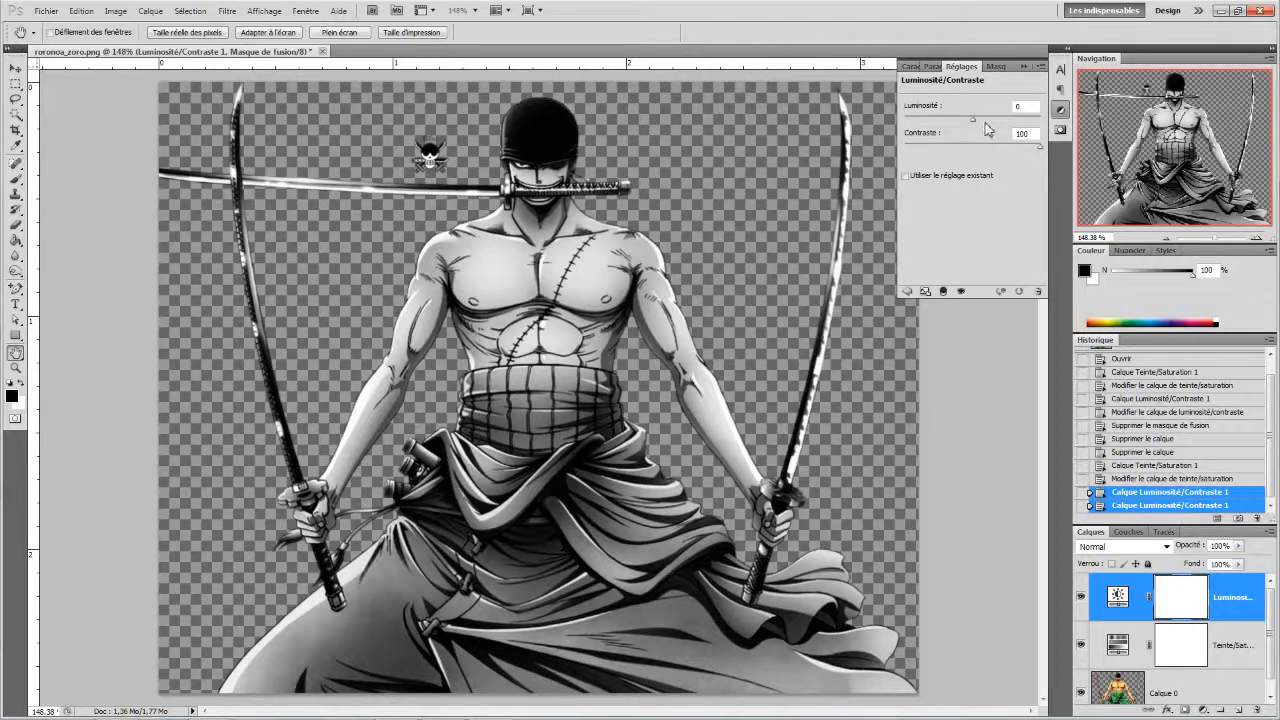
pyautogui.moveTo(972, 124); pyautogui.dragTo(1012, 119)
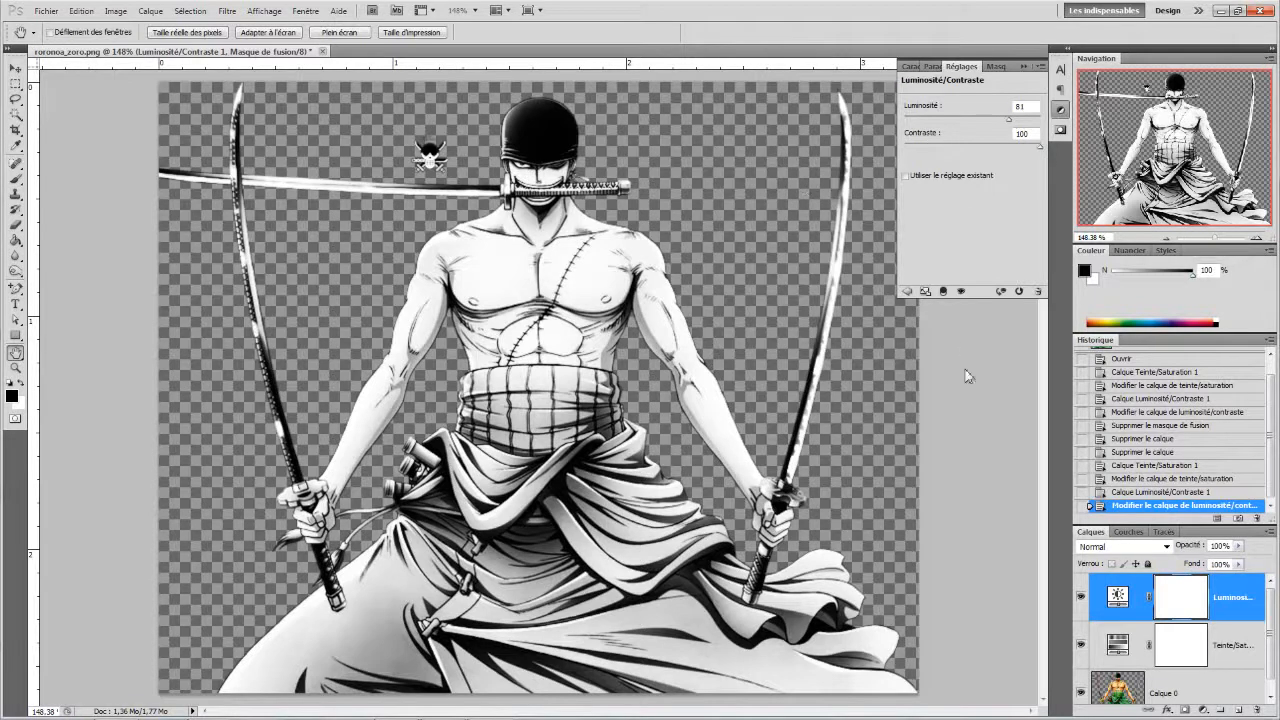
pyautogui.click(1024, 67)
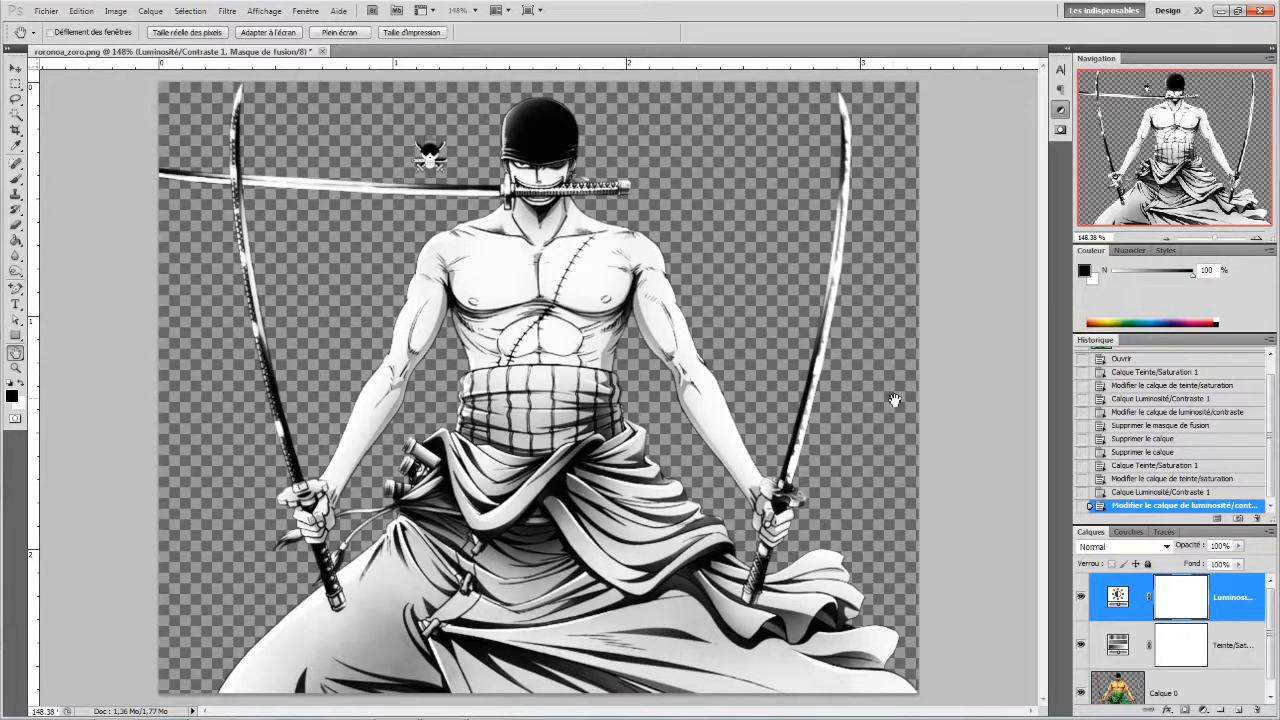
# Step: Switch to the Stencil Rammstein folder in Windows Explorer and view the Rammstein image
pyautogui.moveTo(398, 714)
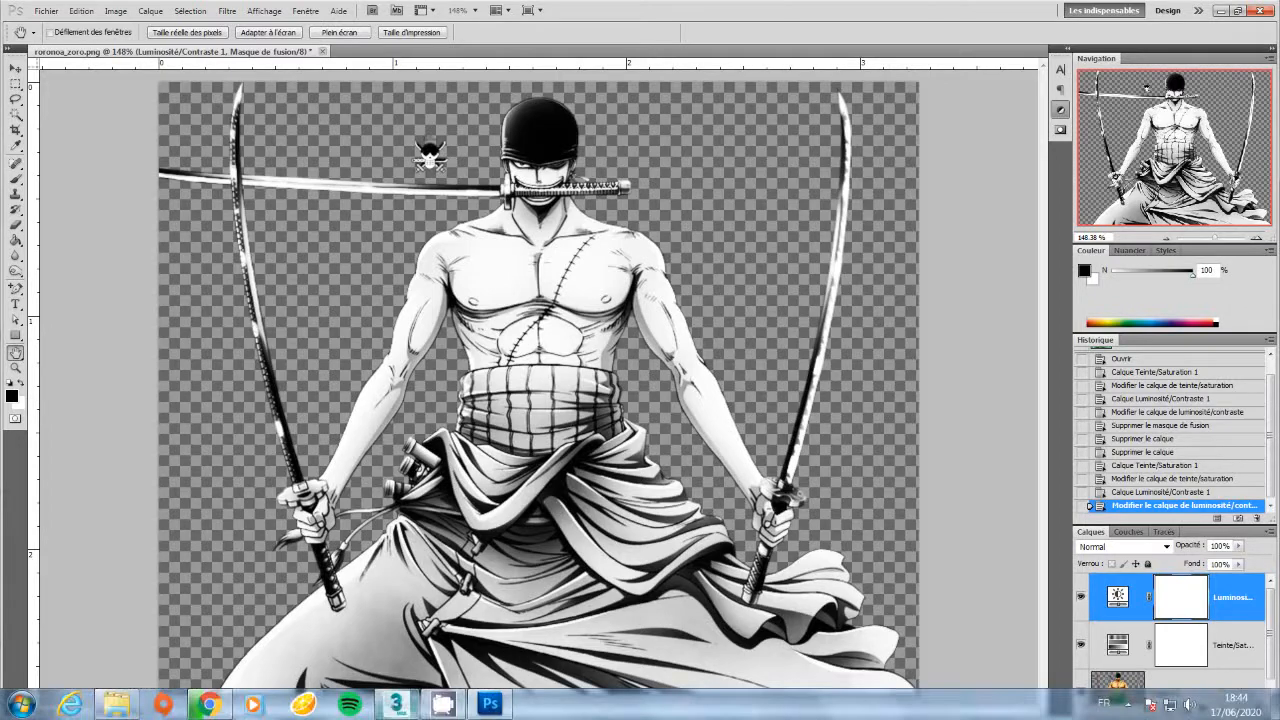
pyautogui.click(125, 708)
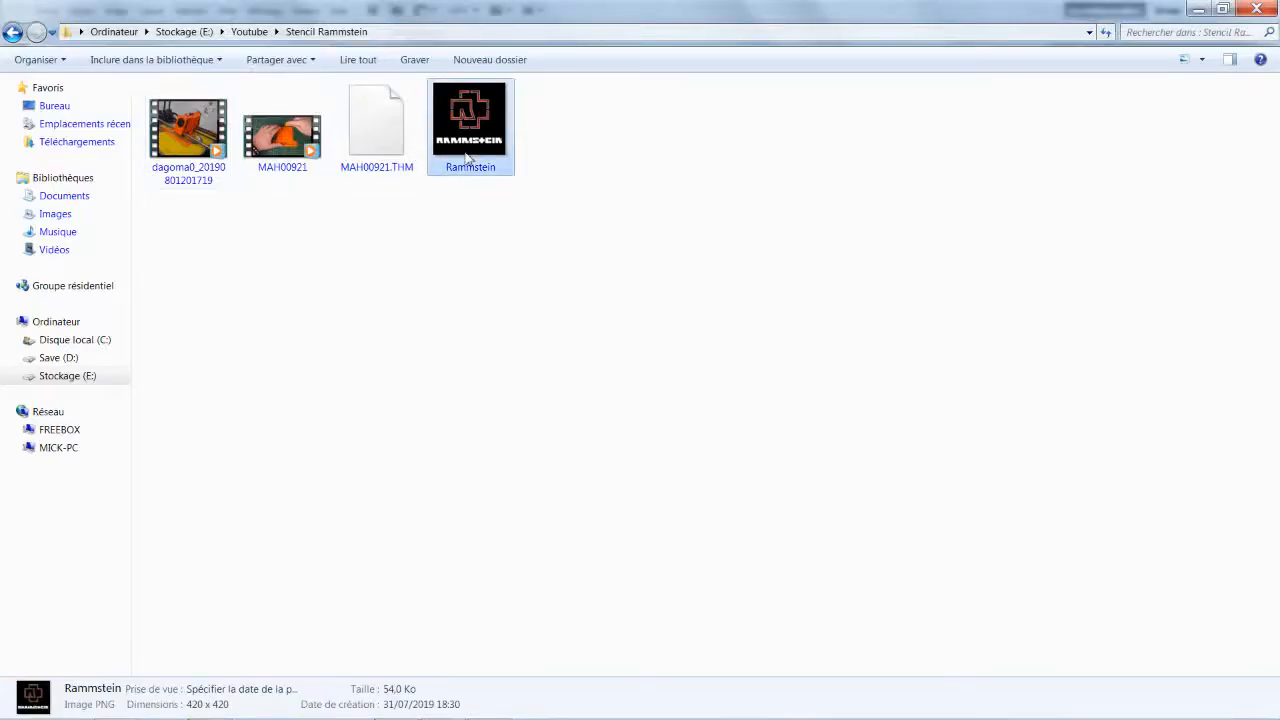
pyautogui.doubleClick(467, 157)
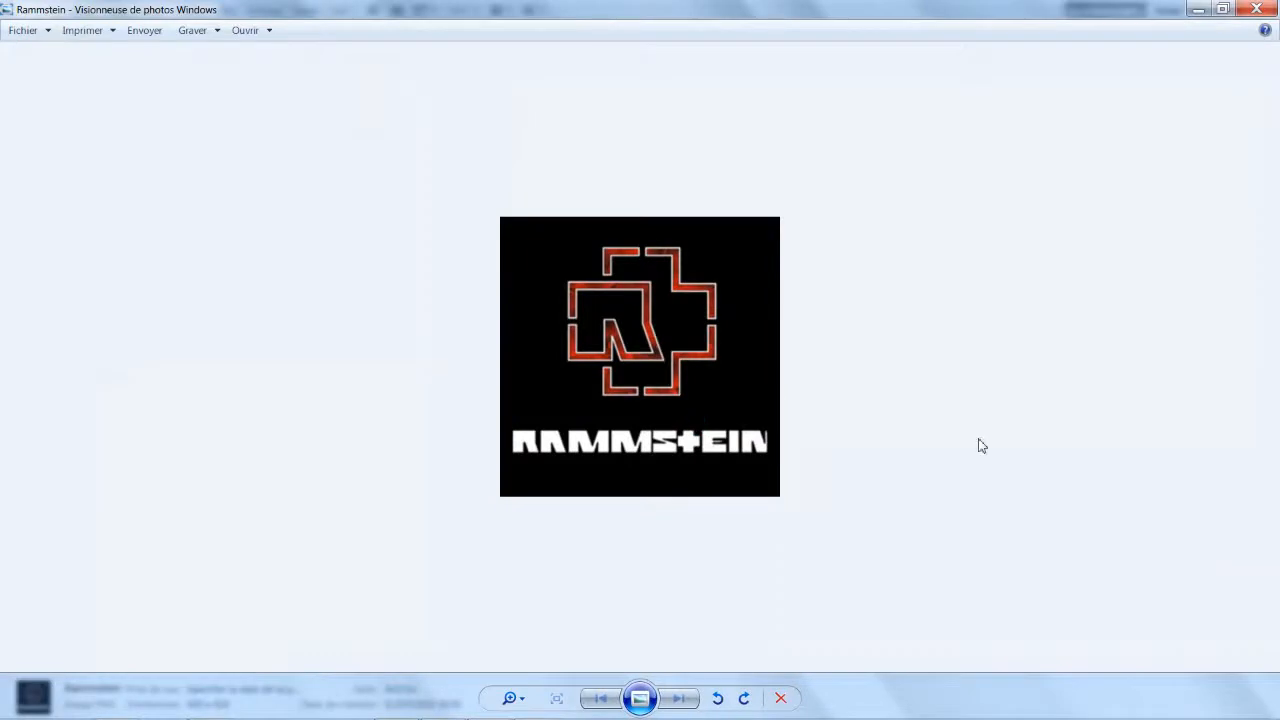
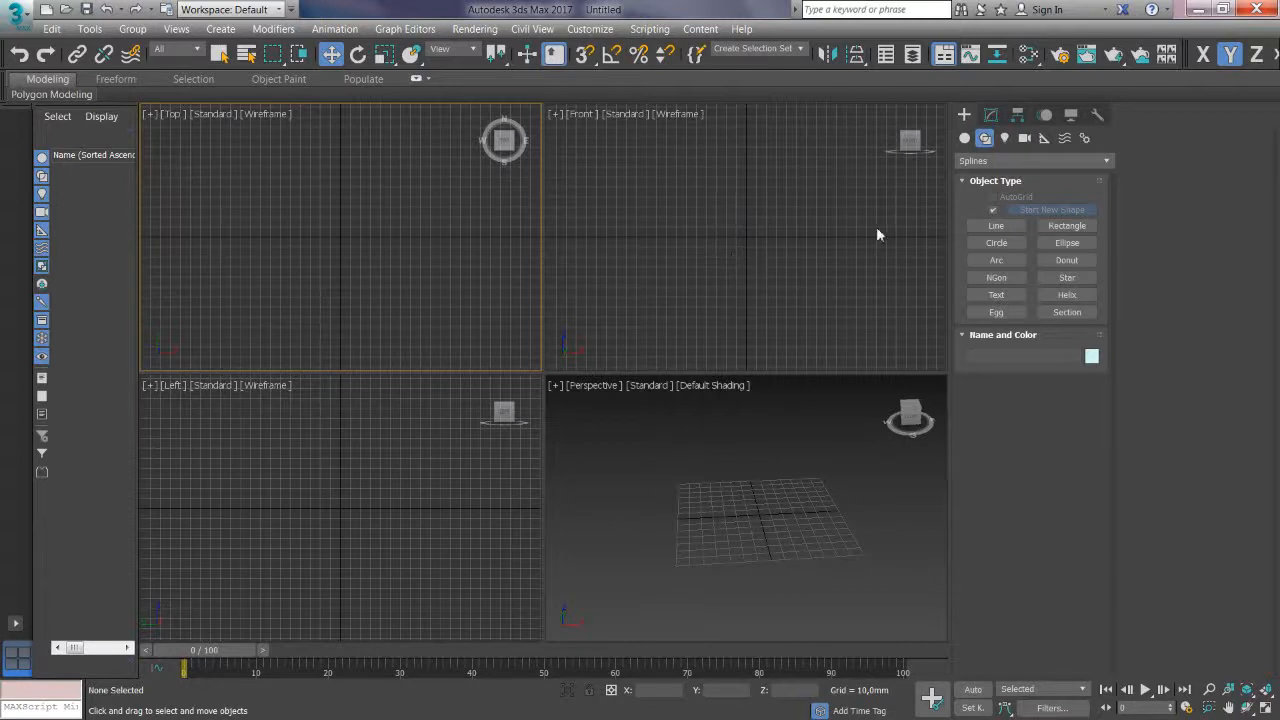
# Step: Create a Plane primitive in the Top view, about 132 mm long and 201 mm wide
pyautogui.click(965, 140)
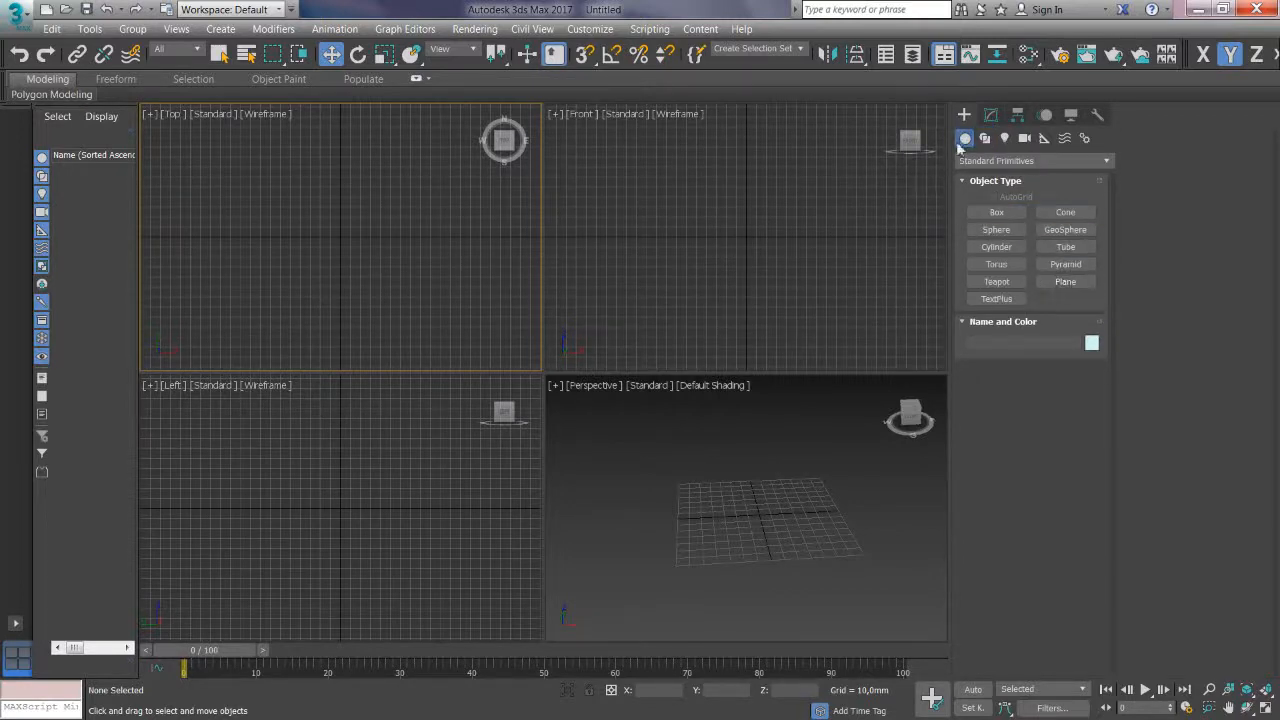
pyautogui.click(1063, 285)
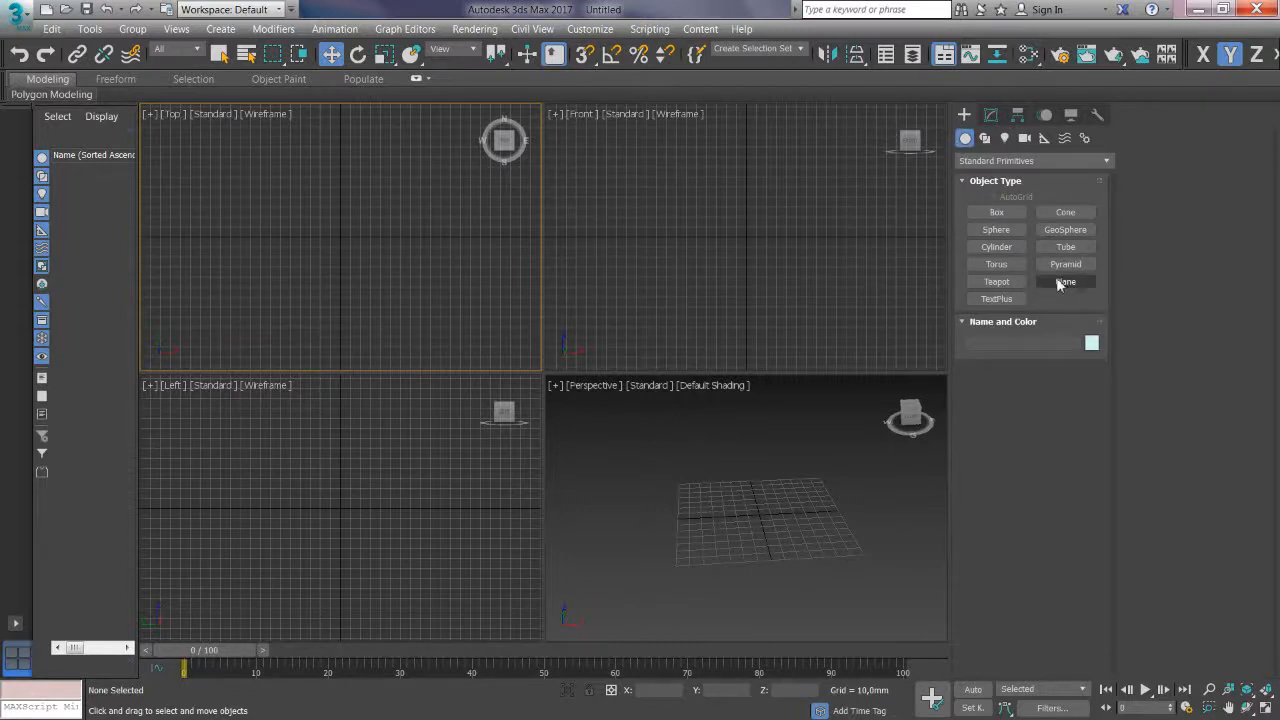
pyautogui.click(1079, 281)
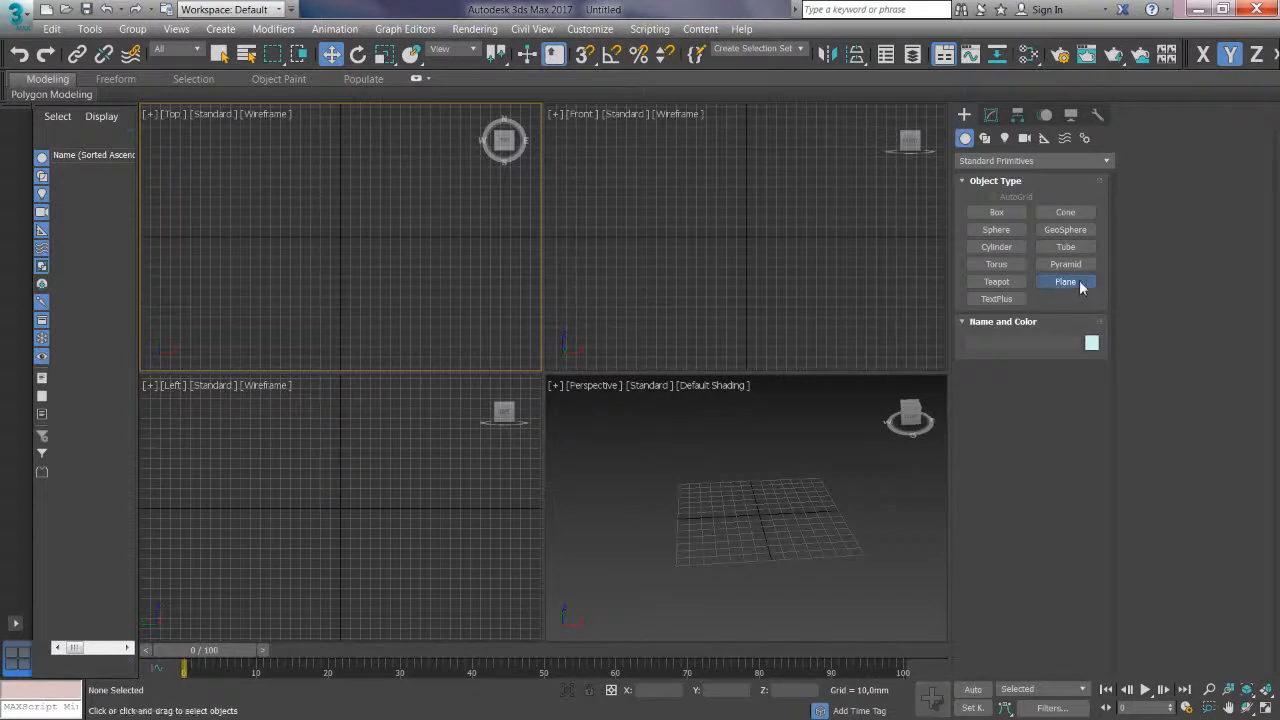
pyautogui.moveTo(250, 179); pyautogui.dragTo(450, 309)
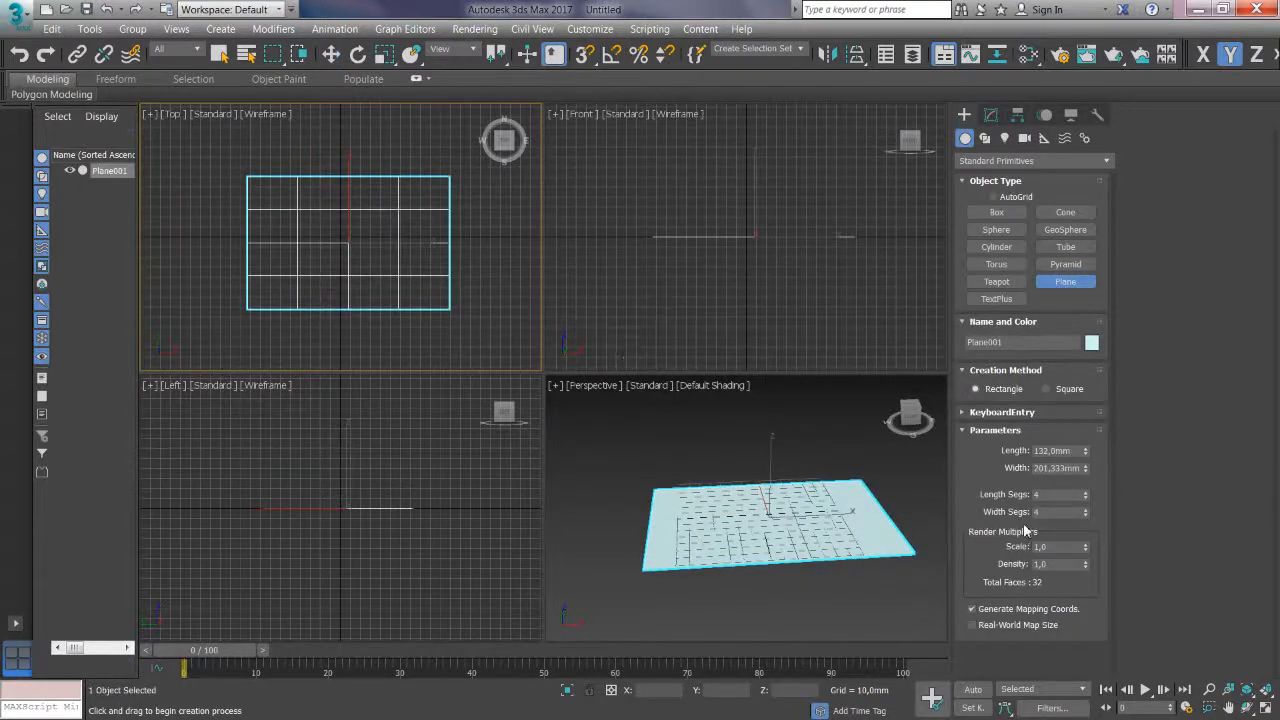
# Step: Set the plane's length and width to 100 mm, with one length segment and one width segment
pyautogui.click(1076, 451)
pyautogui.write('100')
pyautogui.click(1040, 468)
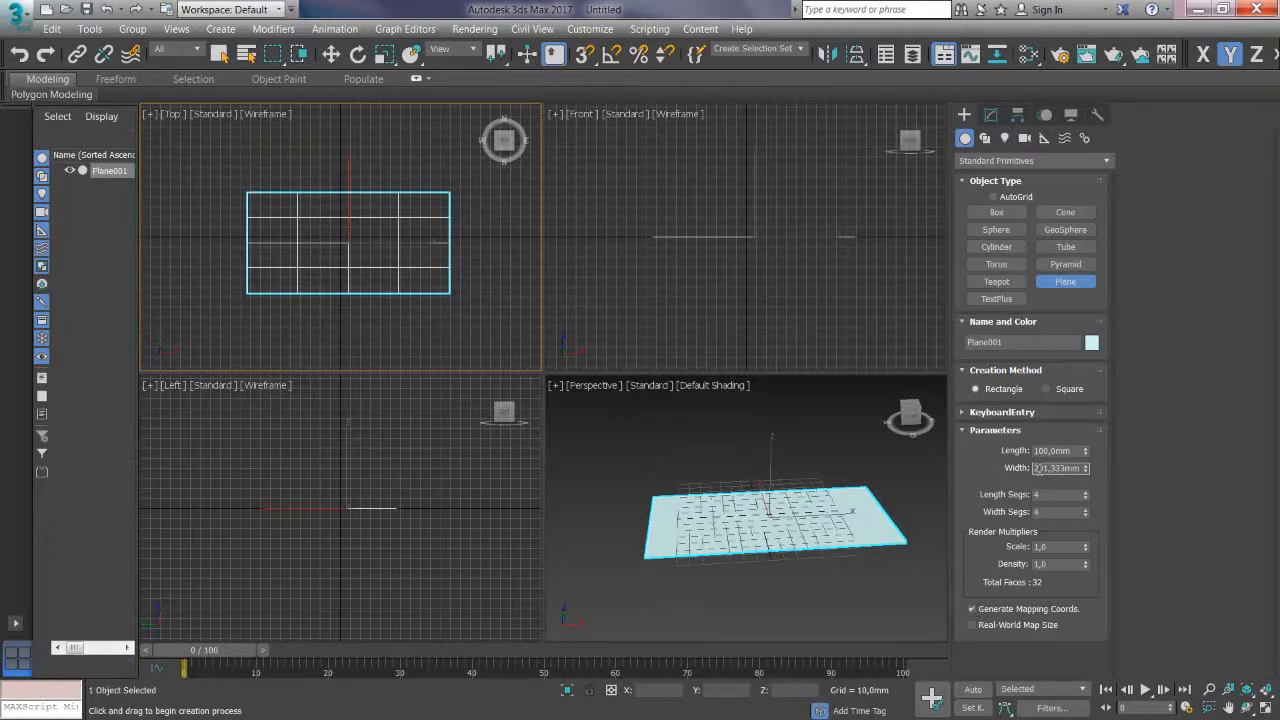
pyautogui.doubleClick(1037, 468)
pyautogui.write('100')
pyautogui.moveTo(1084, 501); pyautogui.dragTo(1088, 516)
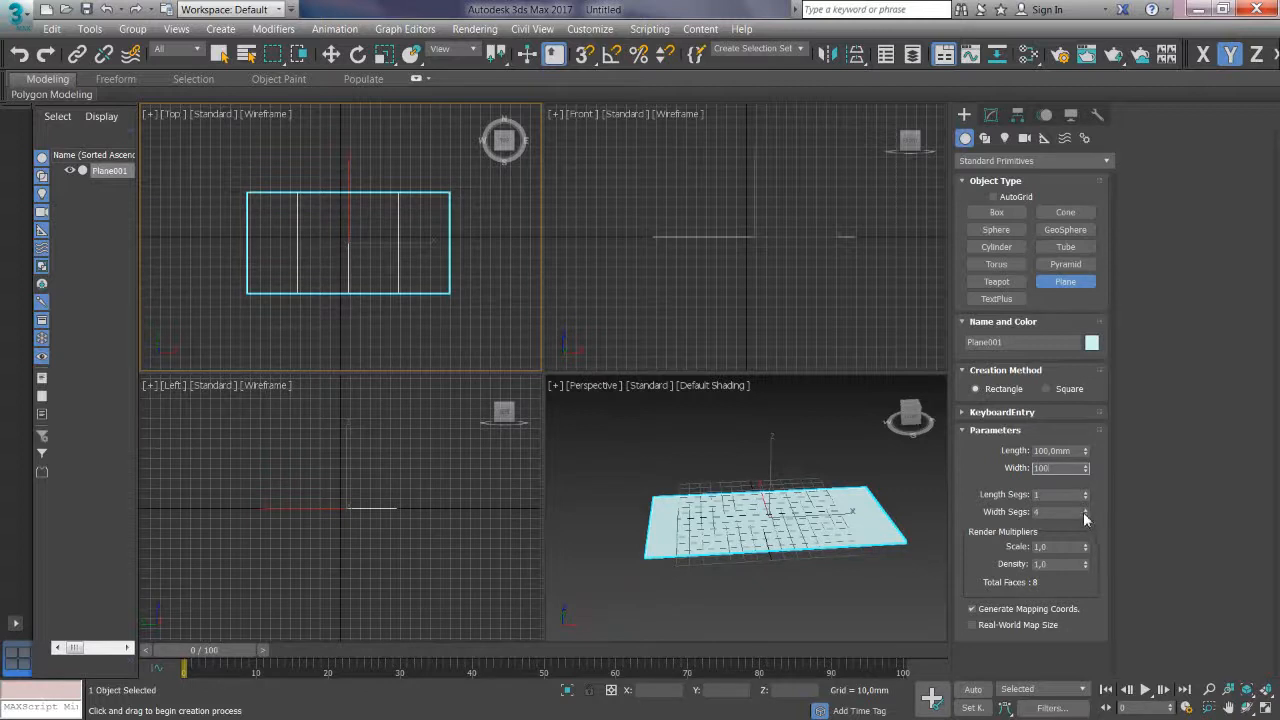
pyautogui.rightClick(1085, 514)
pyautogui.click(1044, 495)
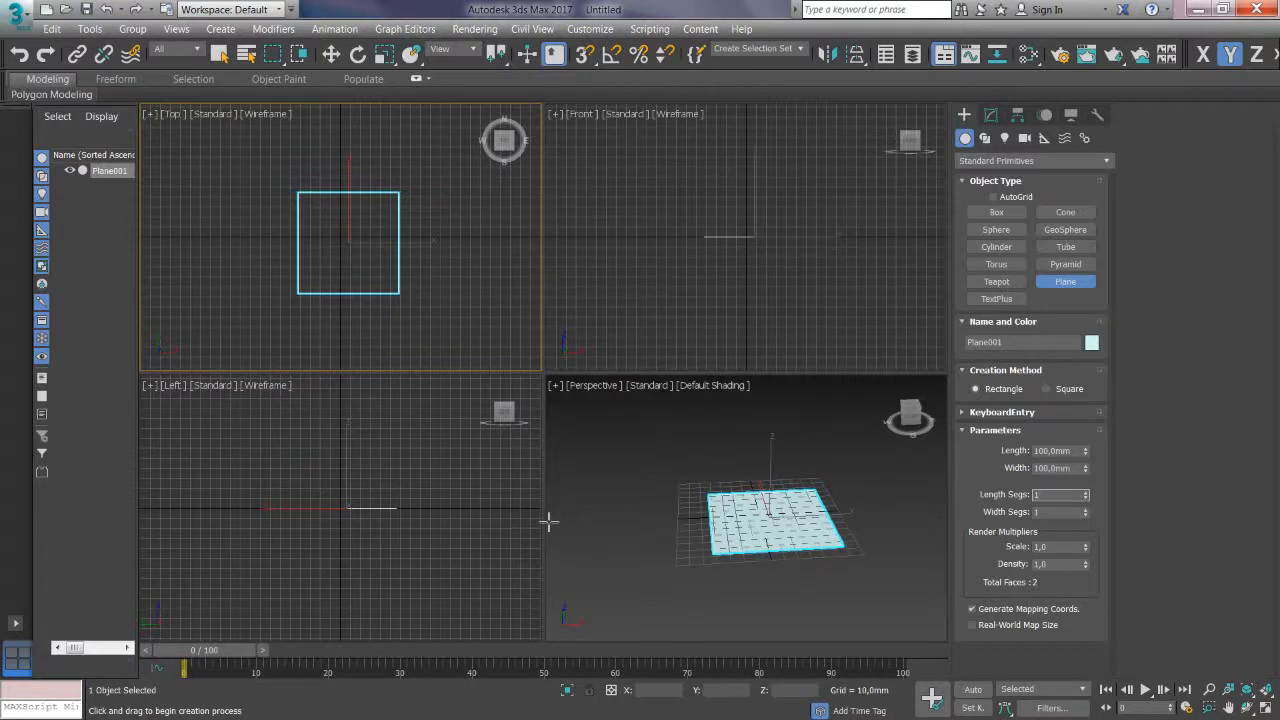
# Step: Move the plane to the origin by zeroing its X and Y coordinates
pyautogui.press('x')
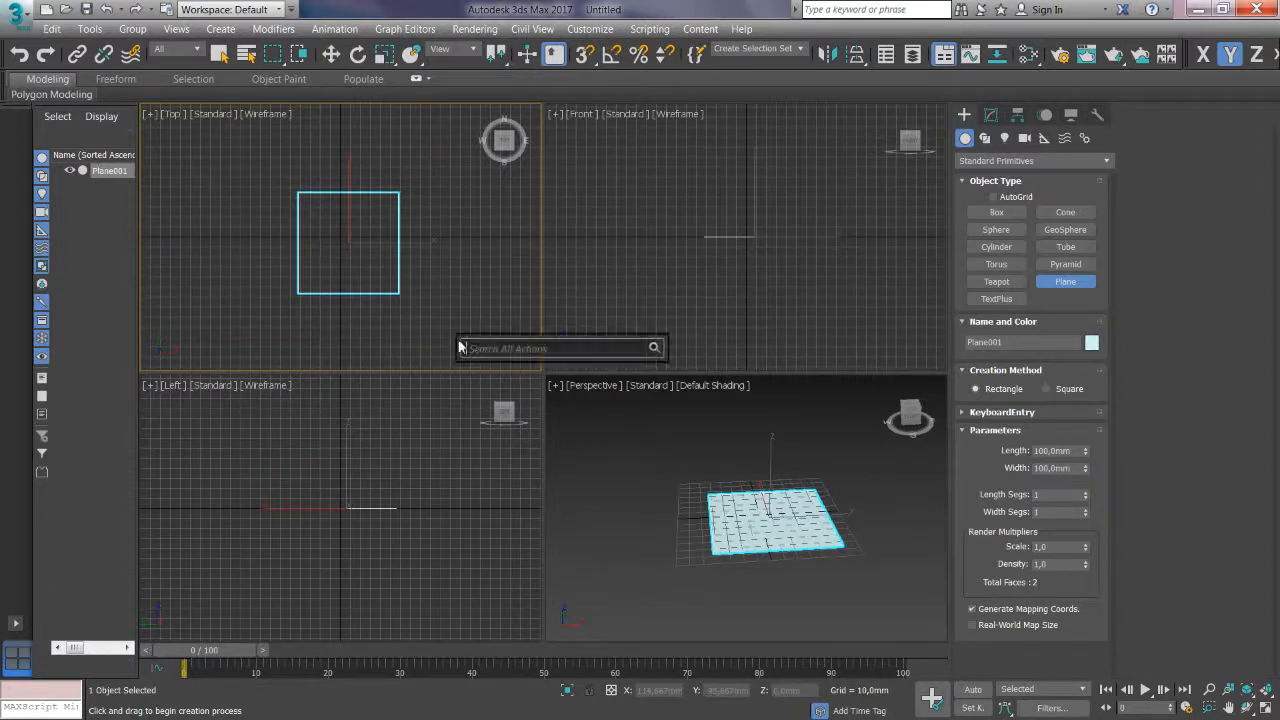
pyautogui.middleClick(428, 301)
pyautogui.press('w')
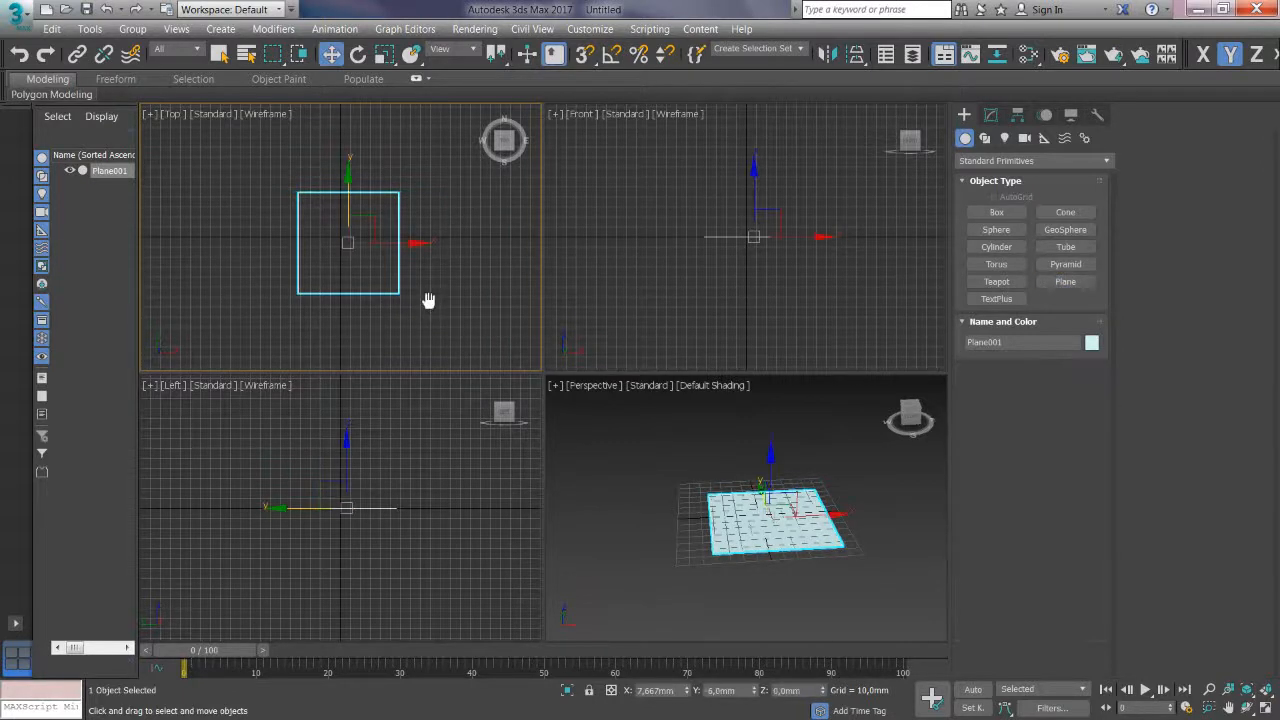
pyautogui.rightClick(686, 690)
pyautogui.rightClick(754, 693)
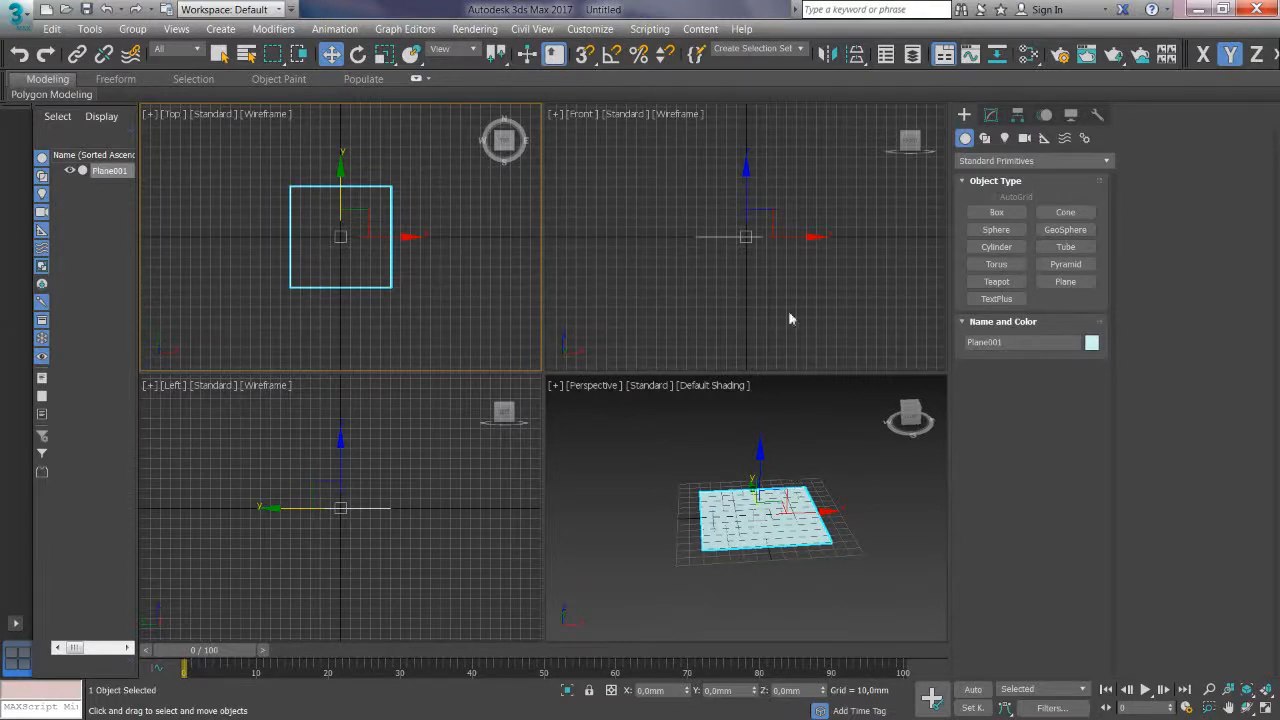
# Step: Create a Standard material in the Slate Material Editor and connect a Bitmap map of the Rammstein image to its Diffuse Color
pyautogui.click(1030, 54)
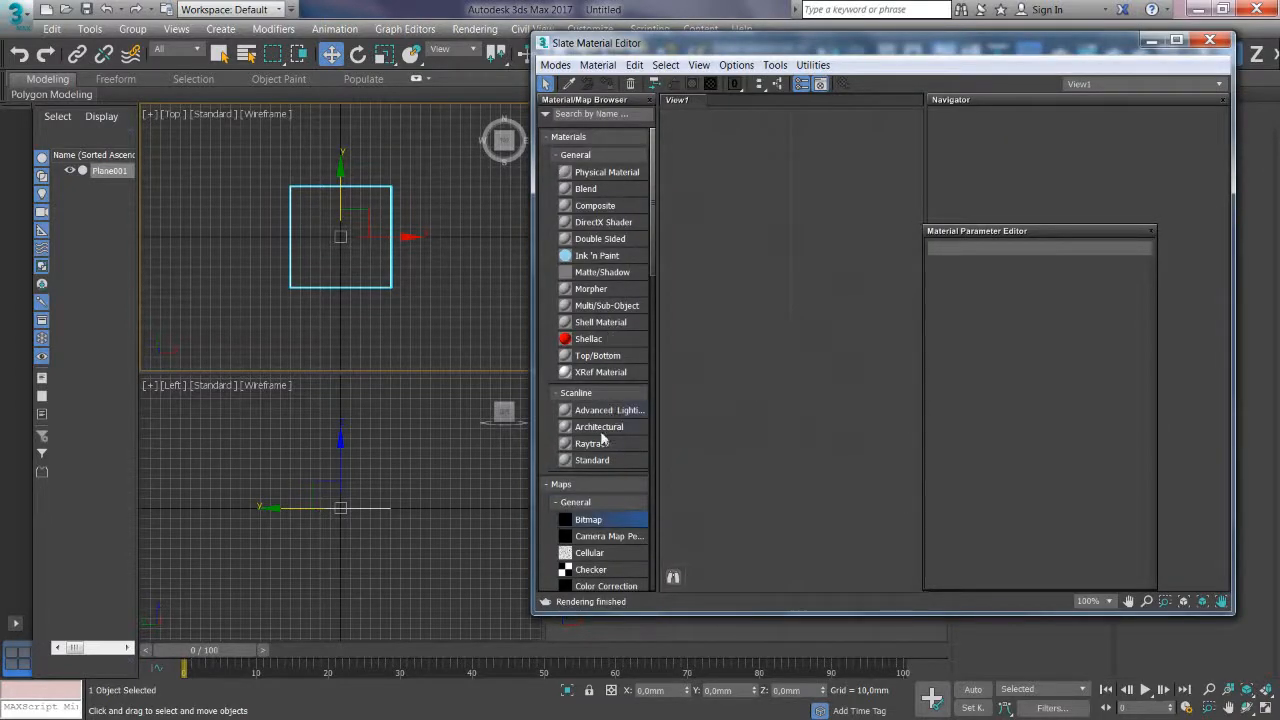
pyautogui.moveTo(593, 470); pyautogui.dragTo(872, 386)
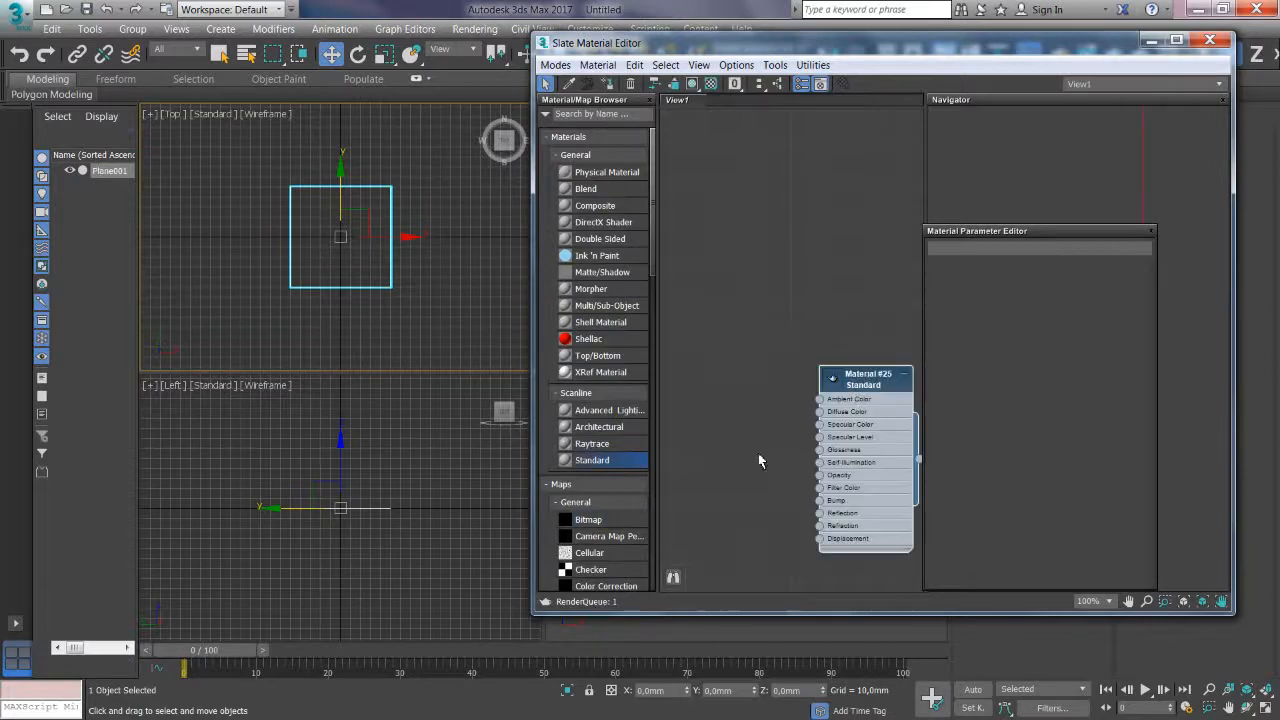
pyautogui.moveTo(597, 525); pyautogui.dragTo(738, 400)
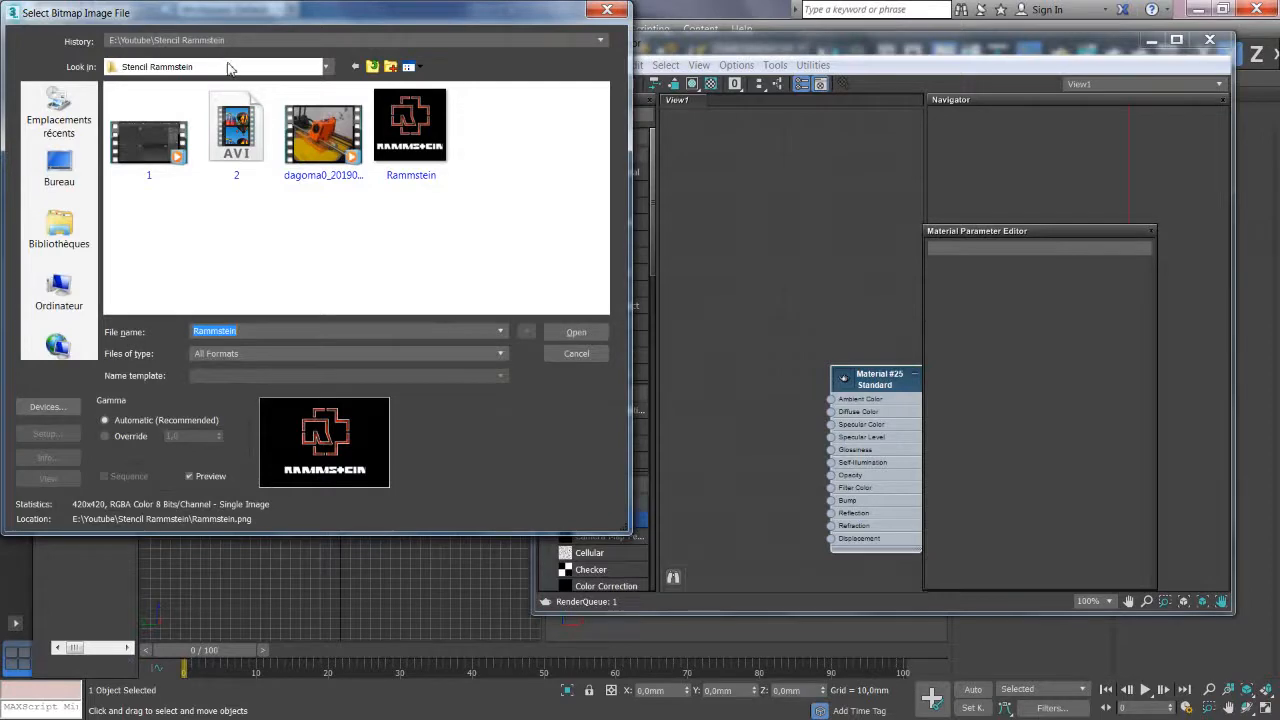
pyautogui.doubleClick(412, 132)
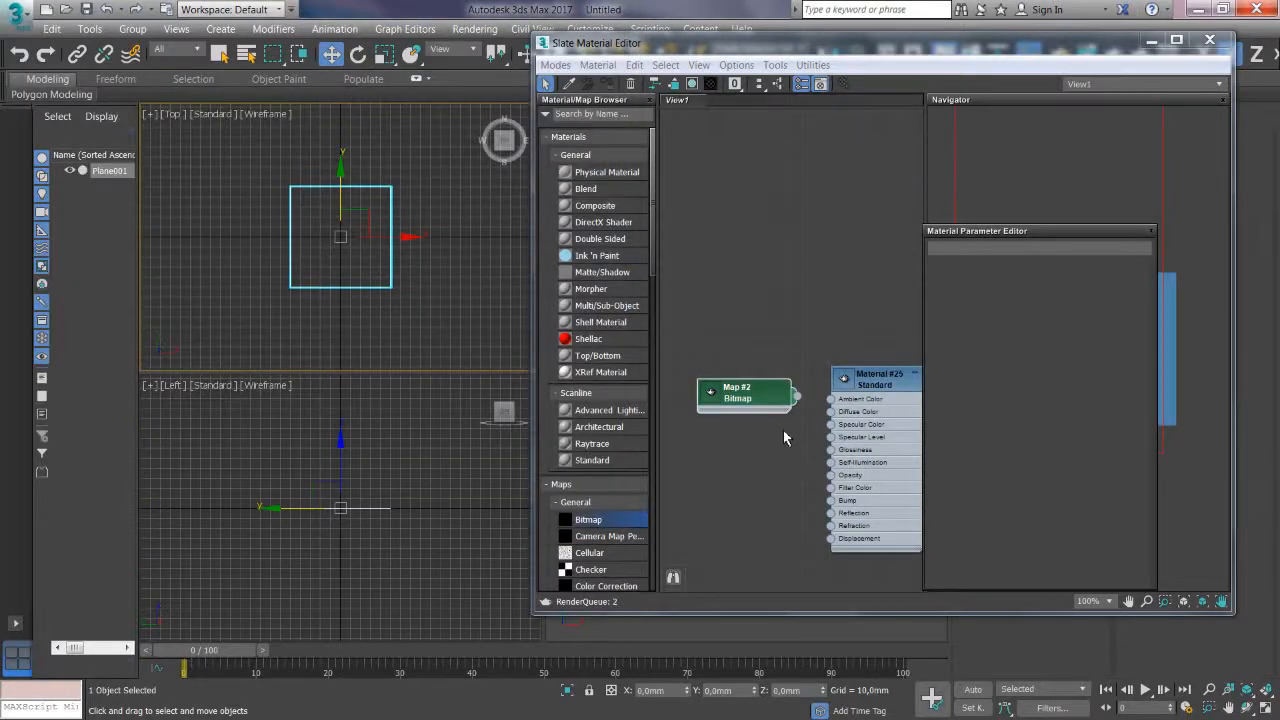
pyautogui.moveTo(797, 398); pyautogui.dragTo(830, 412)
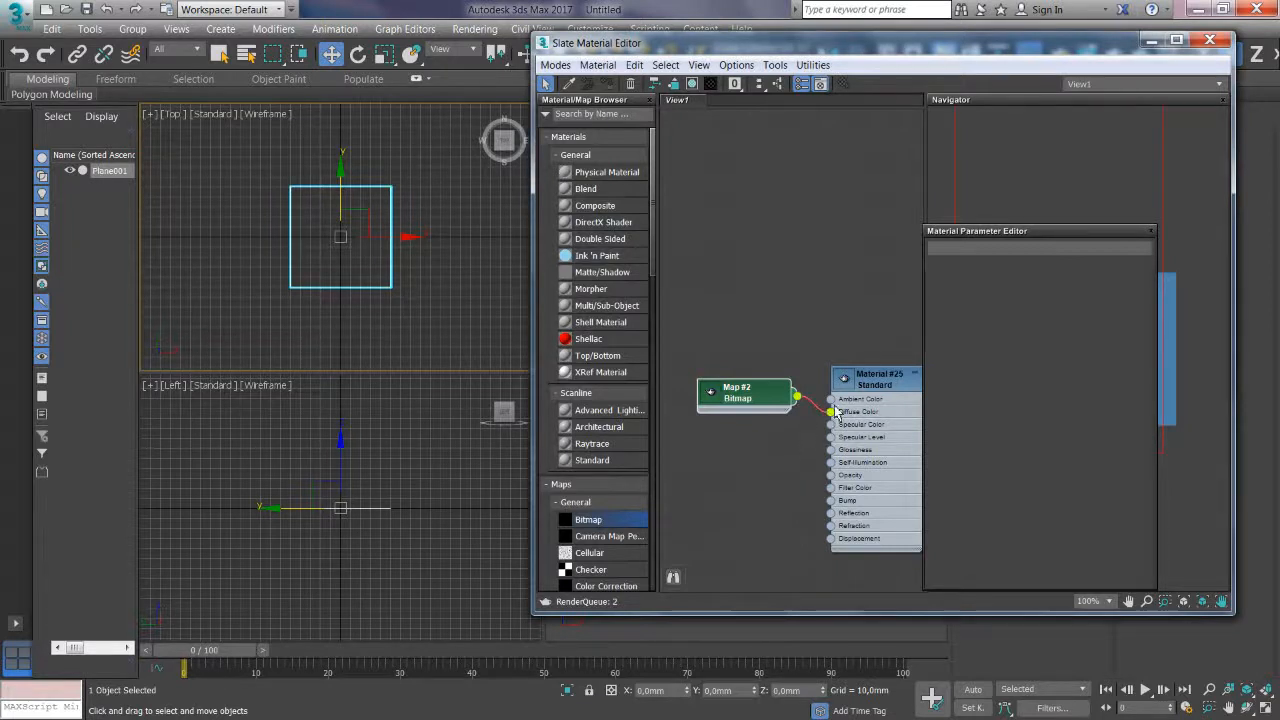
# Step: Assign the bitmap material to the plane and display its texture shaded in the Top view
pyautogui.click(692, 85)
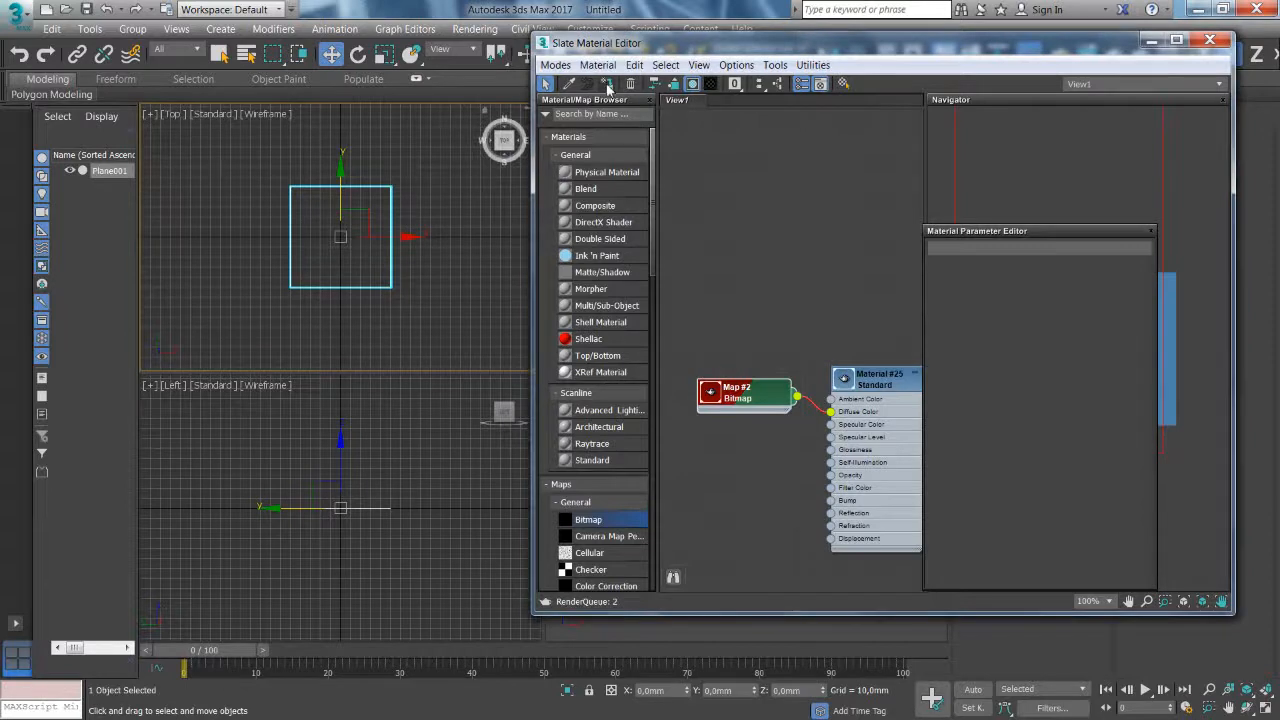
pyautogui.click(1209, 41)
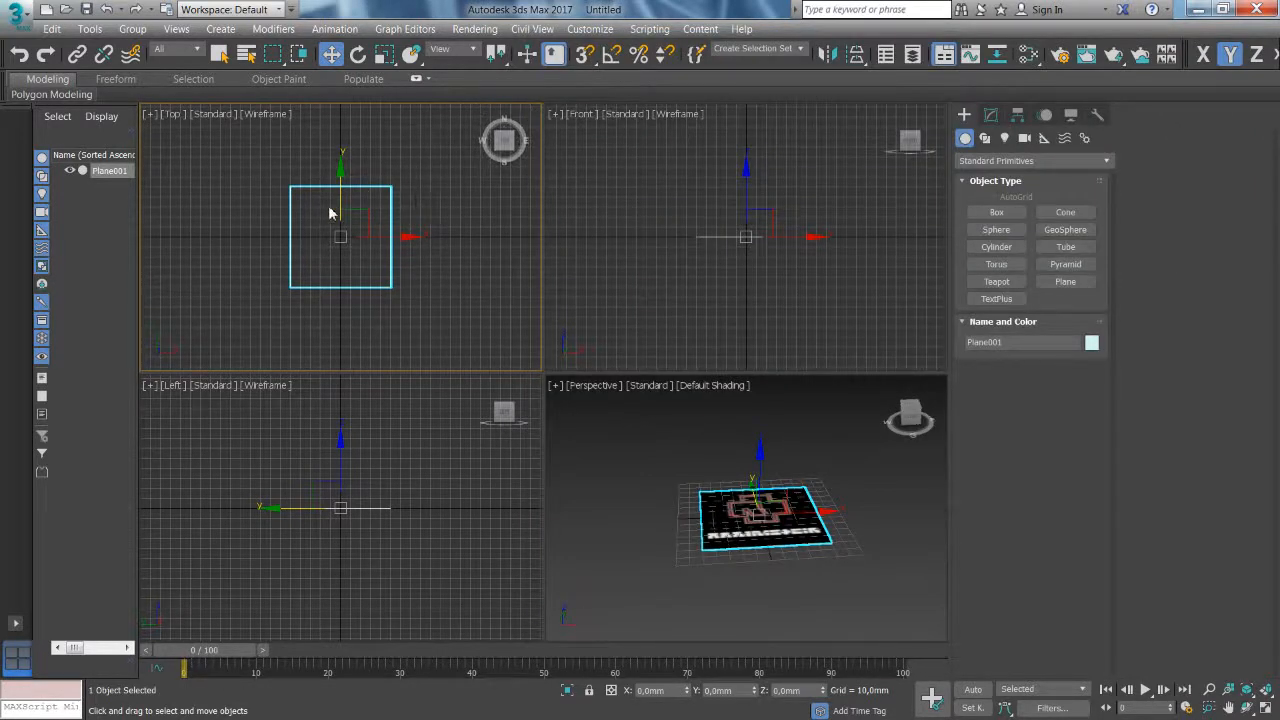
pyautogui.press('F3')
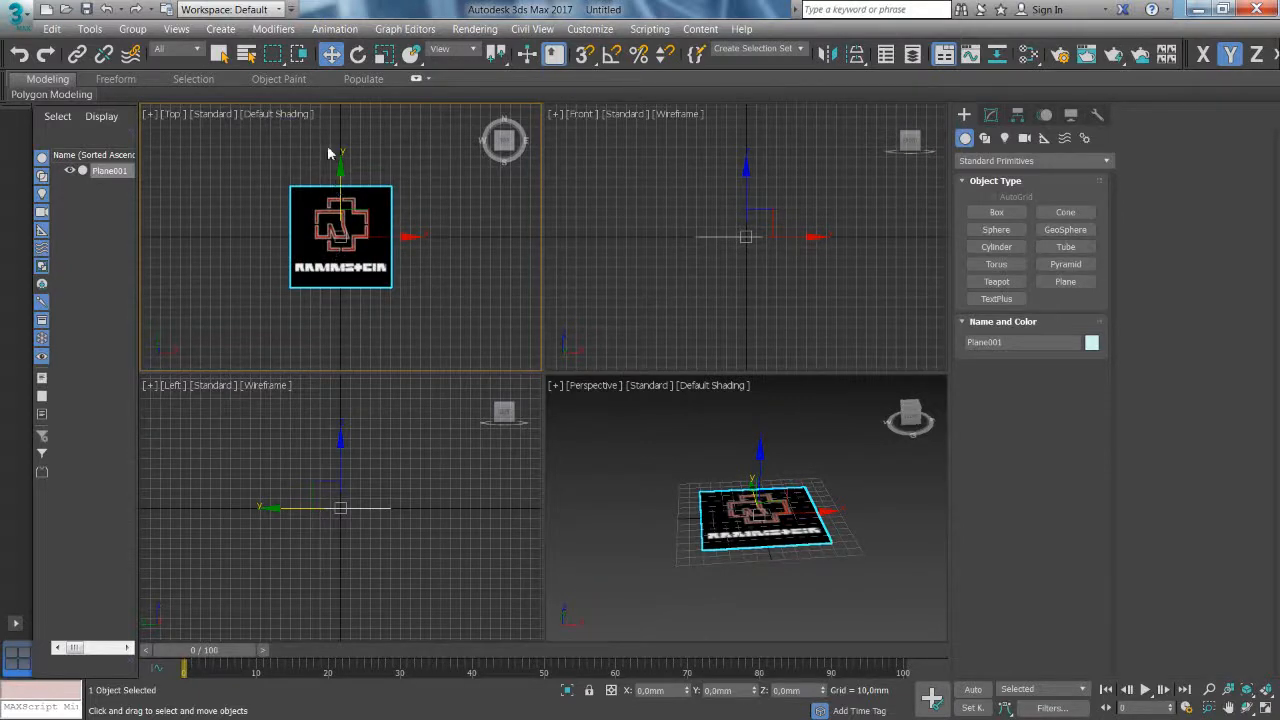
# Step: Maximize the Top view on the logo and activate the Line spline tool
pyautogui.hotkey('alt', 'w')
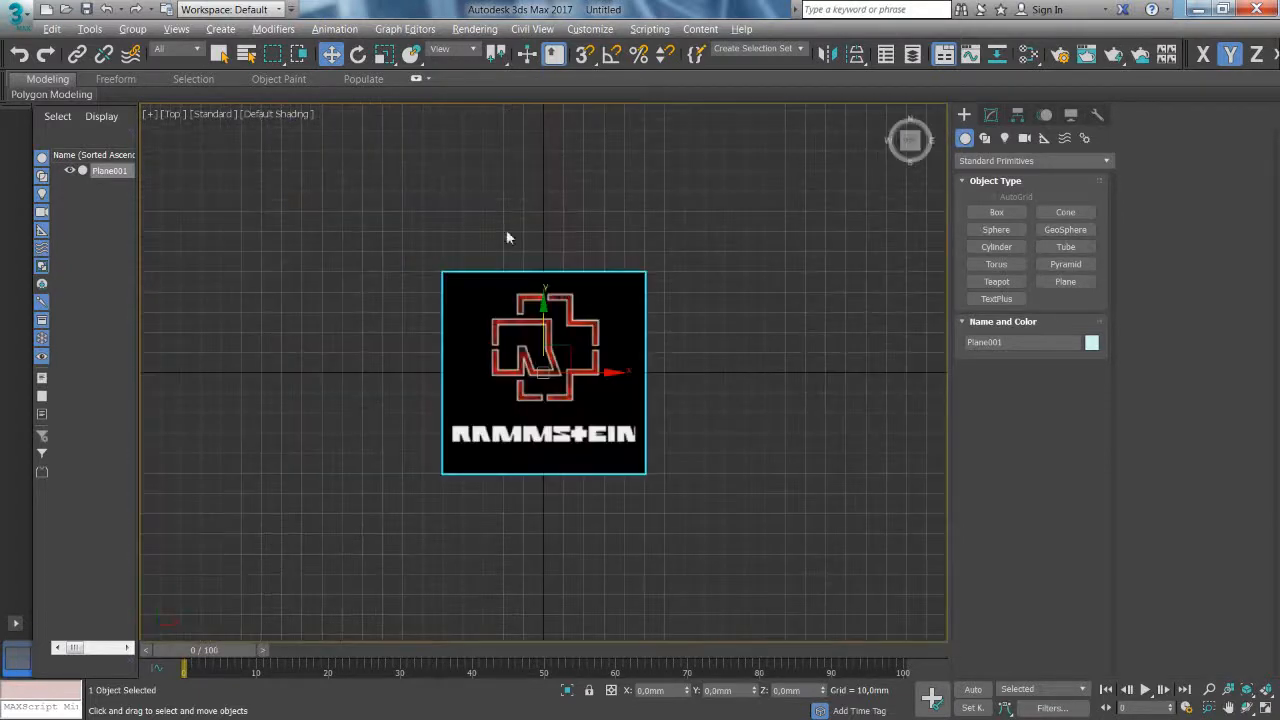
pyautogui.scroll(5, 530, 416)
pyautogui.scroll(-3, 571, 363)
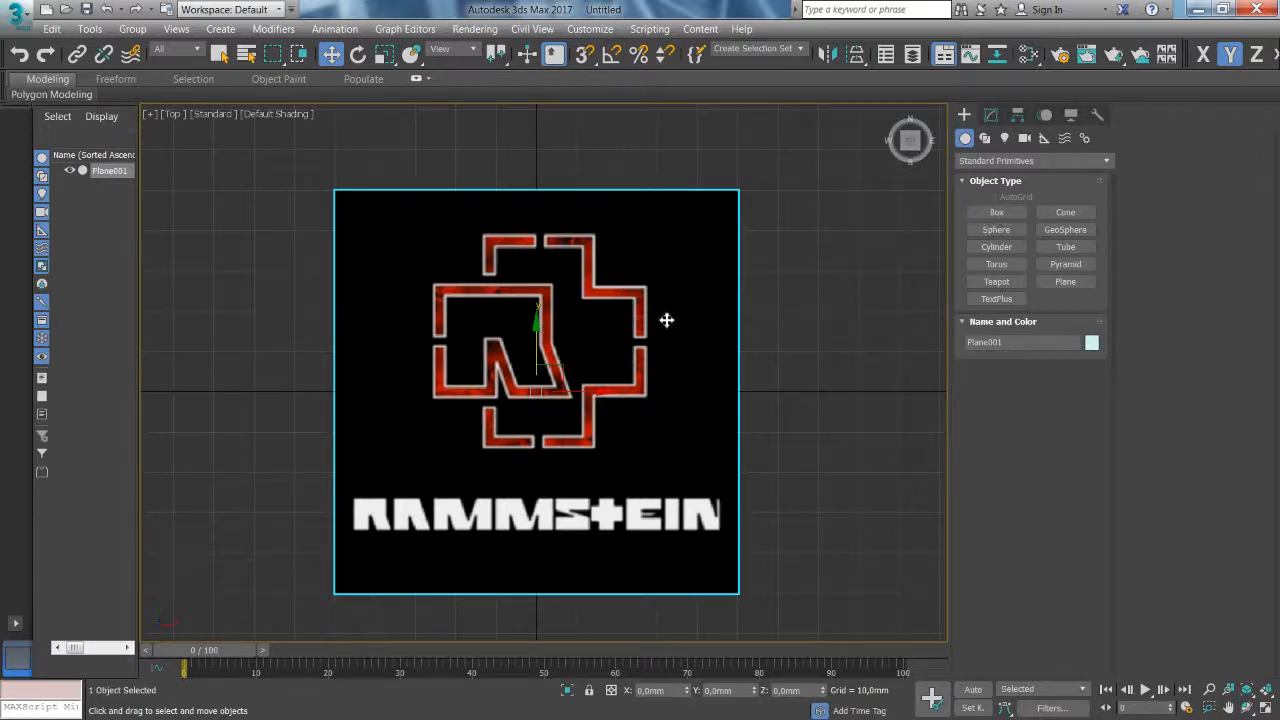
pyautogui.click(986, 139)
pyautogui.click(1005, 228)
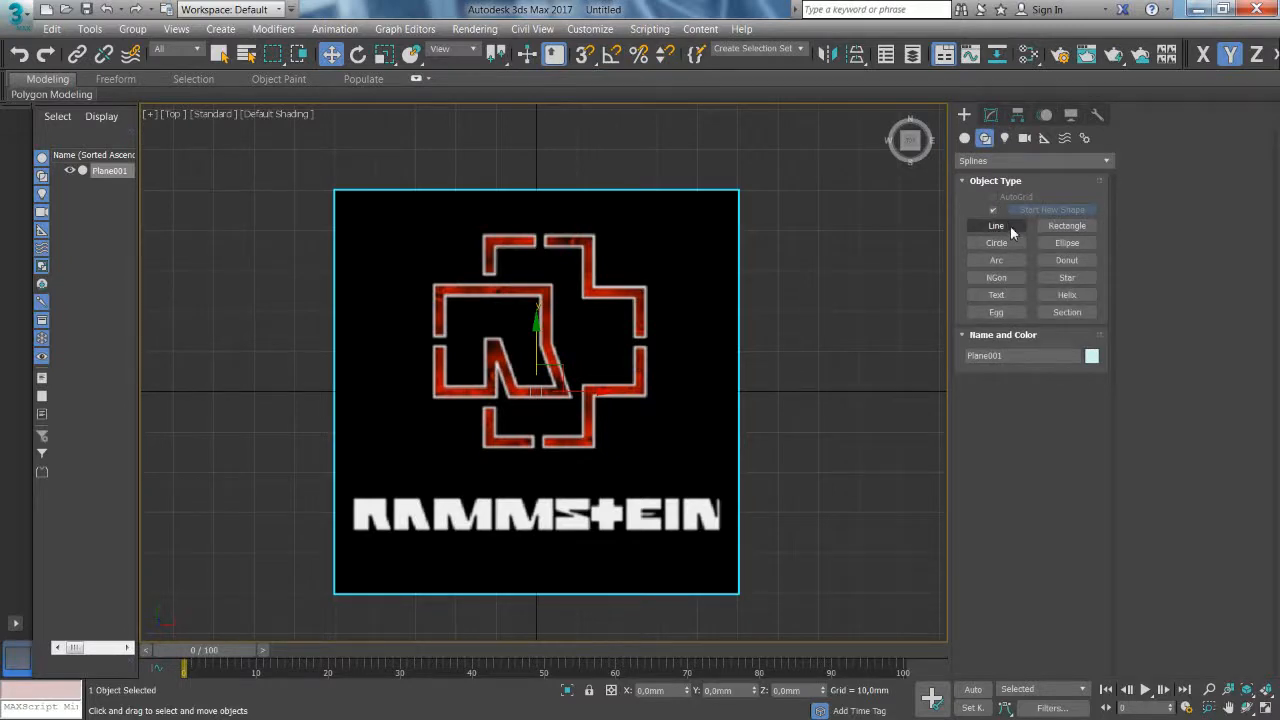
pyautogui.click(1007, 246)
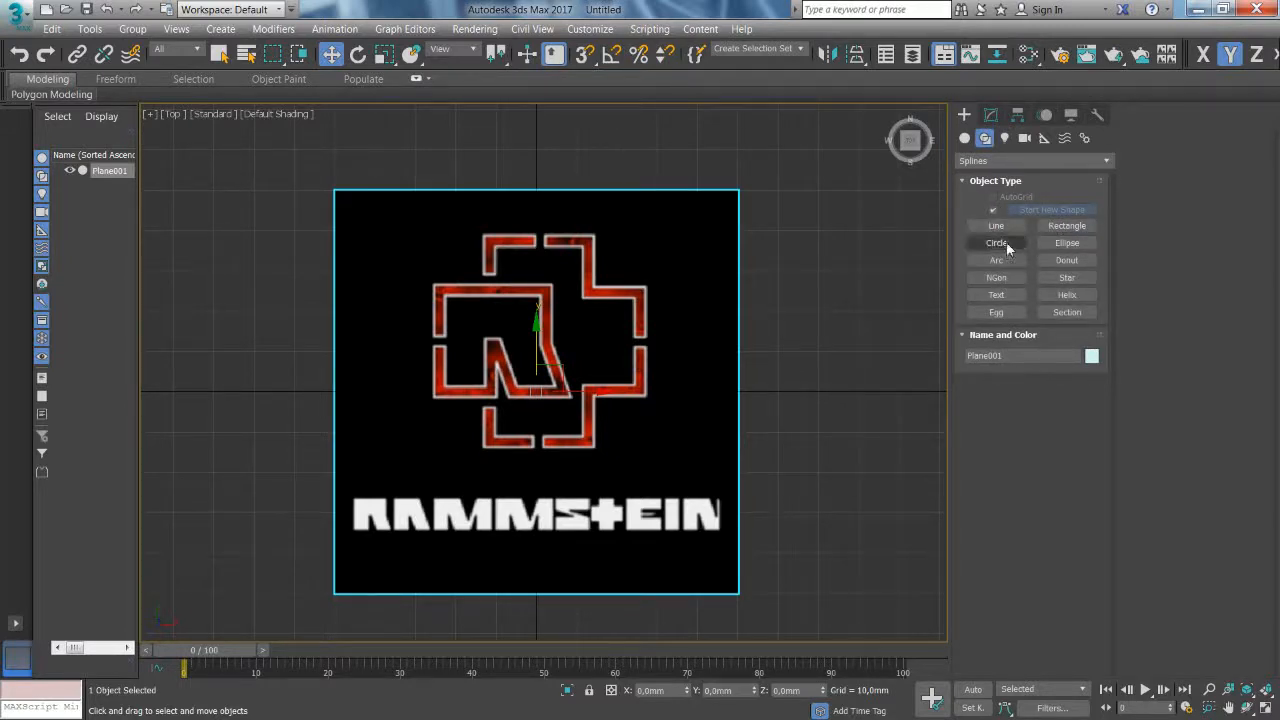
pyautogui.click(1005, 230)
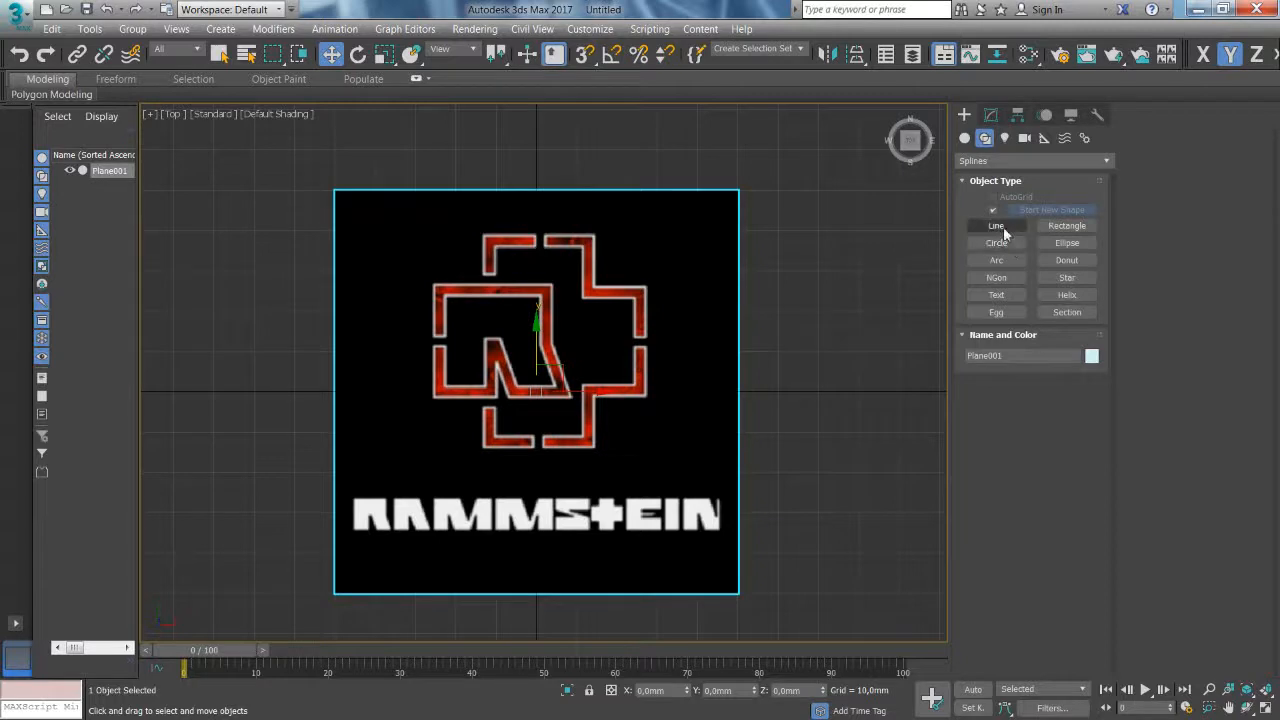
pyautogui.click(1003, 228)
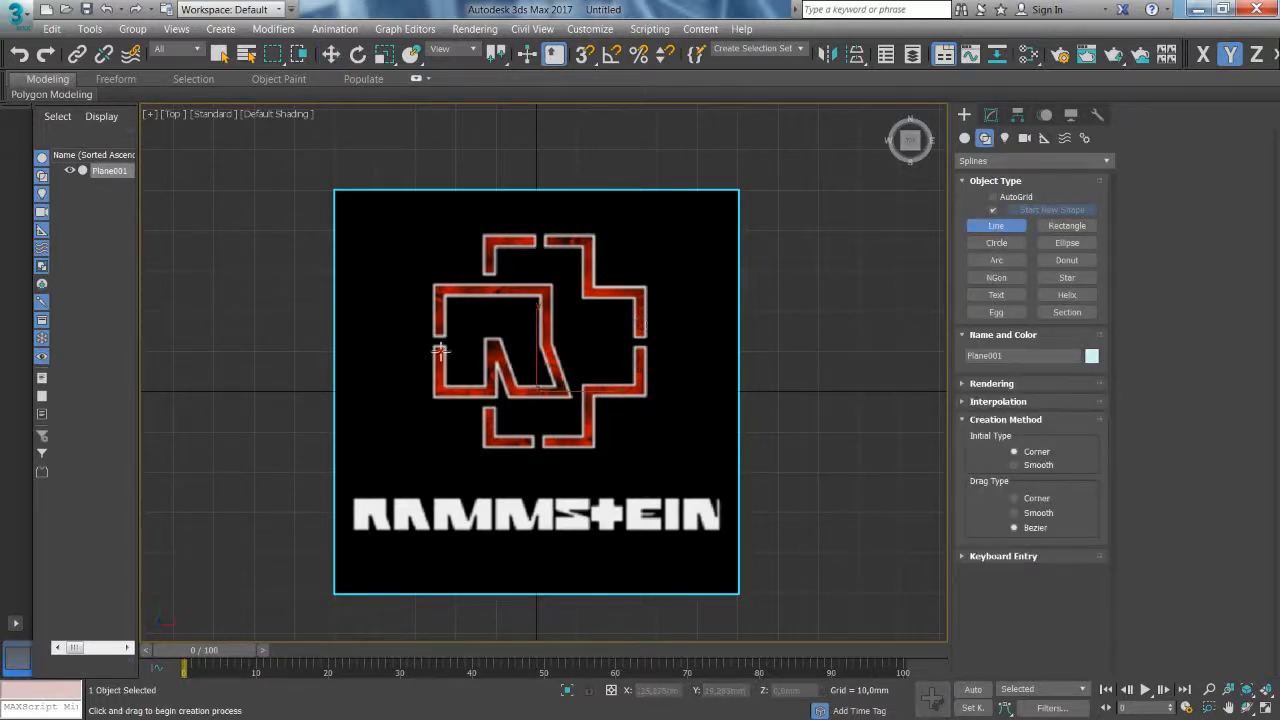
pyautogui.scroll(5, 409, 333)
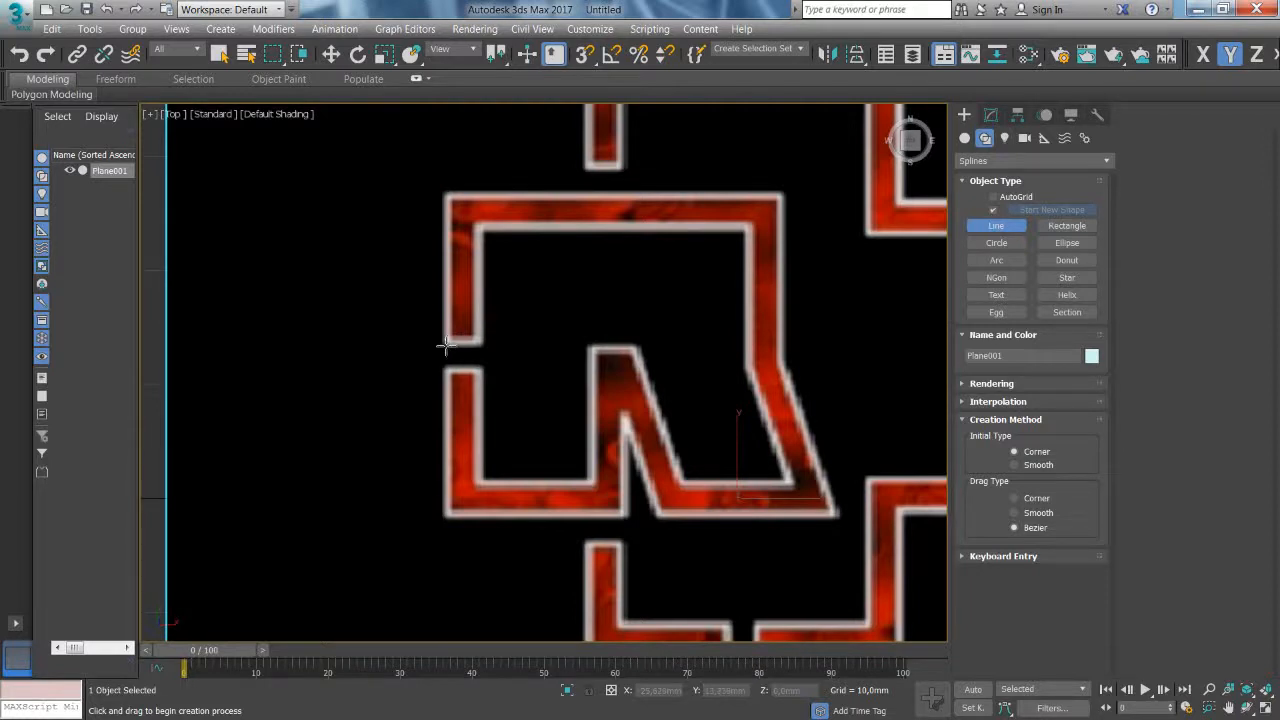
# Step: Draw a trial line with straight segments and one Bezier curve over the logo's left part, and delete it
pyautogui.click(444, 344)
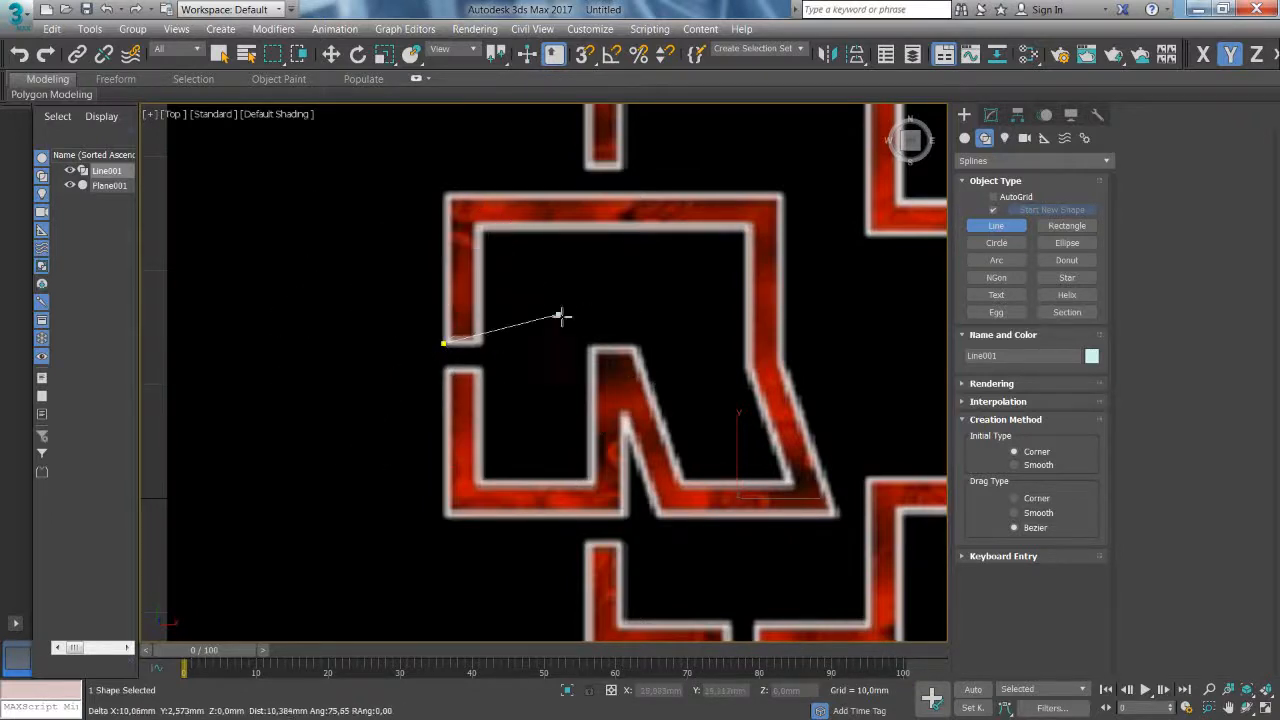
pyautogui.click(592, 280)
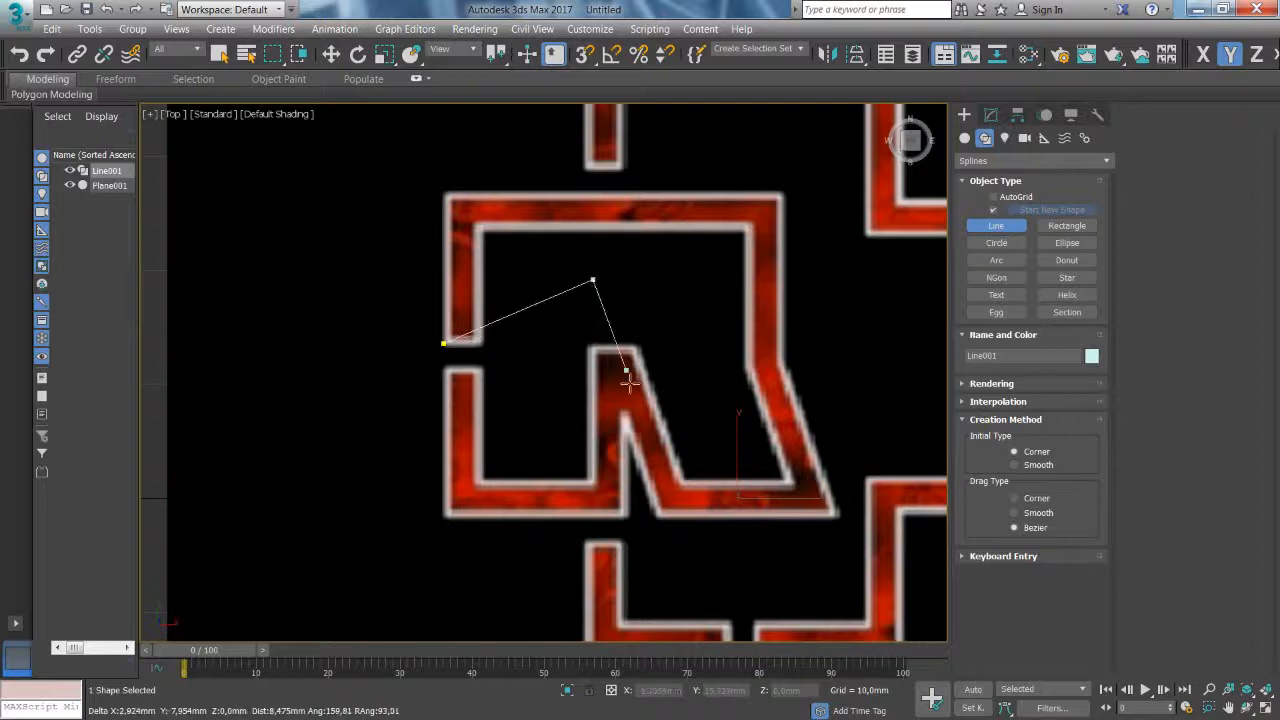
pyautogui.click(537, 378)
pyautogui.click(445, 404)
pyautogui.click(310, 355)
pyautogui.click(364, 259)
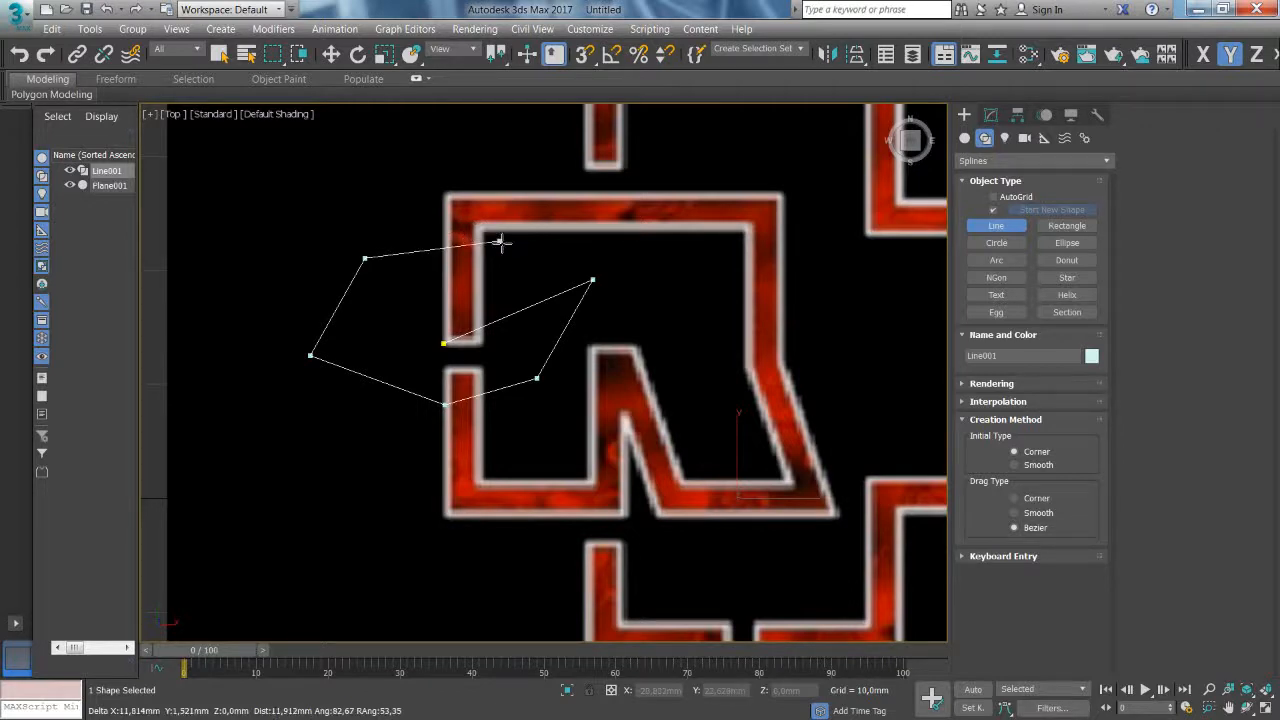
pyautogui.moveTo(500, 241); pyautogui.dragTo(565, 261)
pyautogui.moveTo(566, 260); pyautogui.dragTo(547, 254)
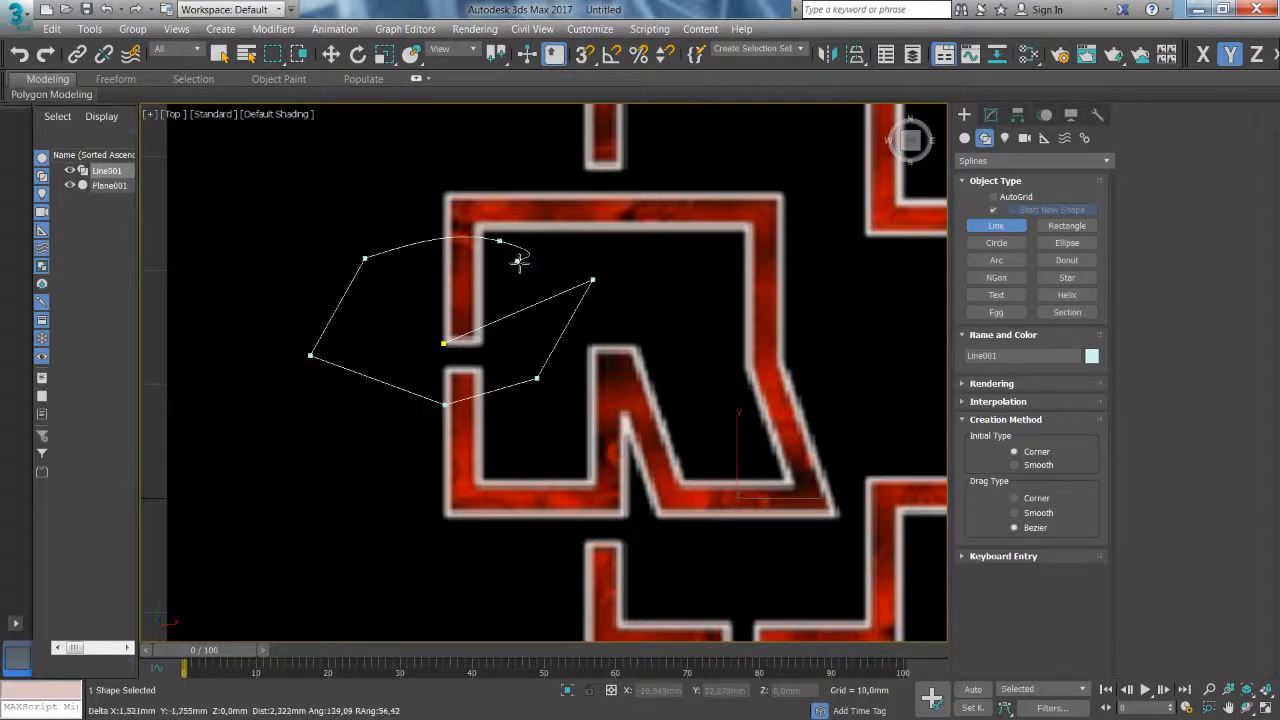
pyautogui.rightClick(517, 262)
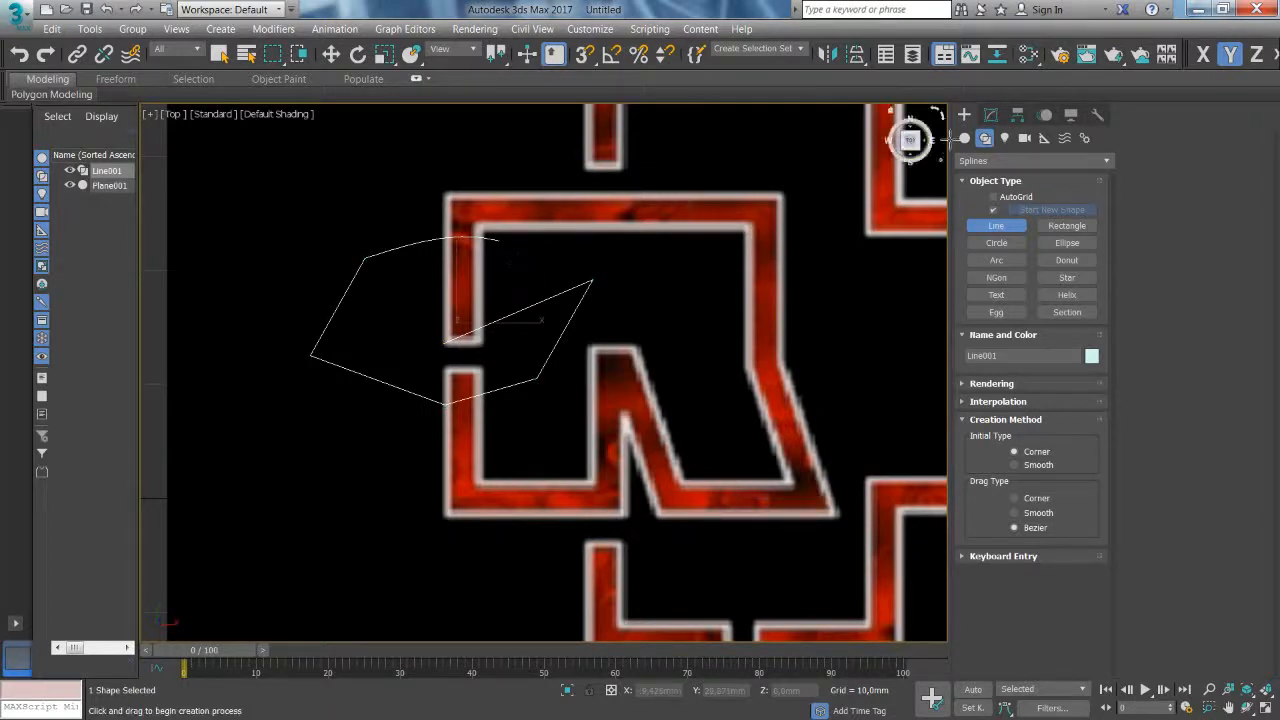
pyautogui.press('Delete')
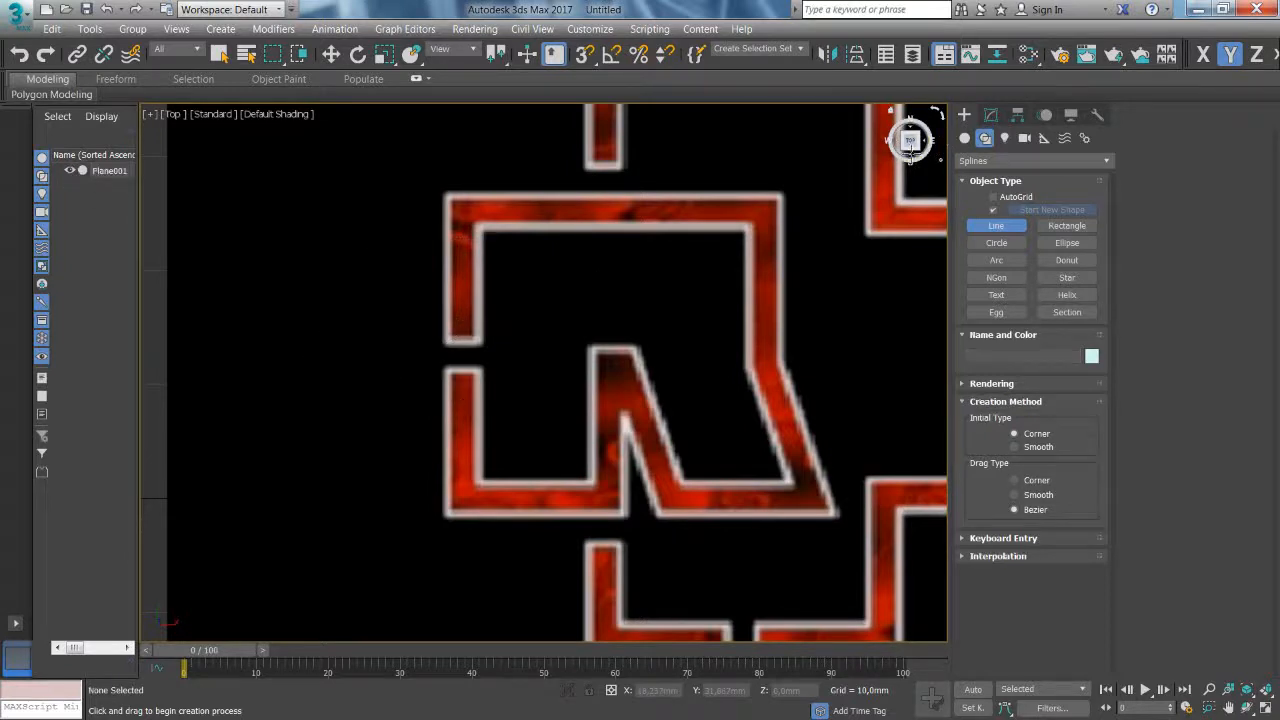
# Step: Begin tracing the R shape with corner points from the left gap's upper end along the outer top and right edges to the foot
pyautogui.click(444, 345)
pyautogui.click(443, 192)
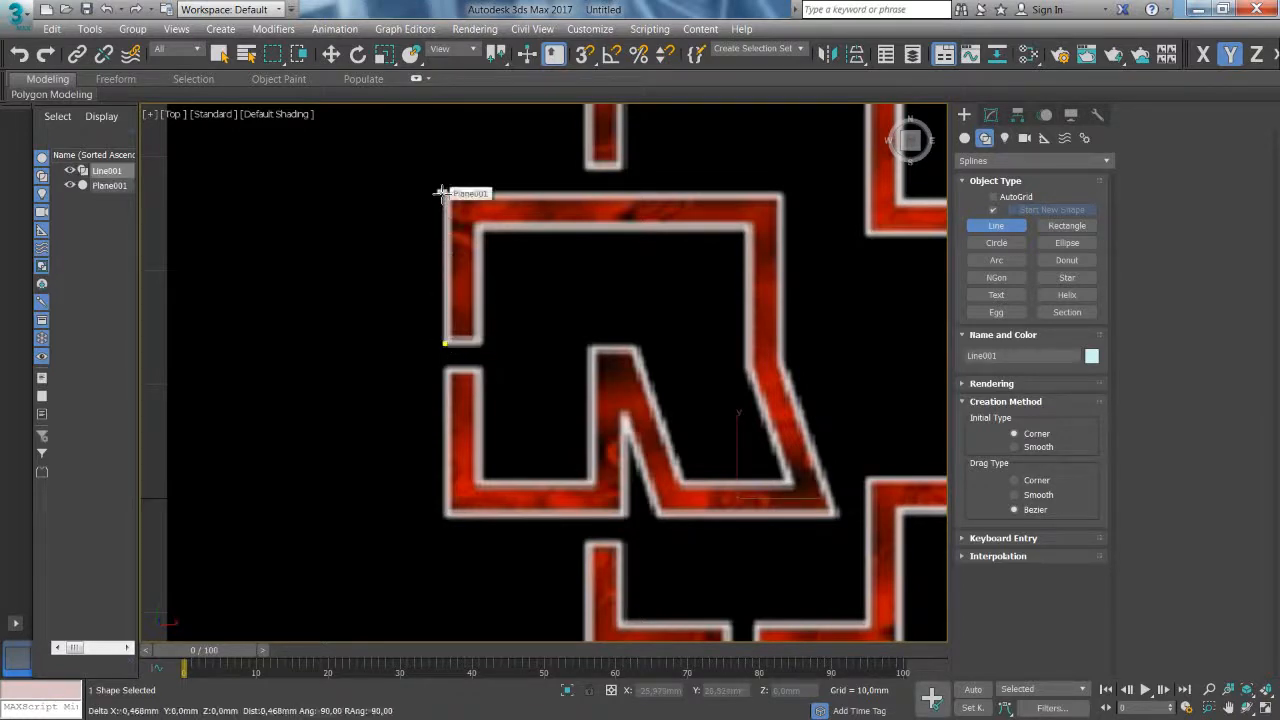
pyautogui.click(783, 192)
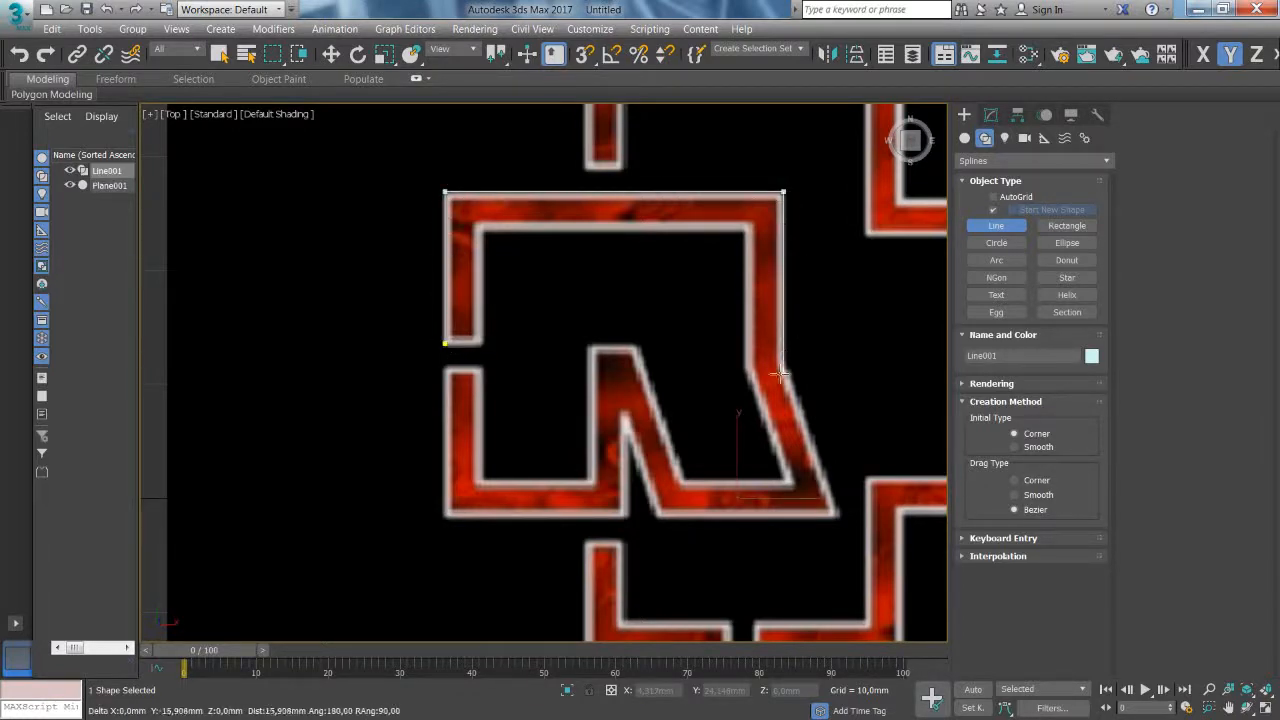
pyautogui.click(783, 360)
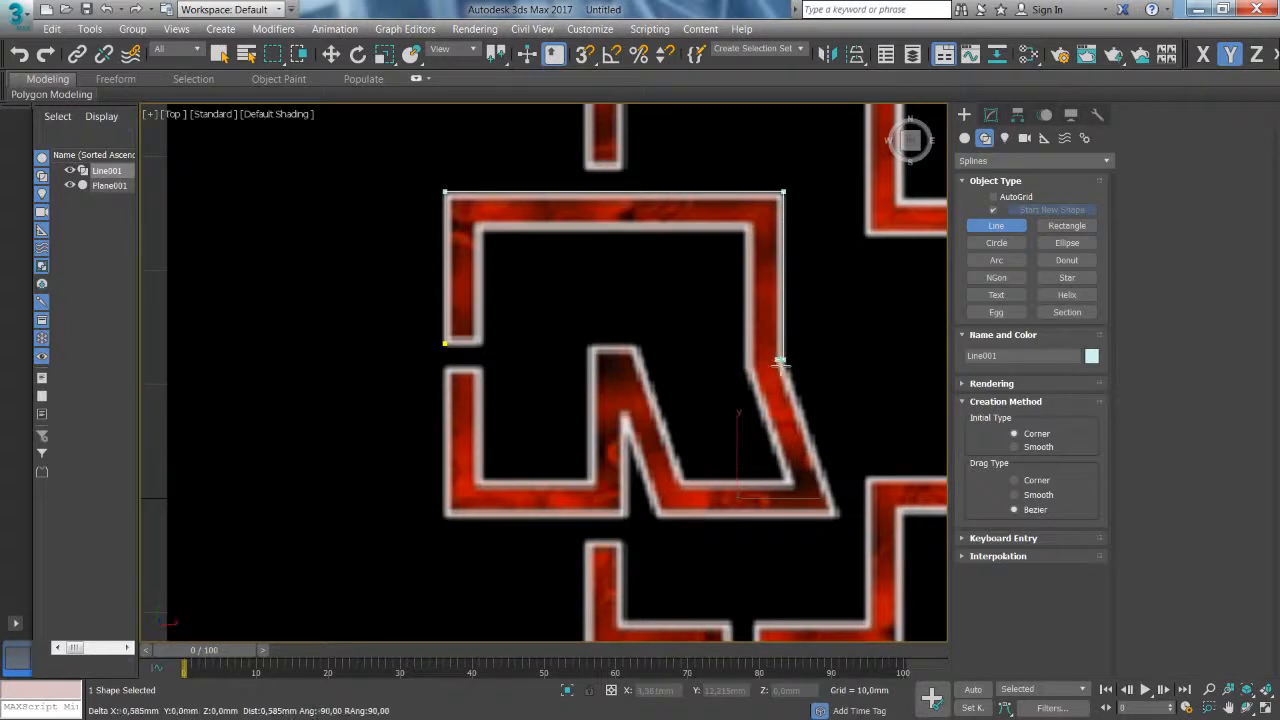
pyautogui.click(840, 520)
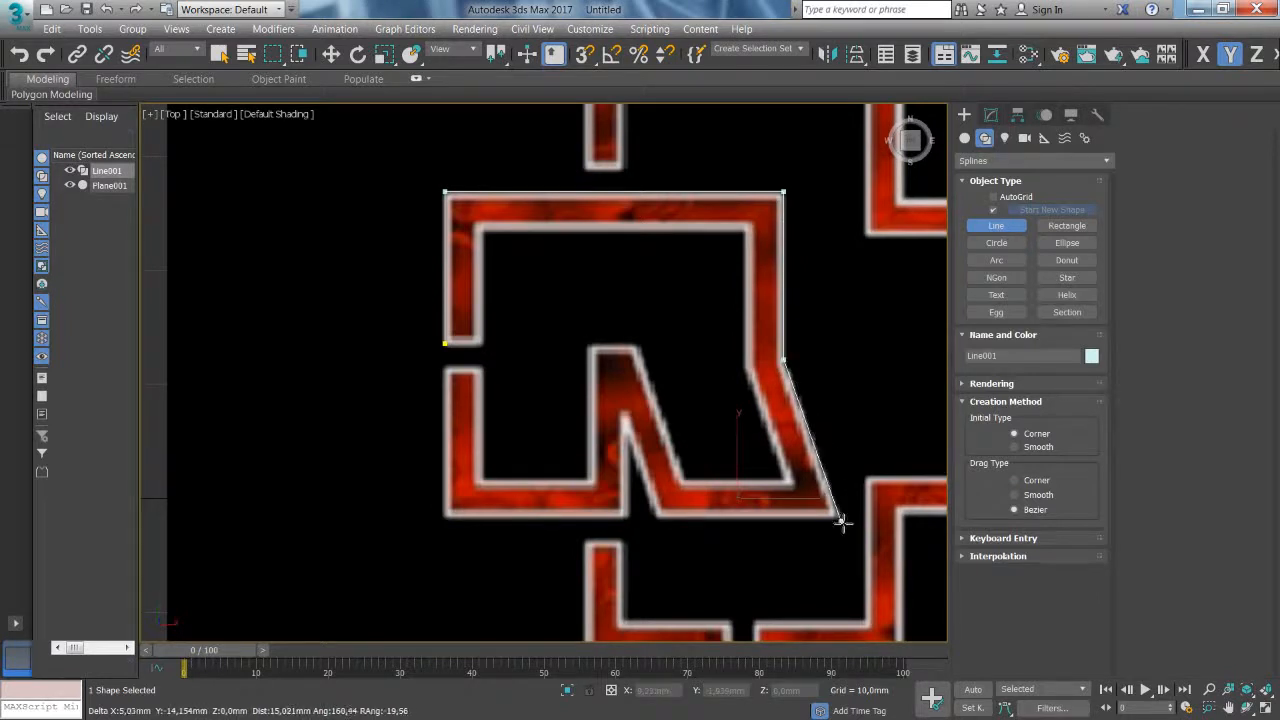
# Step: Continue the line along the R's bottom edge, around the pointed notch, up the left side and across the gap's lower end
pyautogui.click(656, 520)
pyautogui.click(631, 433)
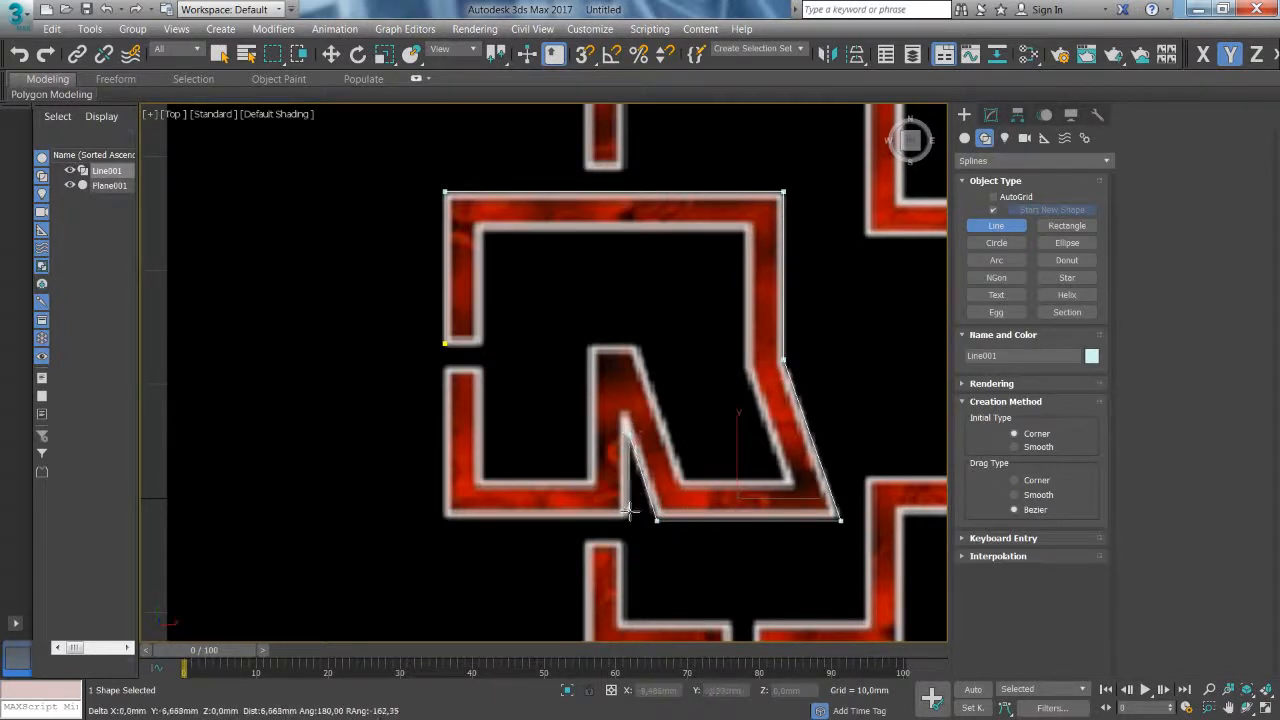
pyautogui.click(629, 519)
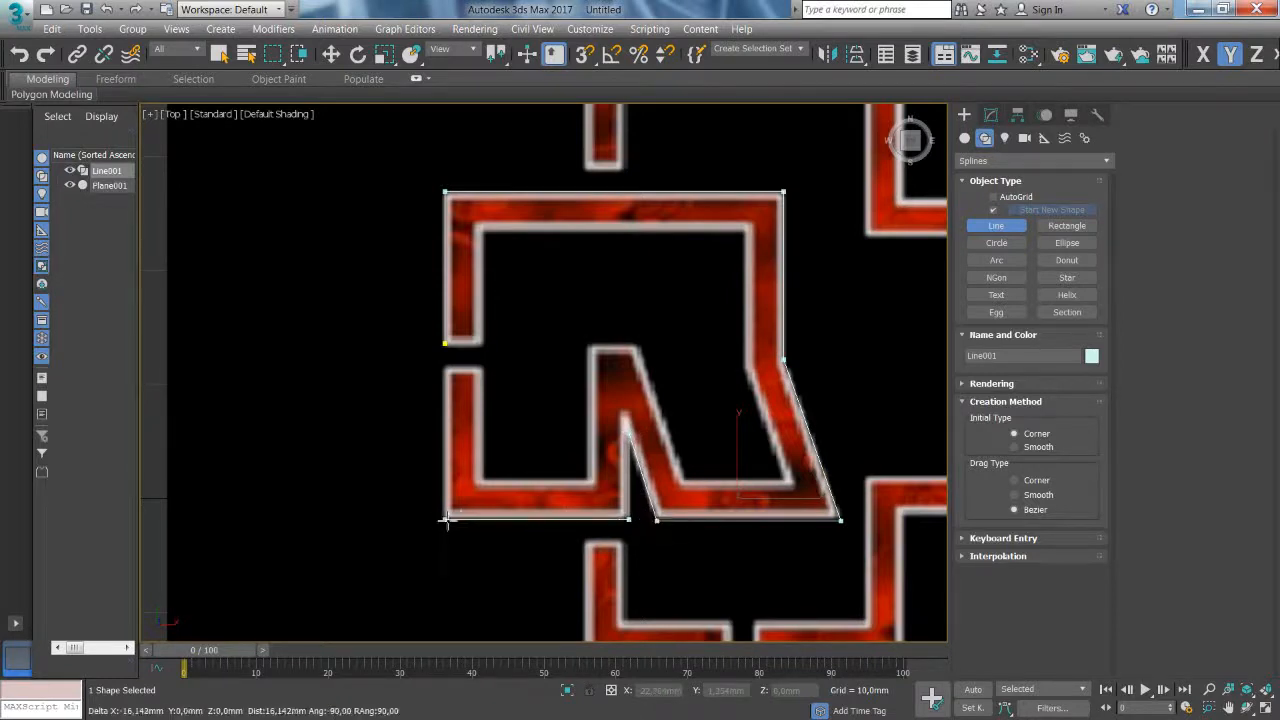
pyautogui.click(445, 519)
pyautogui.click(445, 368)
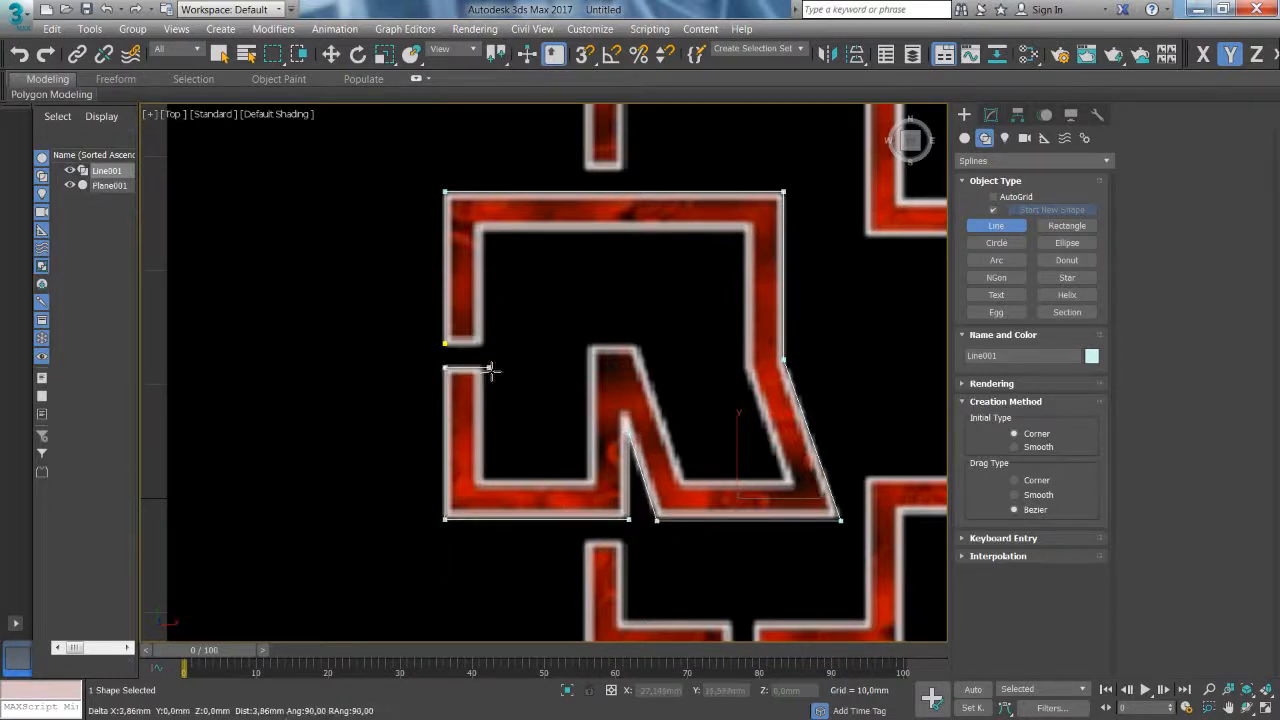
pyautogui.click(483, 368)
# Step: Trace the R's lower inner edge around the middle peak to the inner corner of the slanted leg
pyautogui.click(483, 480)
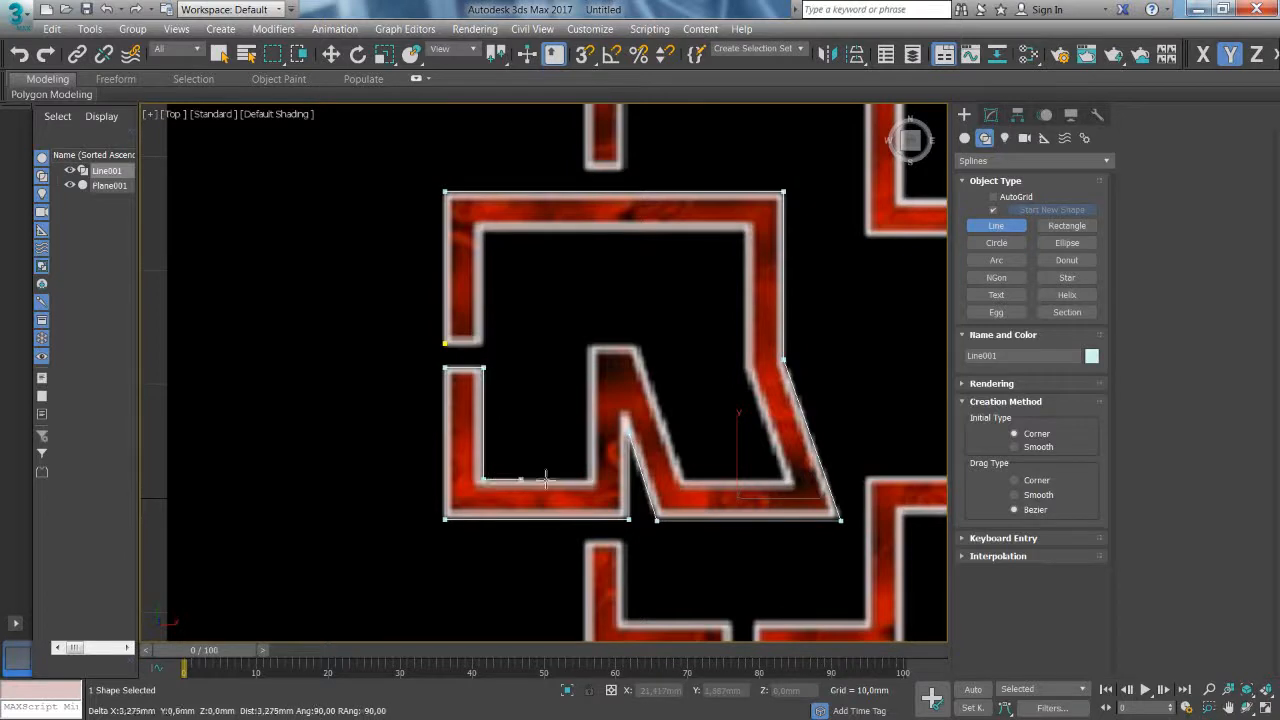
pyautogui.click(591, 481)
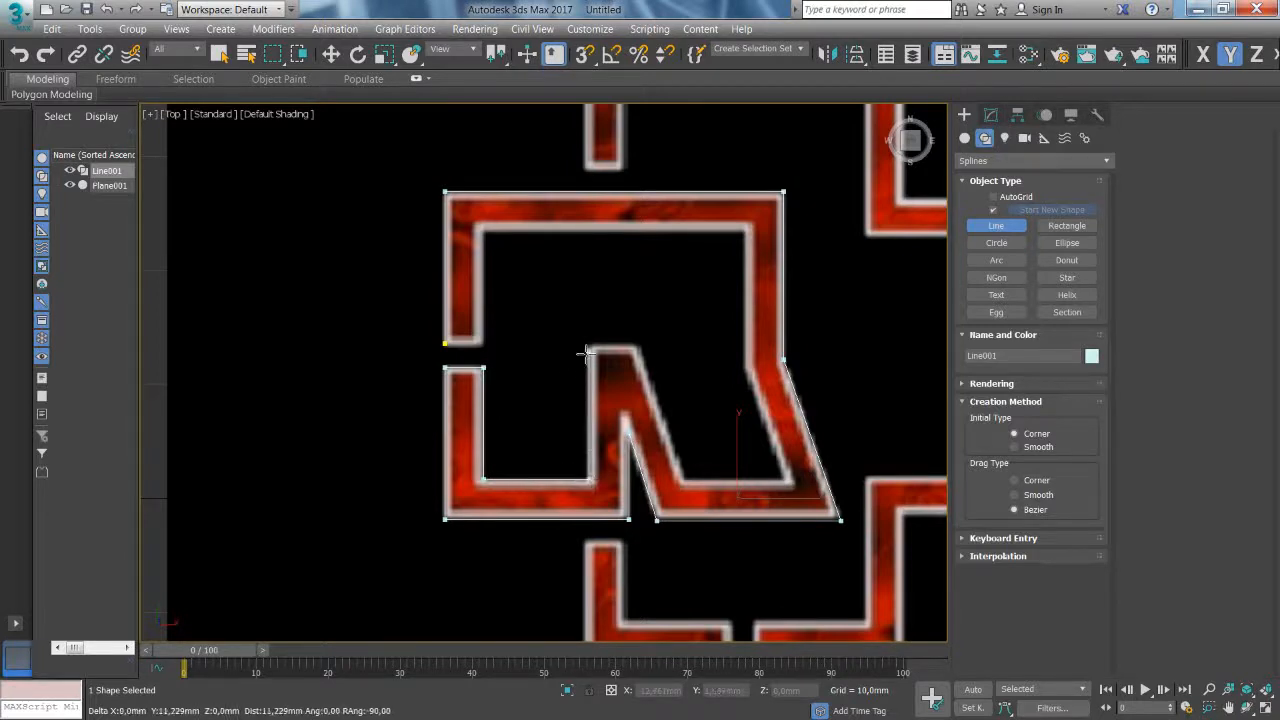
pyautogui.click(590, 349)
pyautogui.click(637, 349)
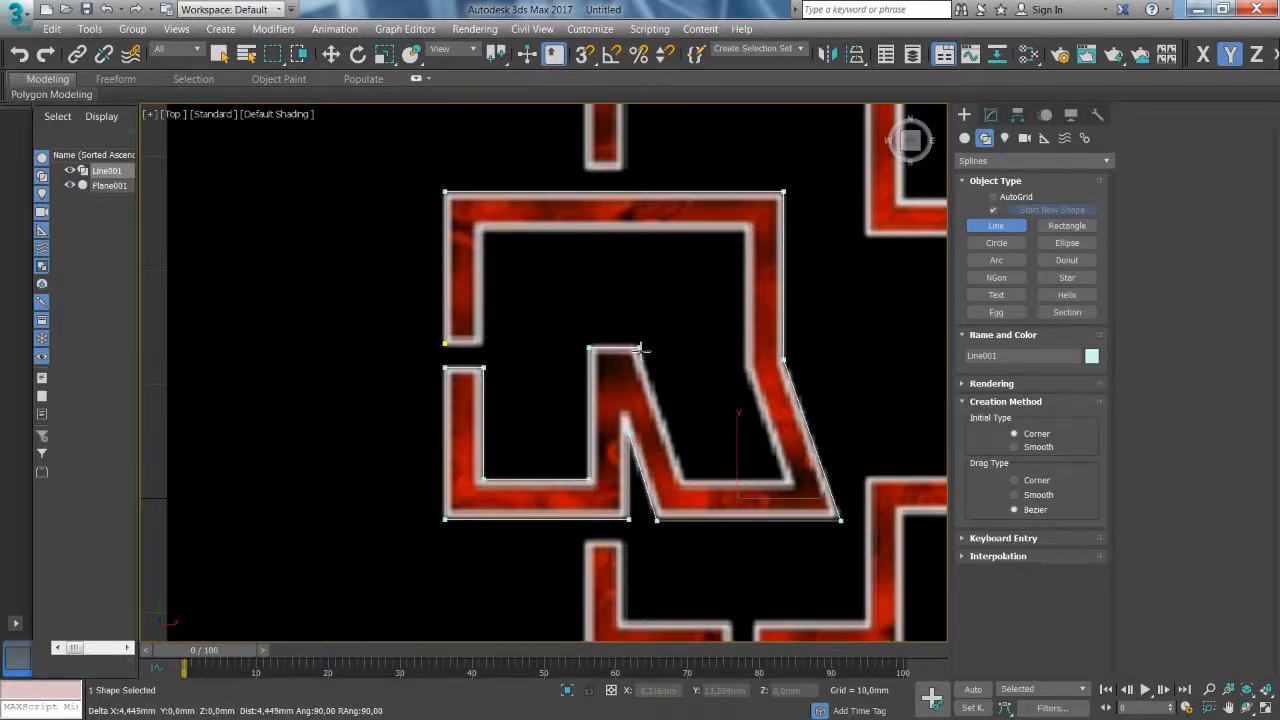
pyautogui.click(683, 481)
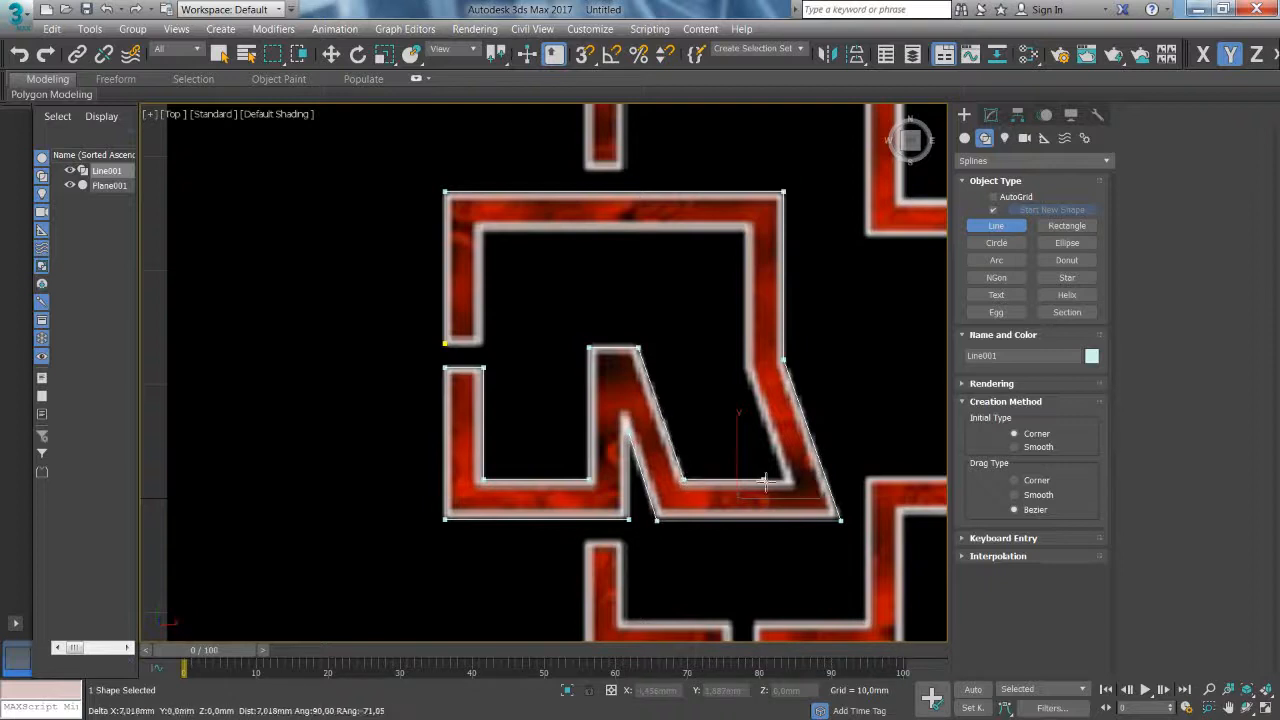
pyautogui.click(790, 482)
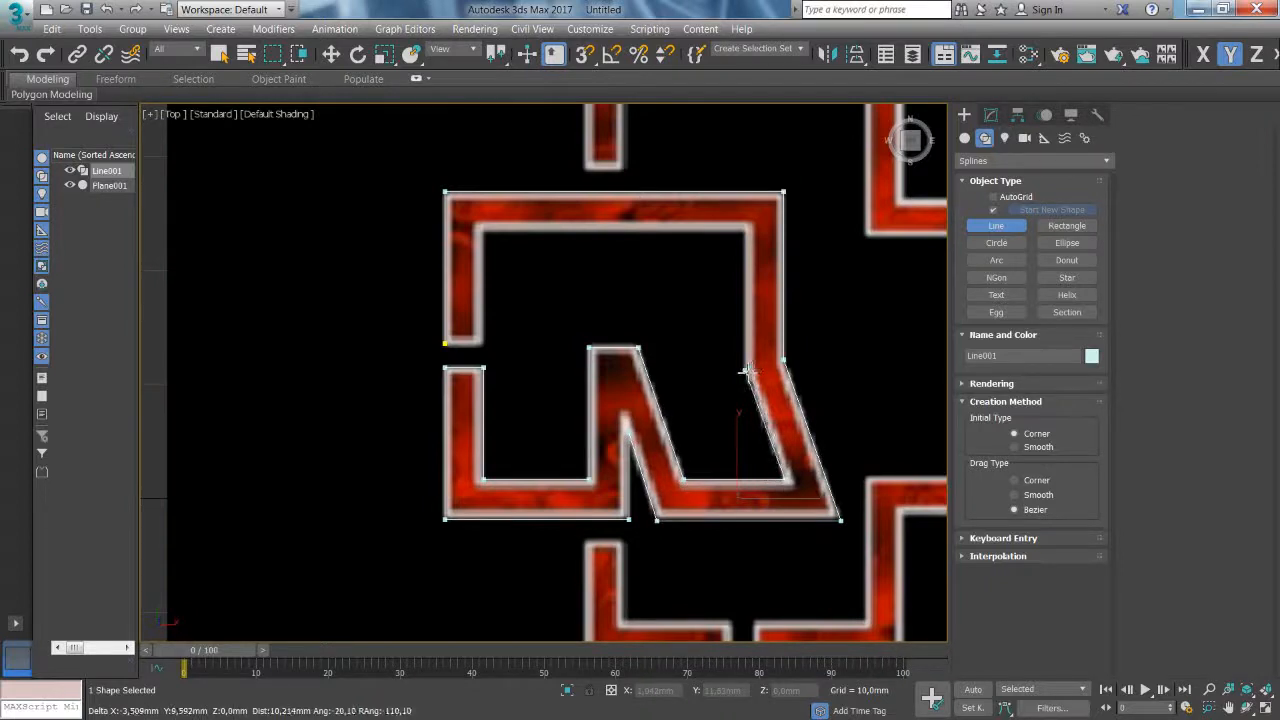
# Step: Trace the inner edge up the leg and around the upper frame to the starting point, and close the spline
pyautogui.click(745, 368)
pyautogui.click(745, 231)
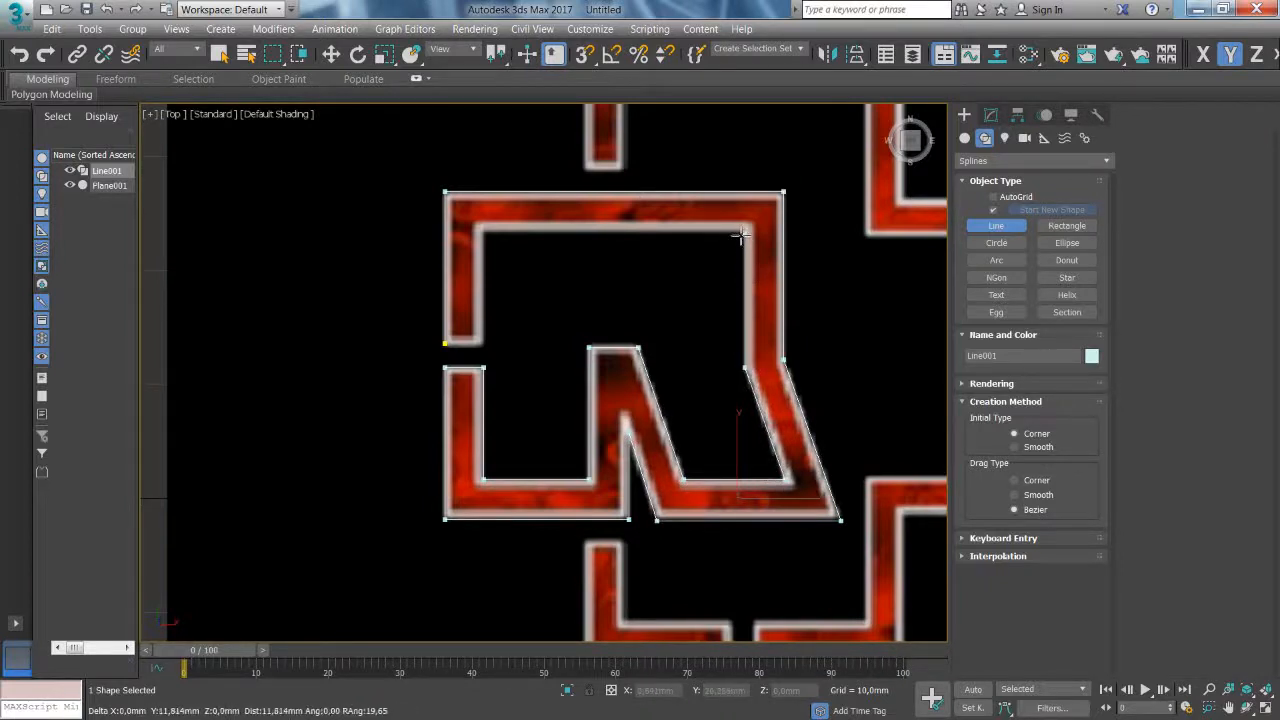
pyautogui.click(482, 232)
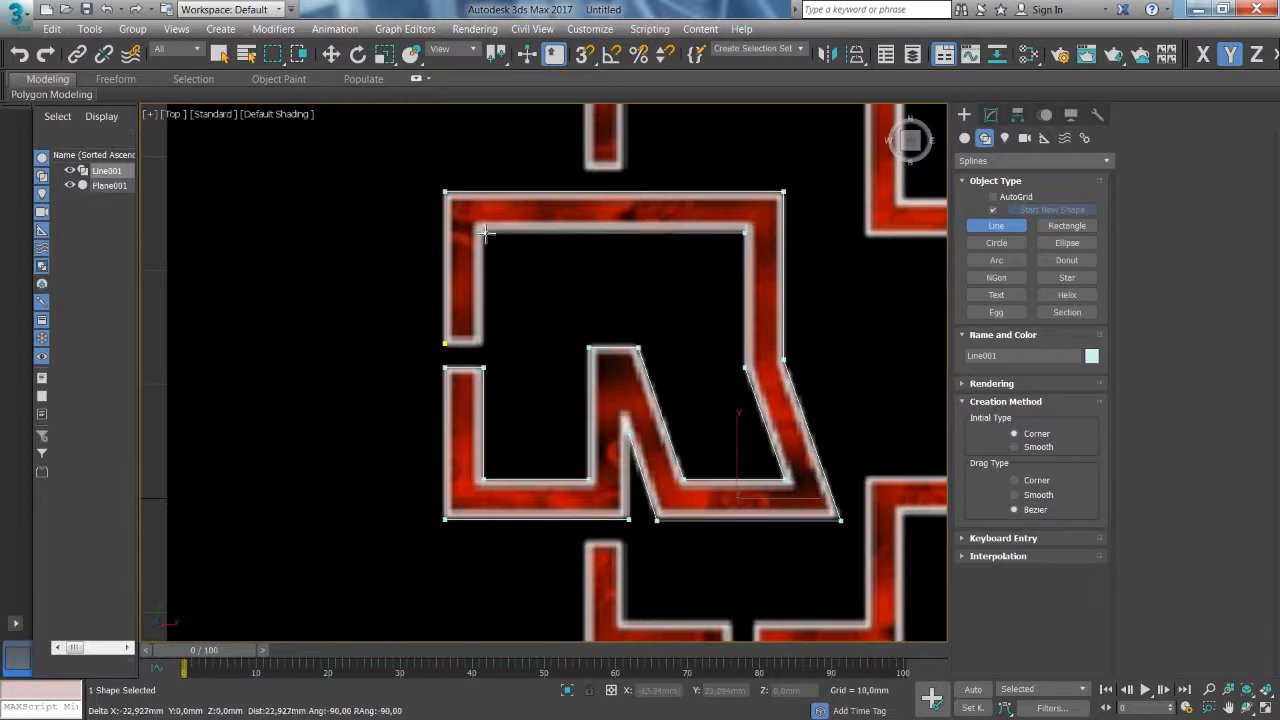
pyautogui.click(486, 345)
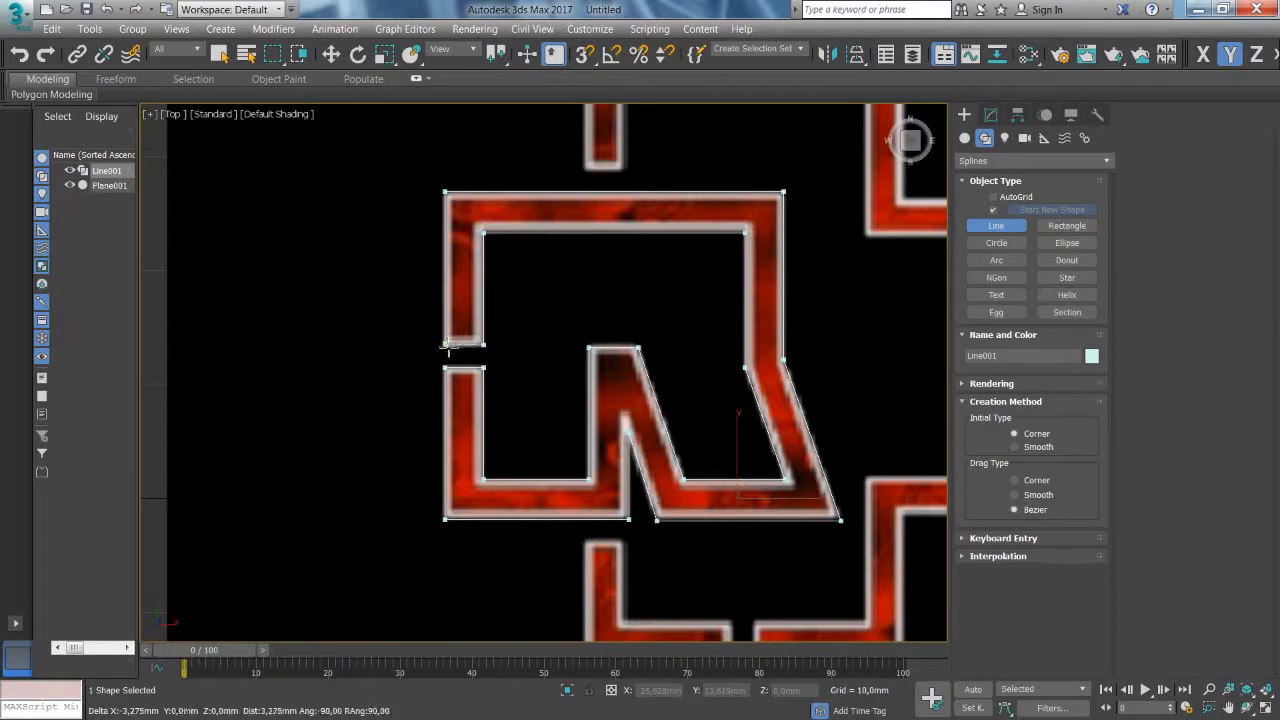
pyautogui.click(445, 345)
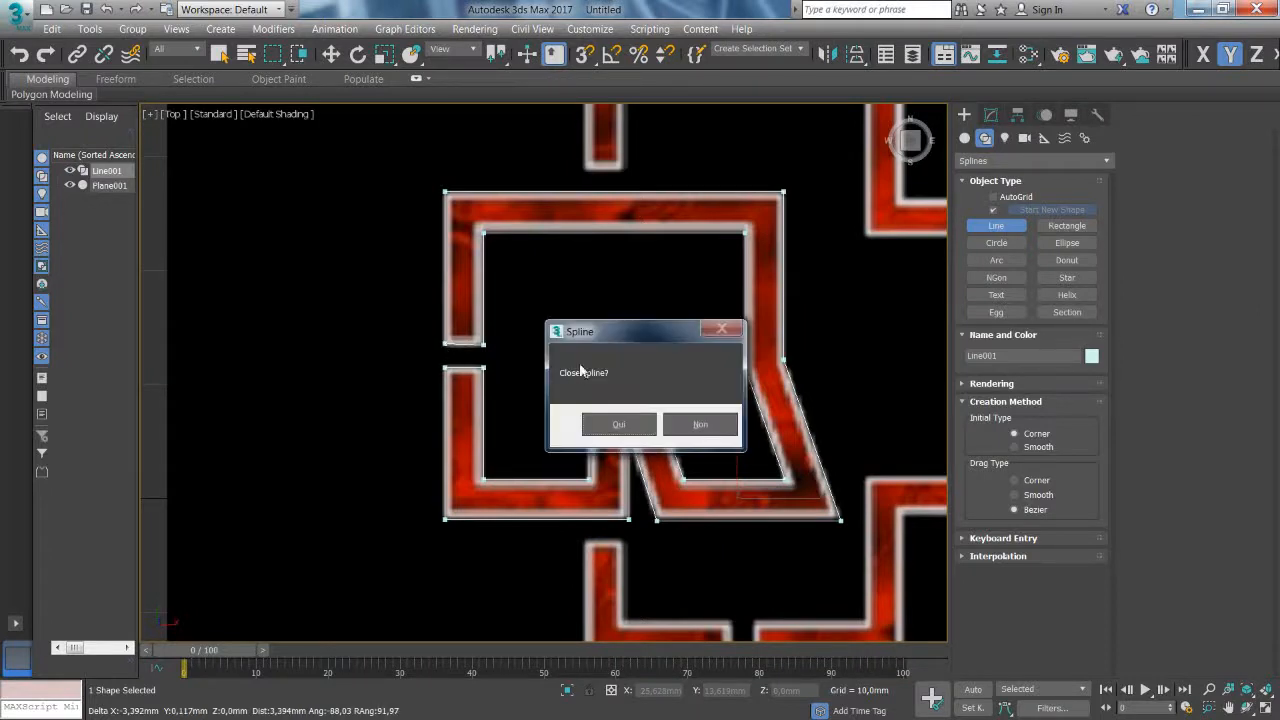
pyautogui.click(610, 424)
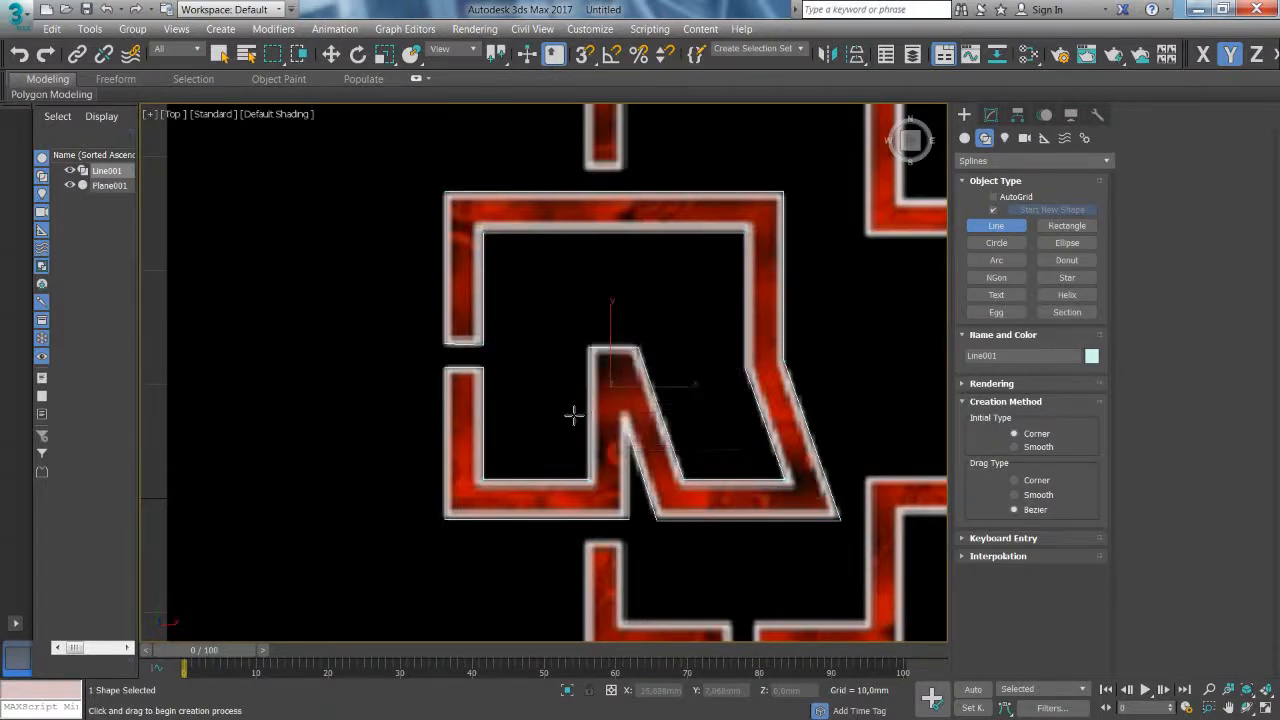
# Step: Hide the reference plane and switch the traced R outline to vertex-level editing
pyautogui.click(70, 186)
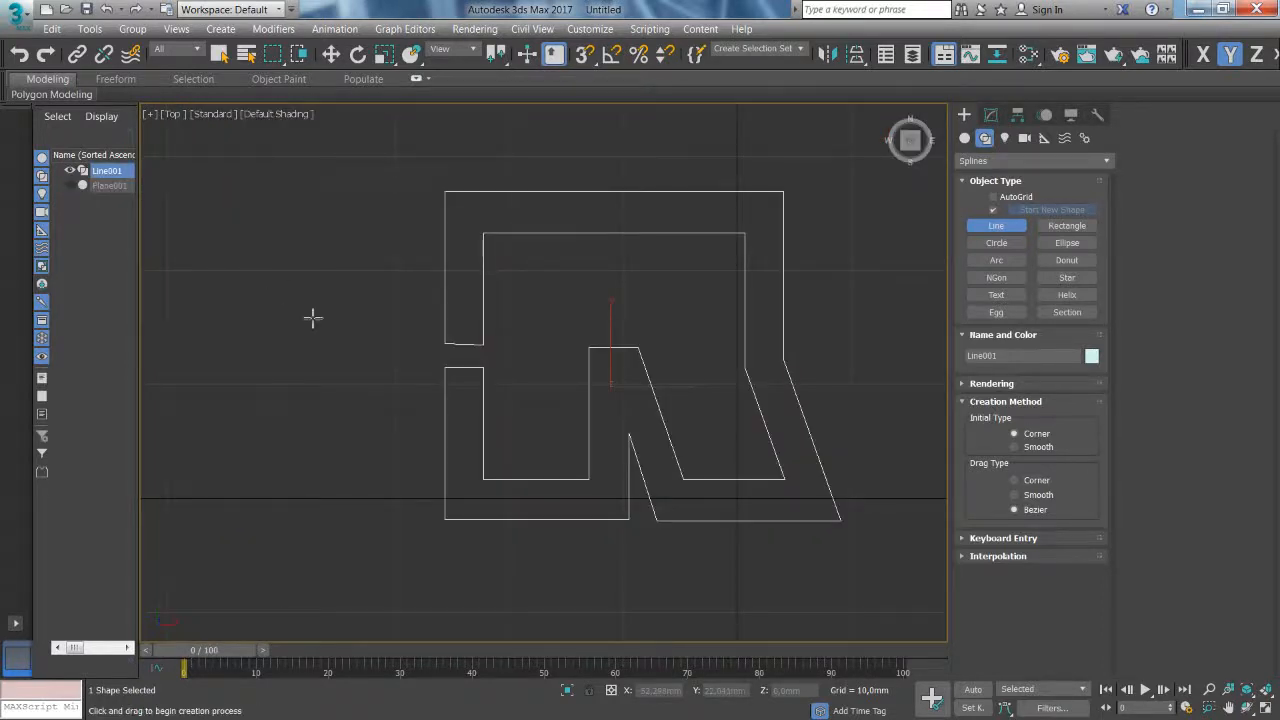
pyautogui.scroll(5, 456, 352)
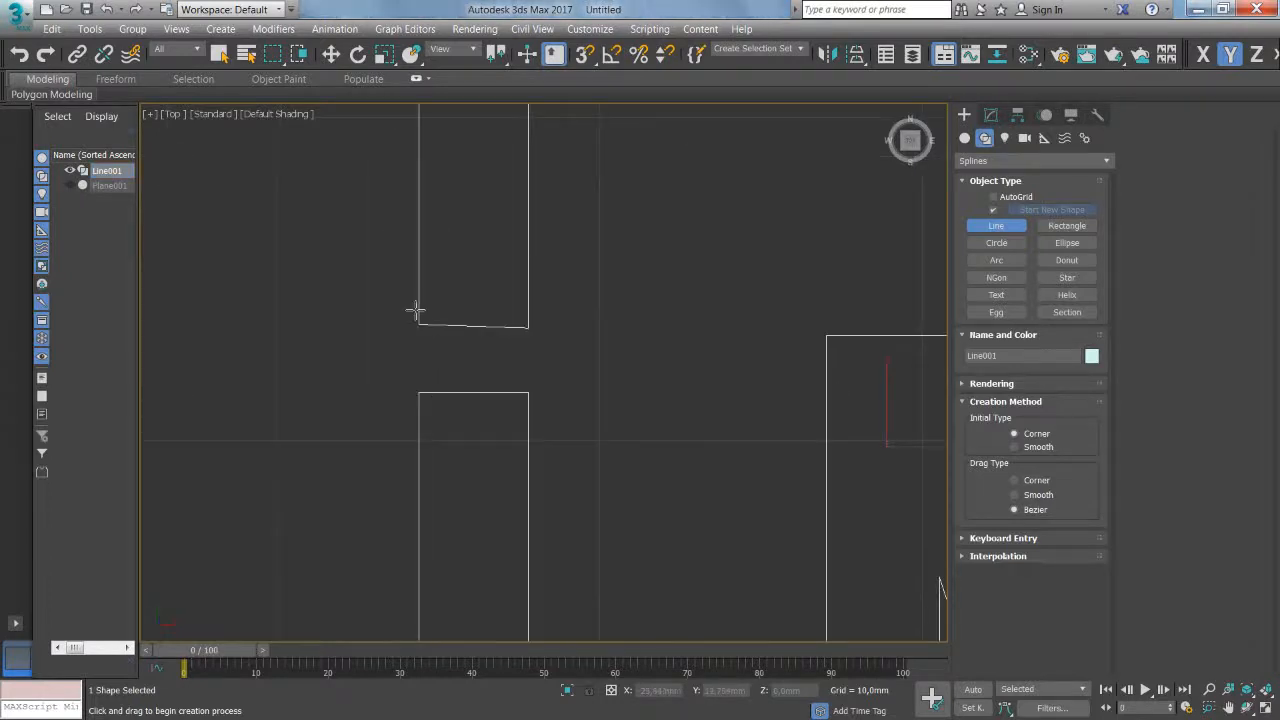
pyautogui.scroll(-5, 500, 341)
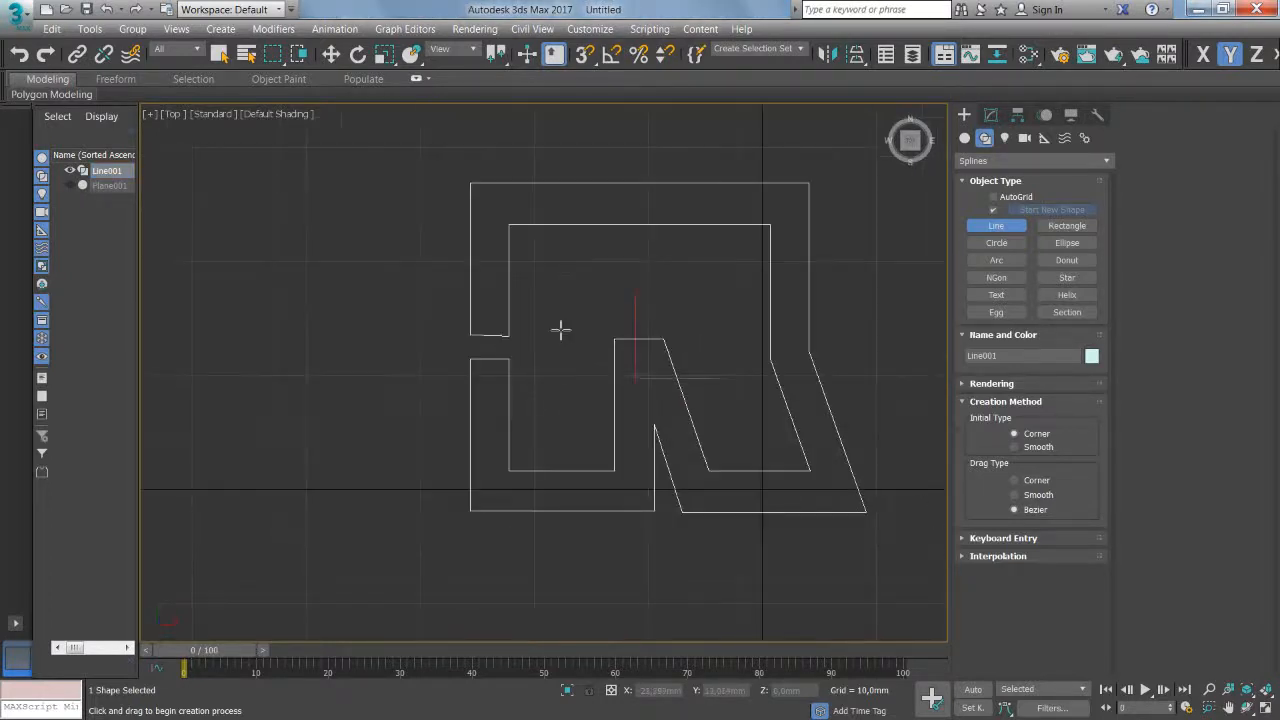
pyautogui.click(991, 115)
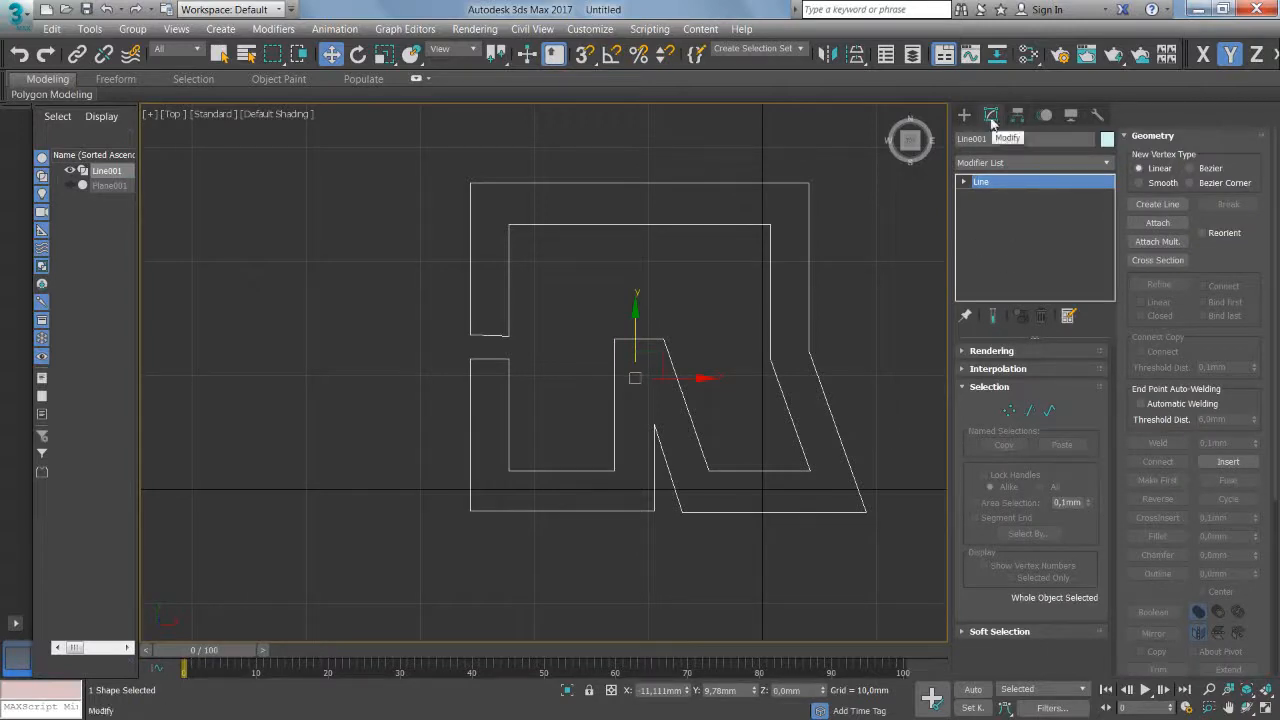
pyautogui.click(1009, 410)
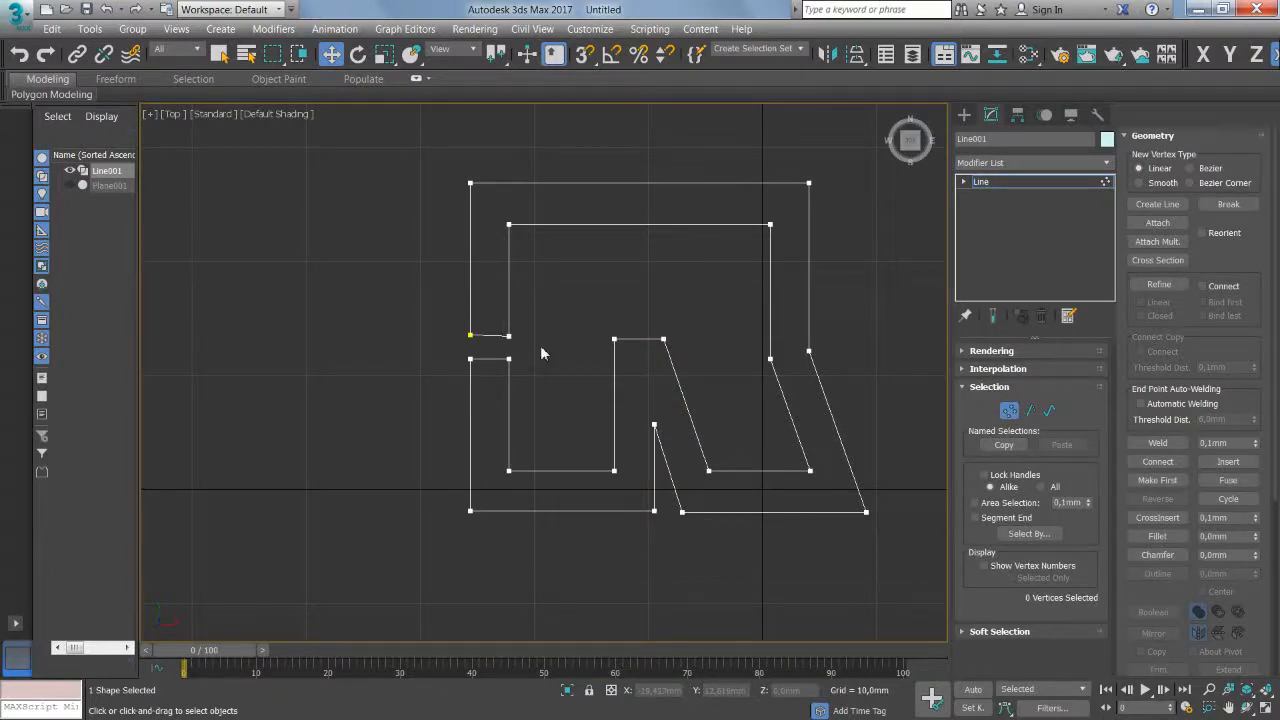
# Step: Check the vertex positions along the R's left side and level the gap's upper edge by setting its inner vertex's Y to 13,59 mm
pyautogui.click(470, 335)
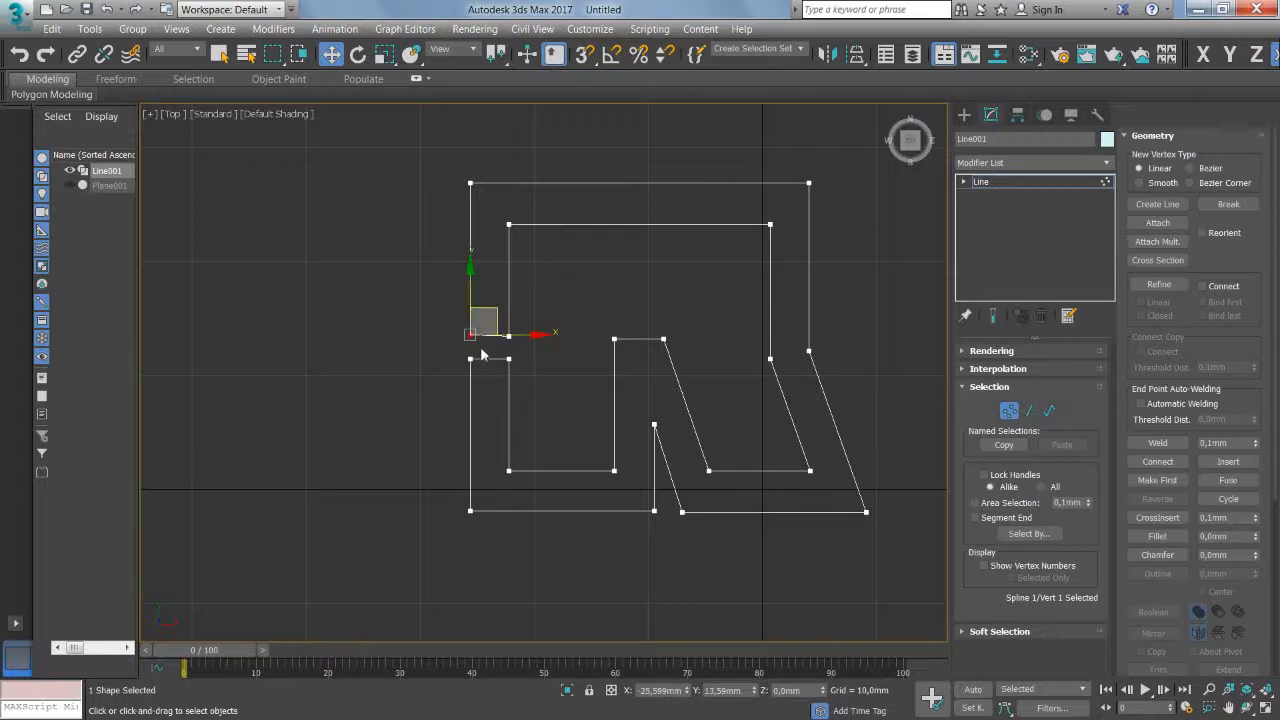
pyautogui.doubleClick(659, 690)
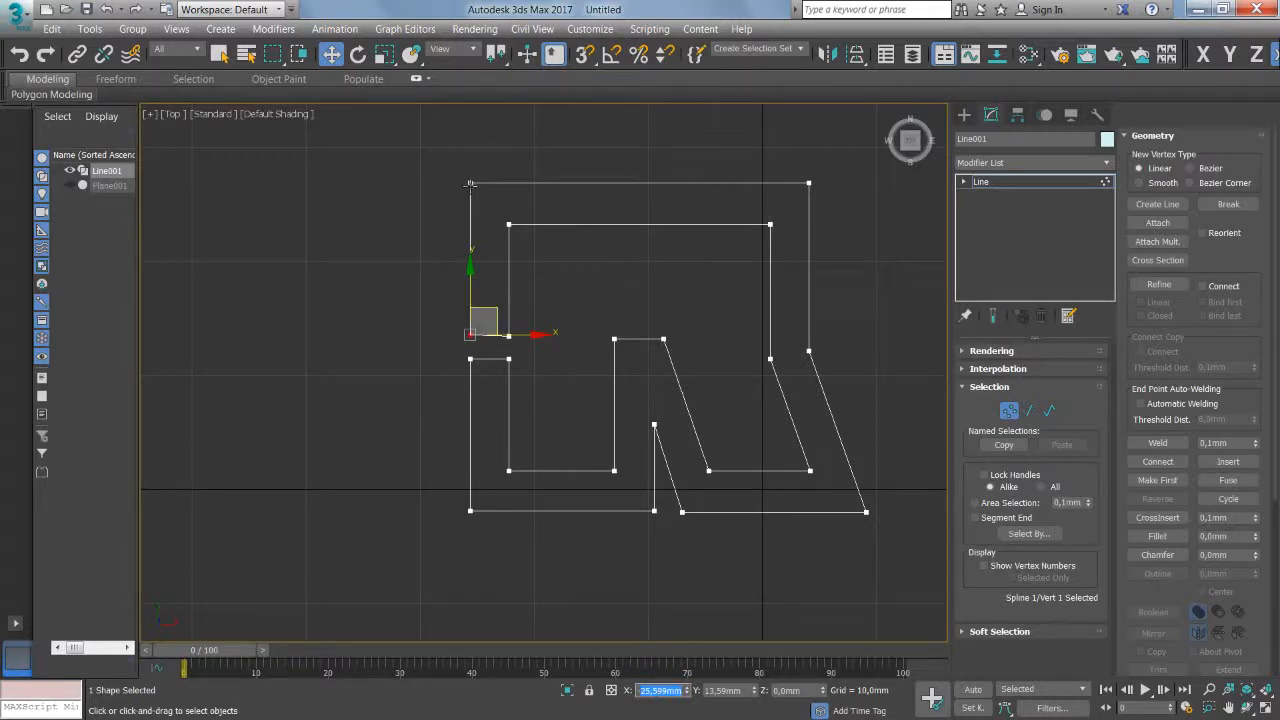
pyautogui.click(470, 359)
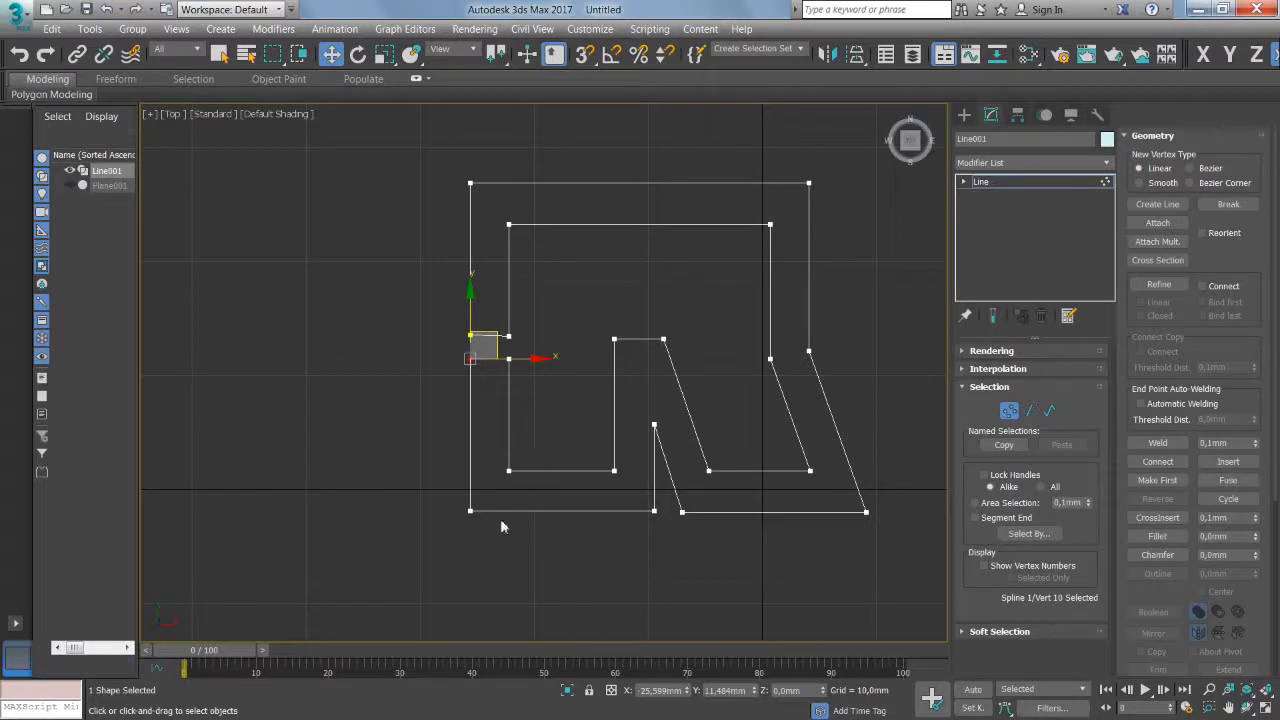
pyautogui.click(470, 510)
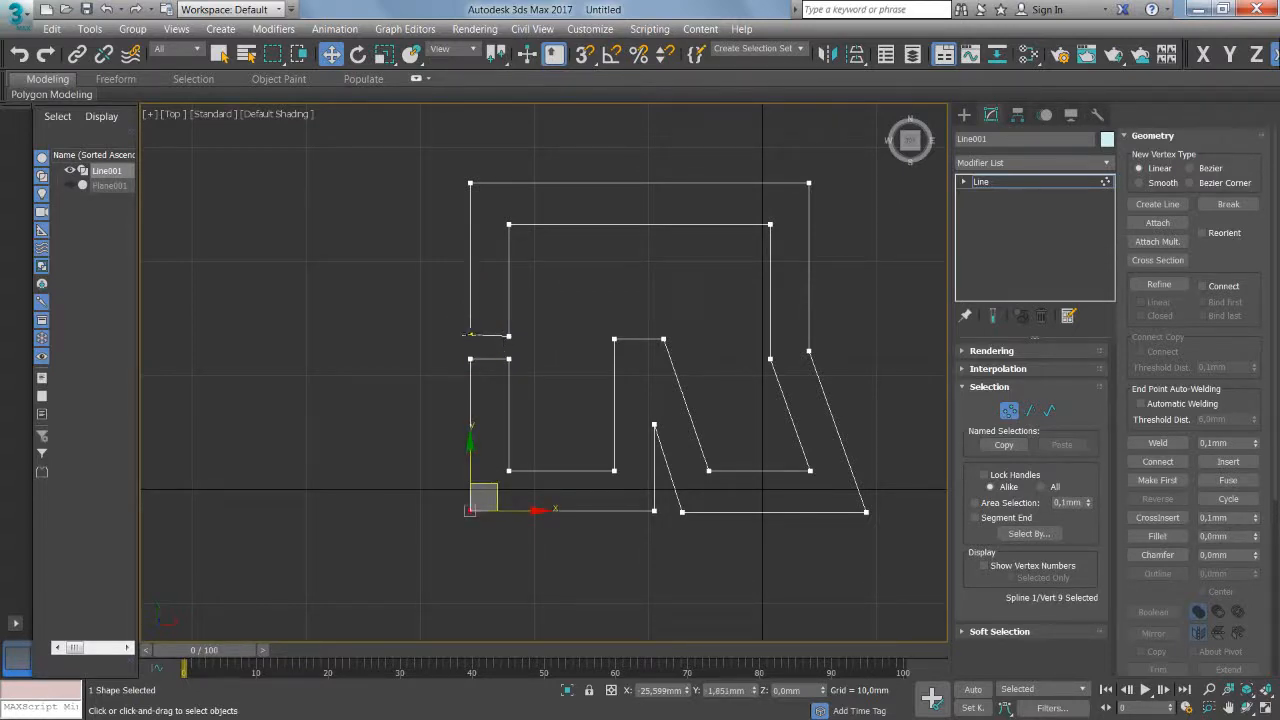
pyautogui.click(470, 335)
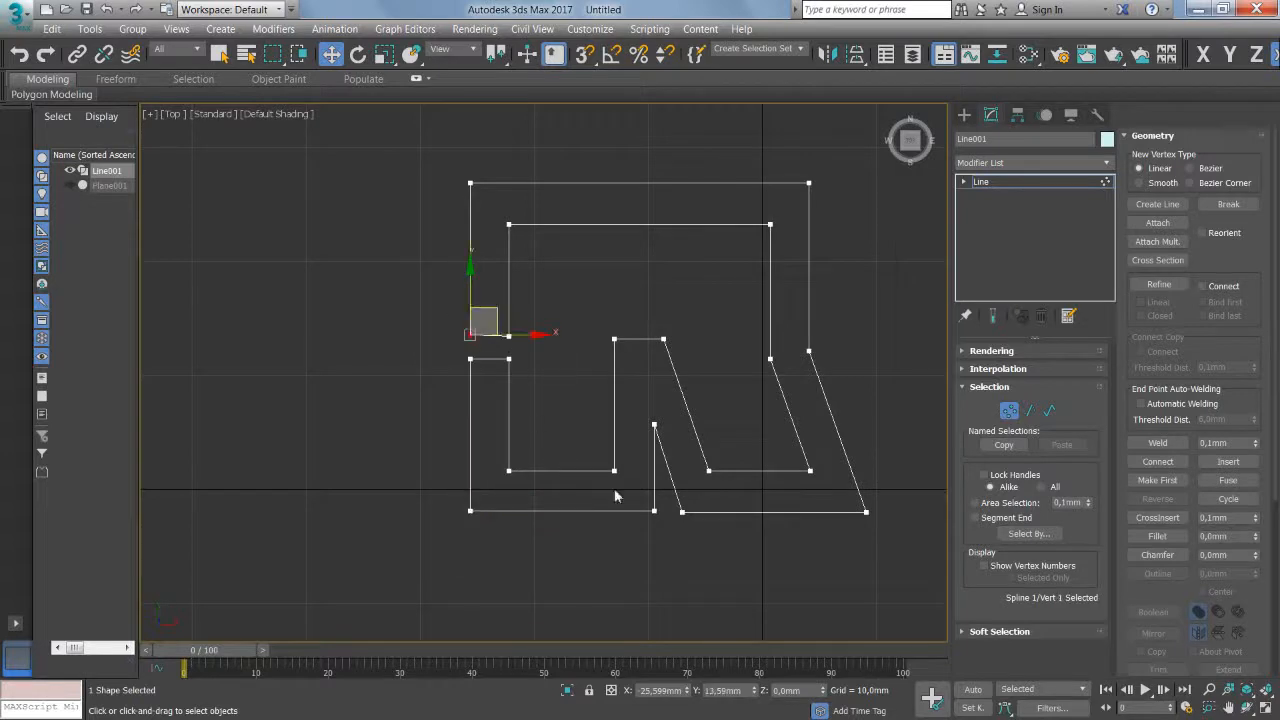
pyautogui.click(722, 691)
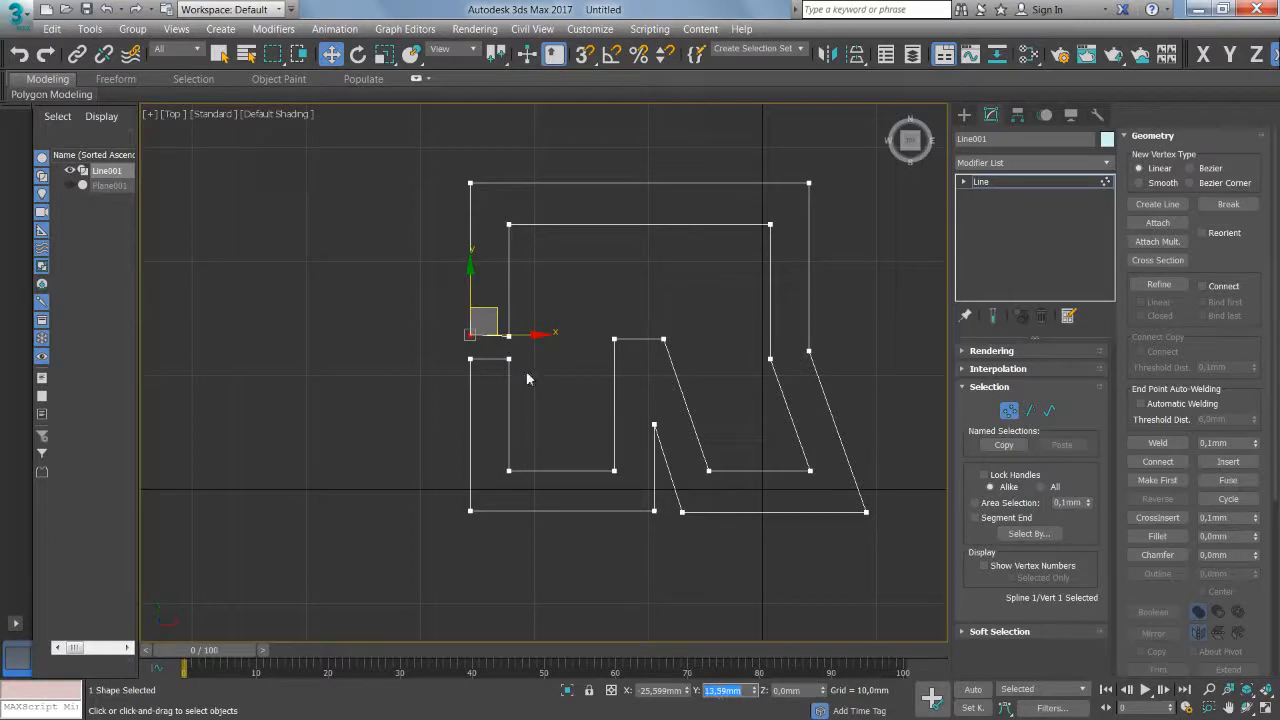
pyautogui.click(508, 335)
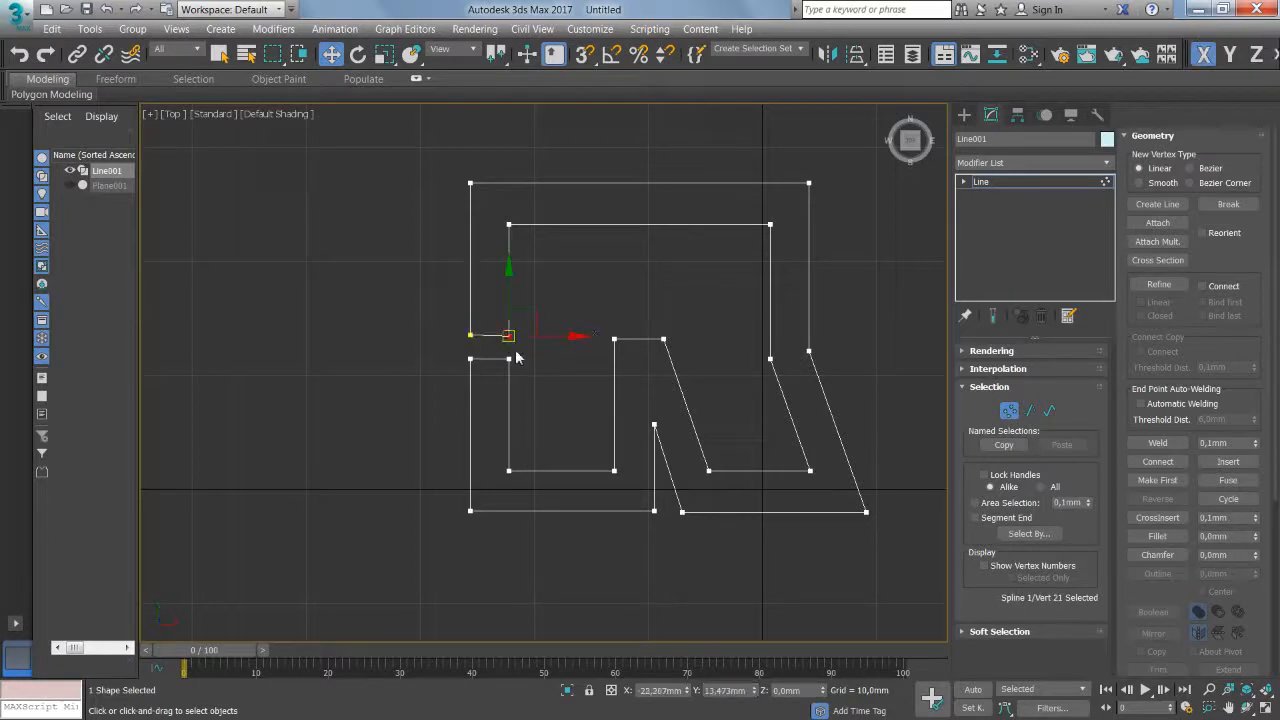
pyautogui.doubleClick(717, 690)
pyautogui.write('13,59mm')
pyautogui.press('Return')
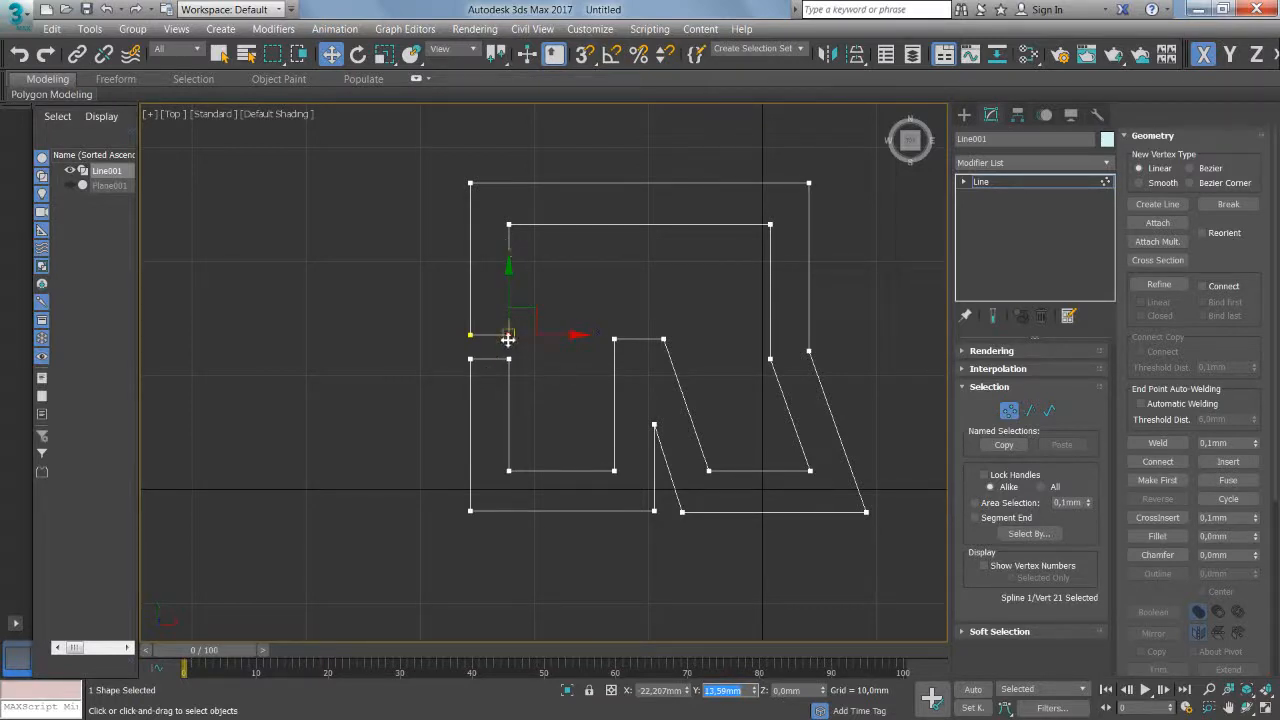
pyautogui.click(663, 690)
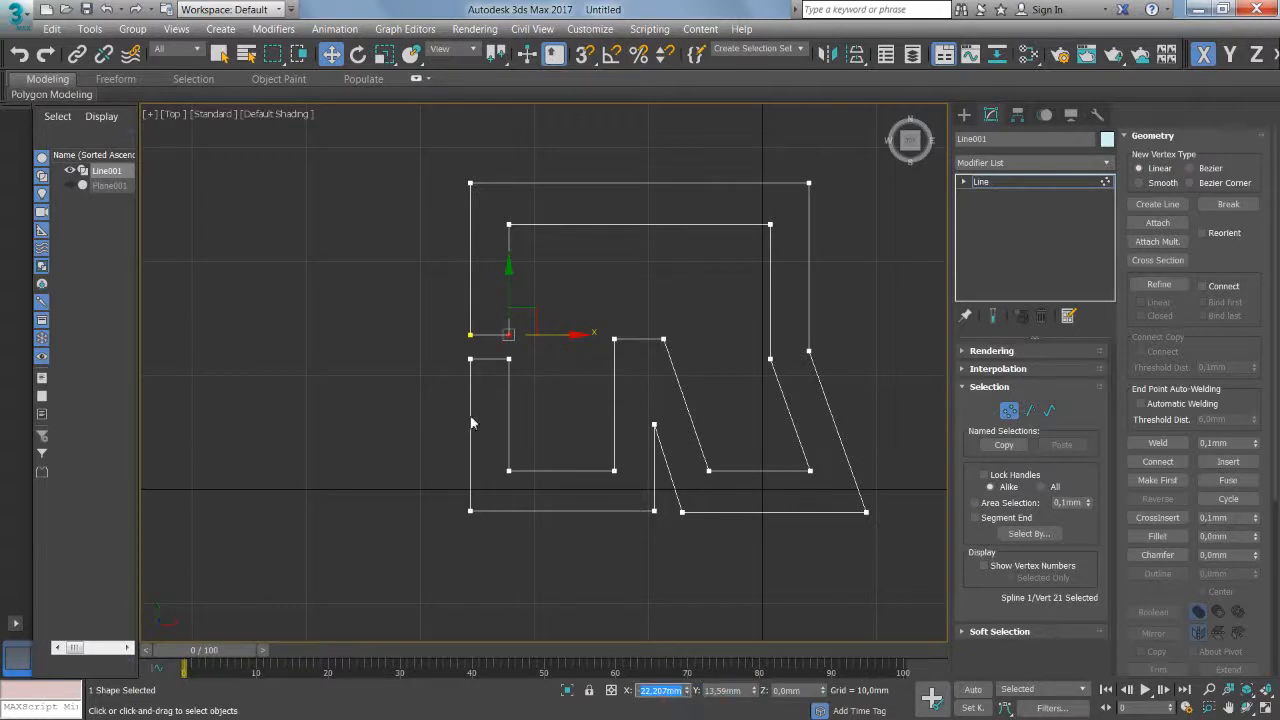
pyautogui.click(509, 359)
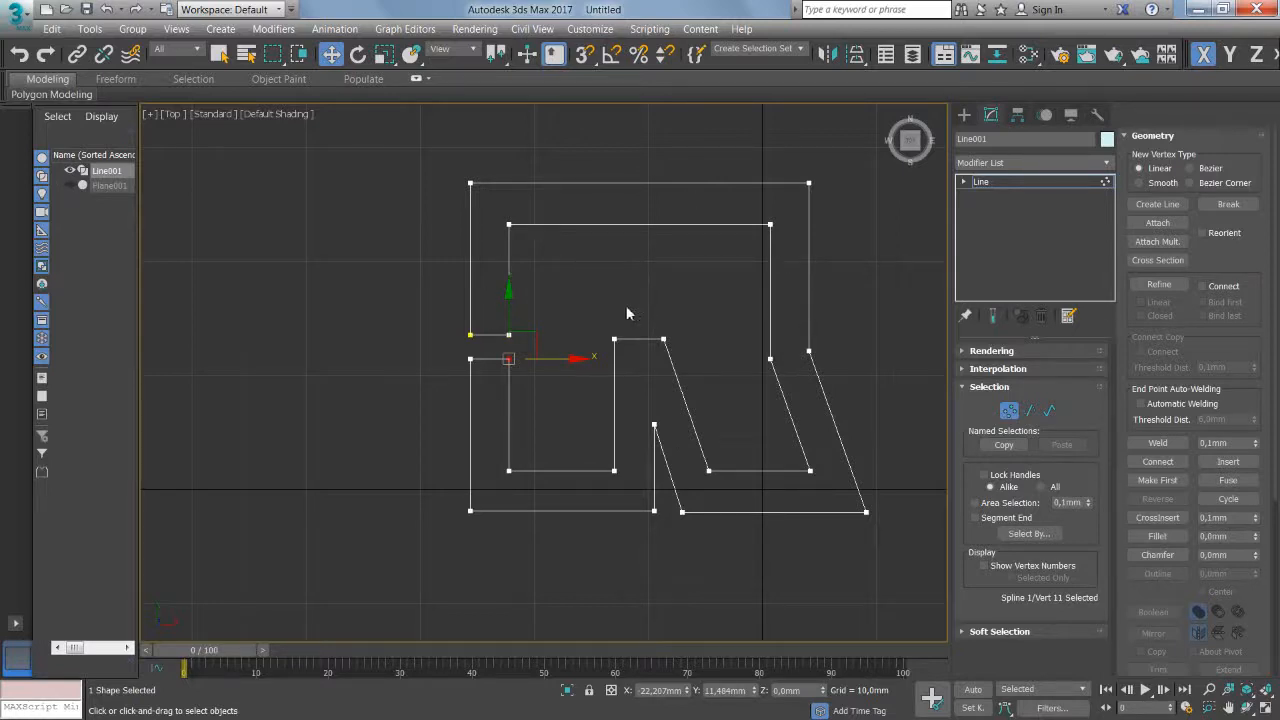
# Step: Show the reference plane again and turn off Start New Shape for spline creation
pyautogui.scroll(-4, 627, 310)
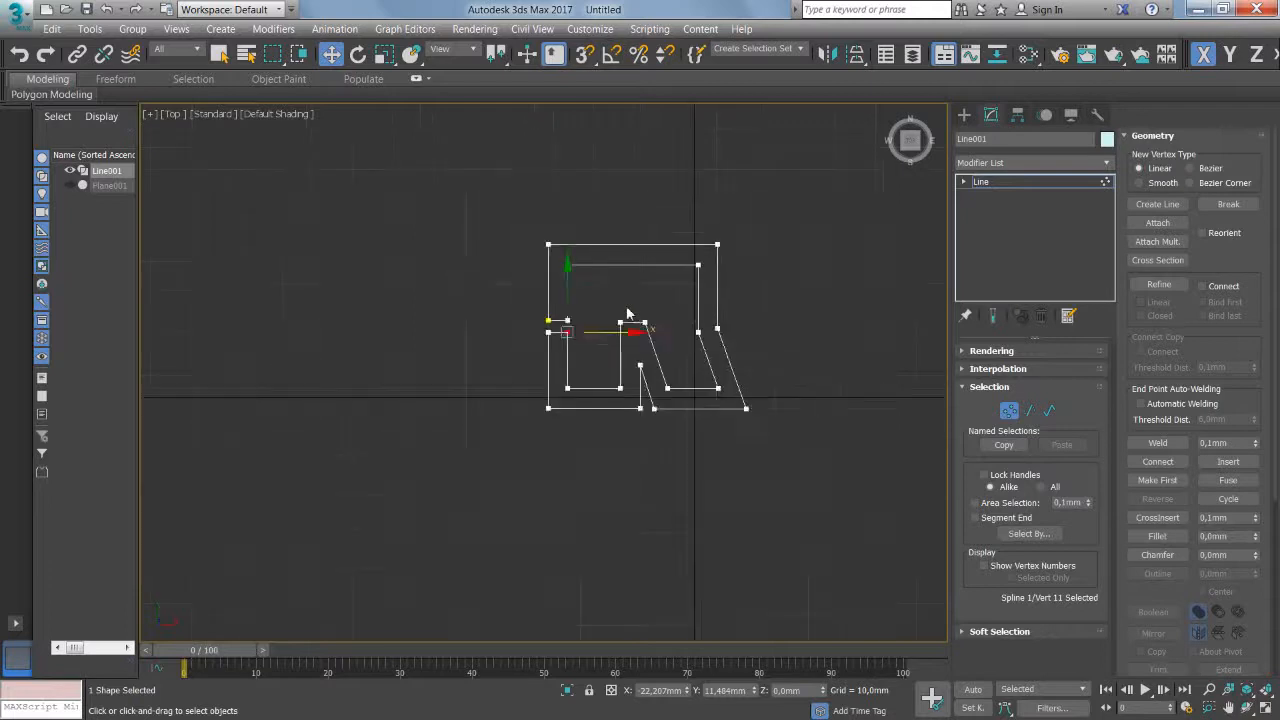
pyautogui.click(70, 185)
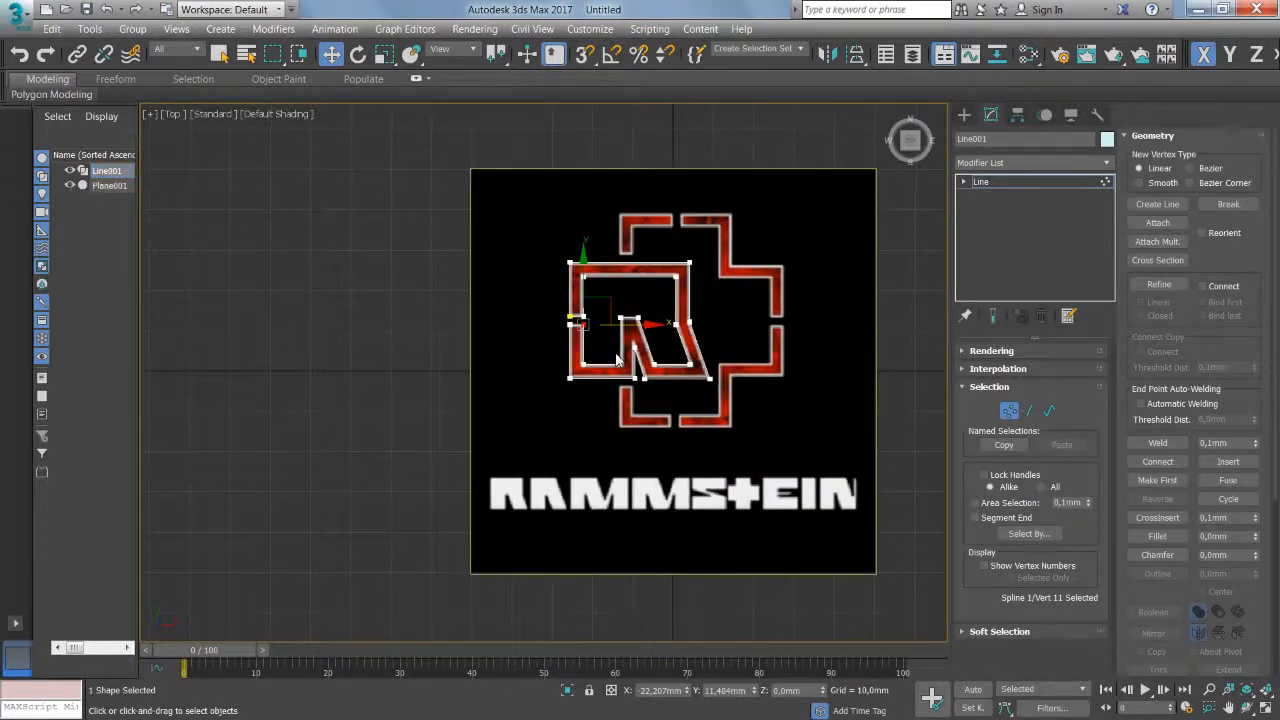
pyautogui.scroll(2, 692, 338)
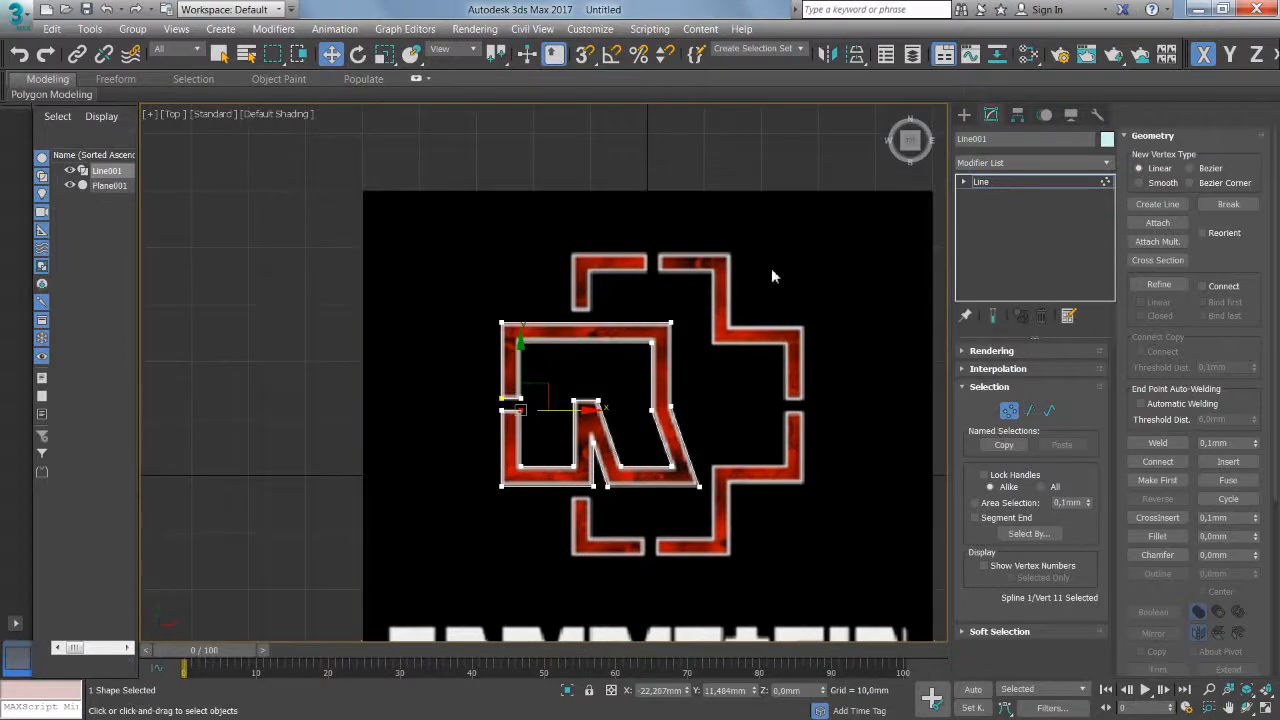
pyautogui.click(964, 115)
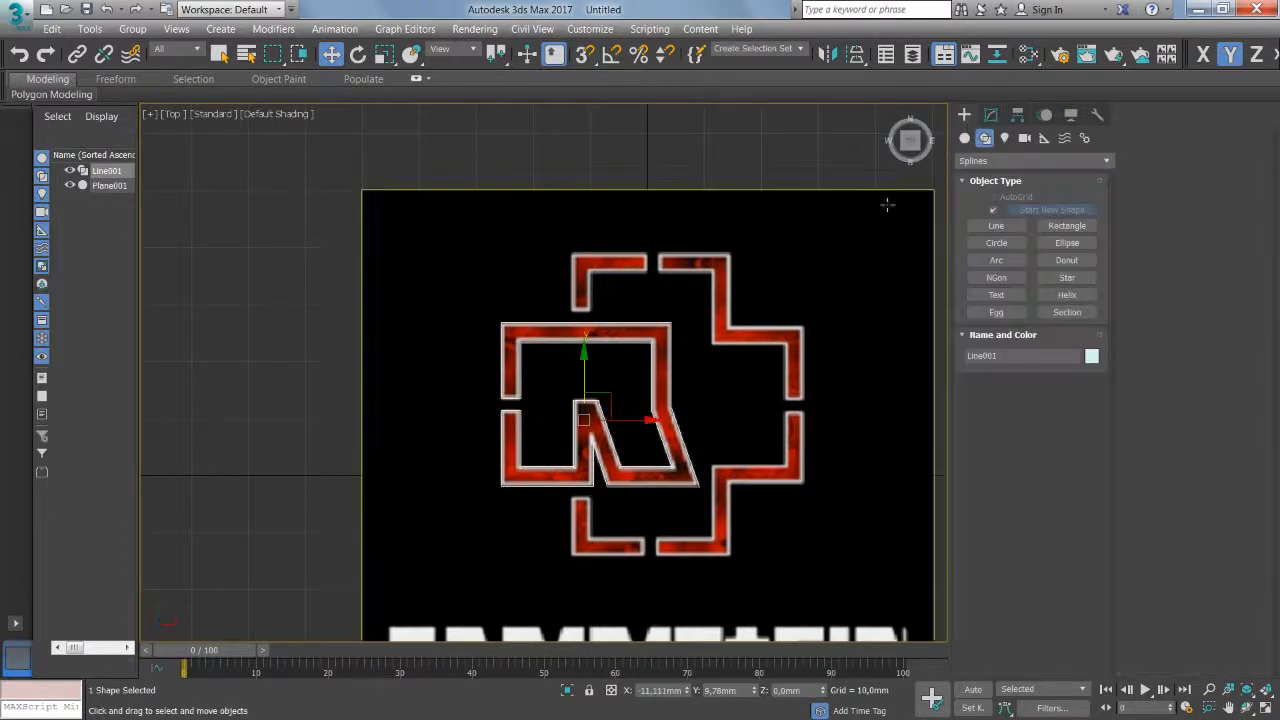
pyautogui.click(994, 211)
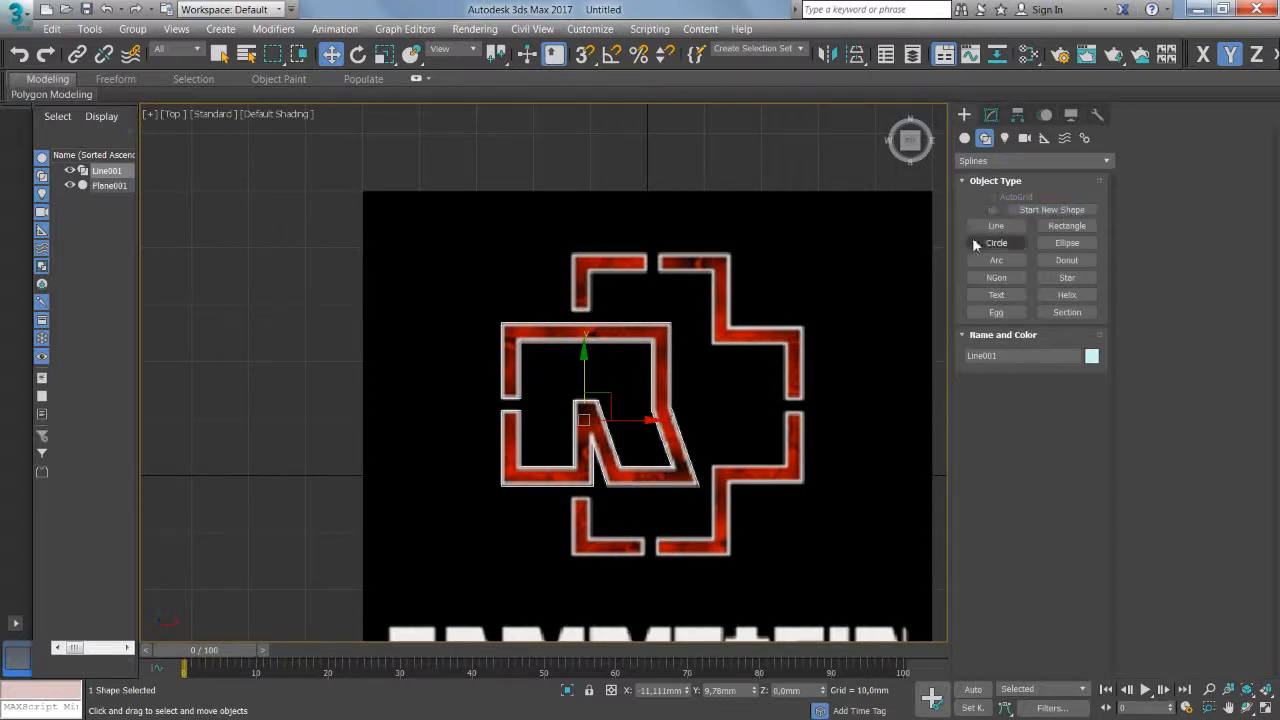
# Step: Trace the L-shaped bracket above the R with a six-corner line and close the spline
pyautogui.click(990, 227)
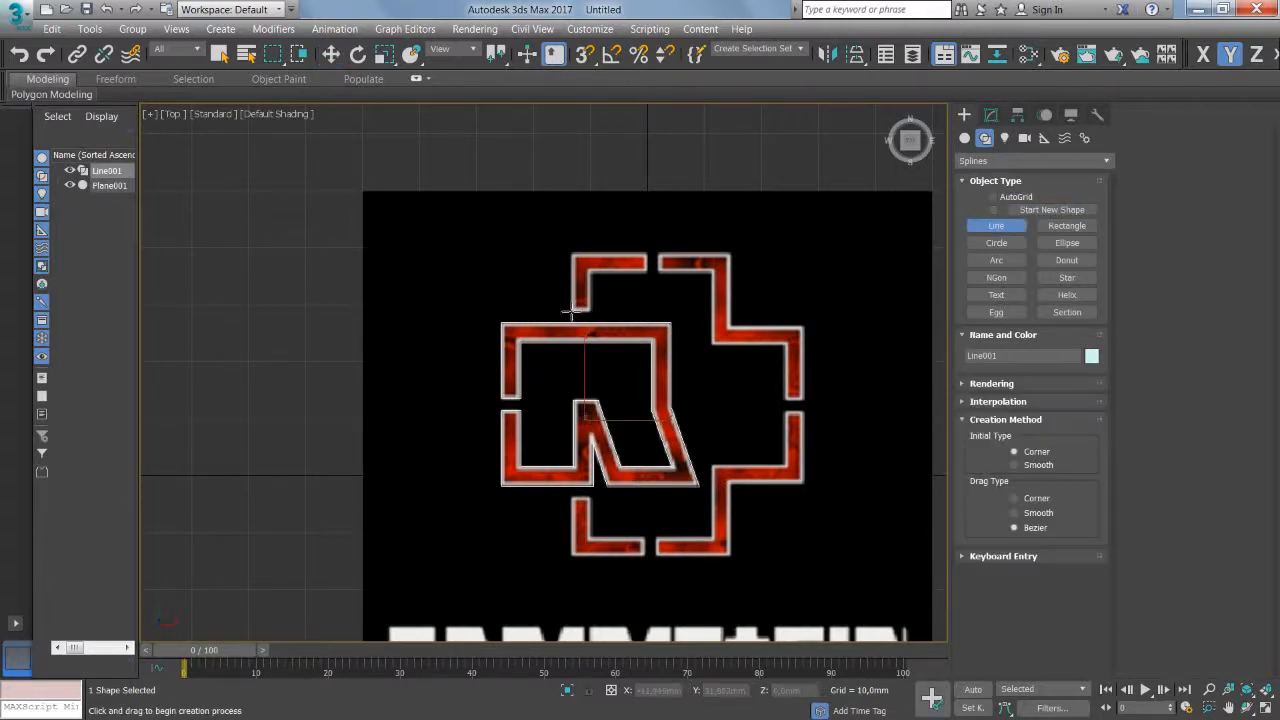
pyautogui.scroll(6, 570, 312)
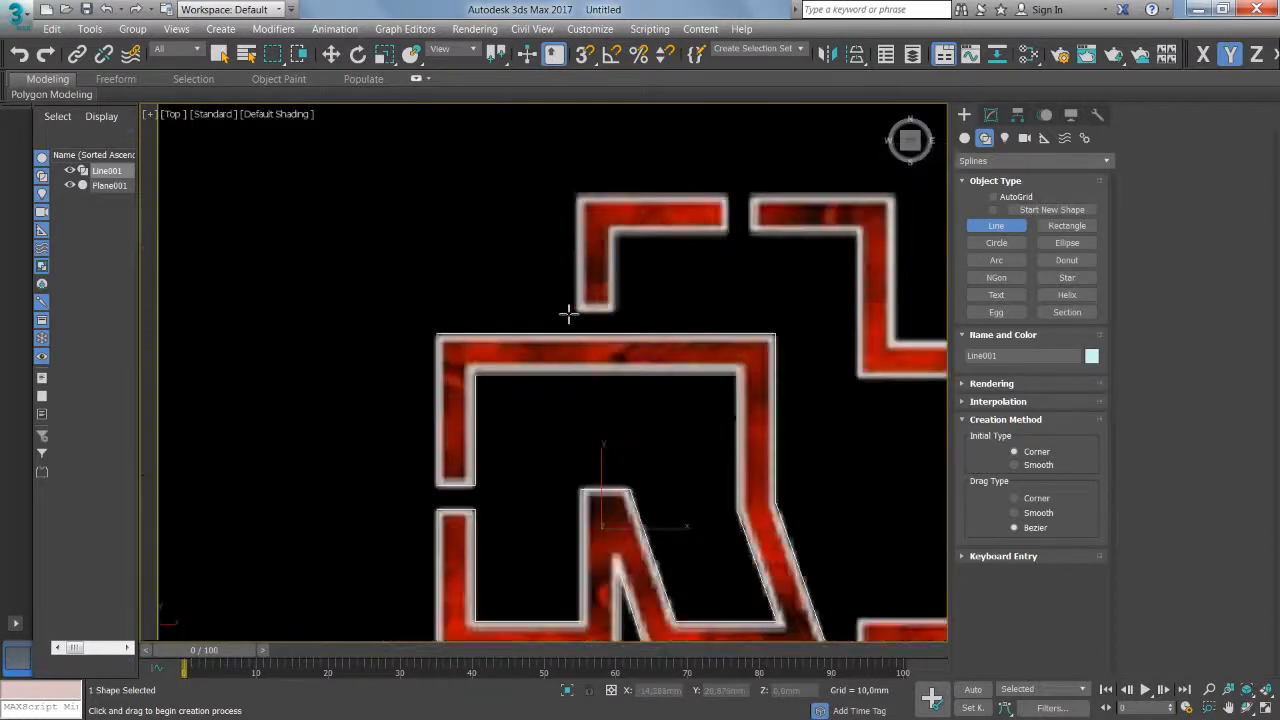
pyautogui.moveTo(655, 328); pyautogui.dragTo(591, 389)
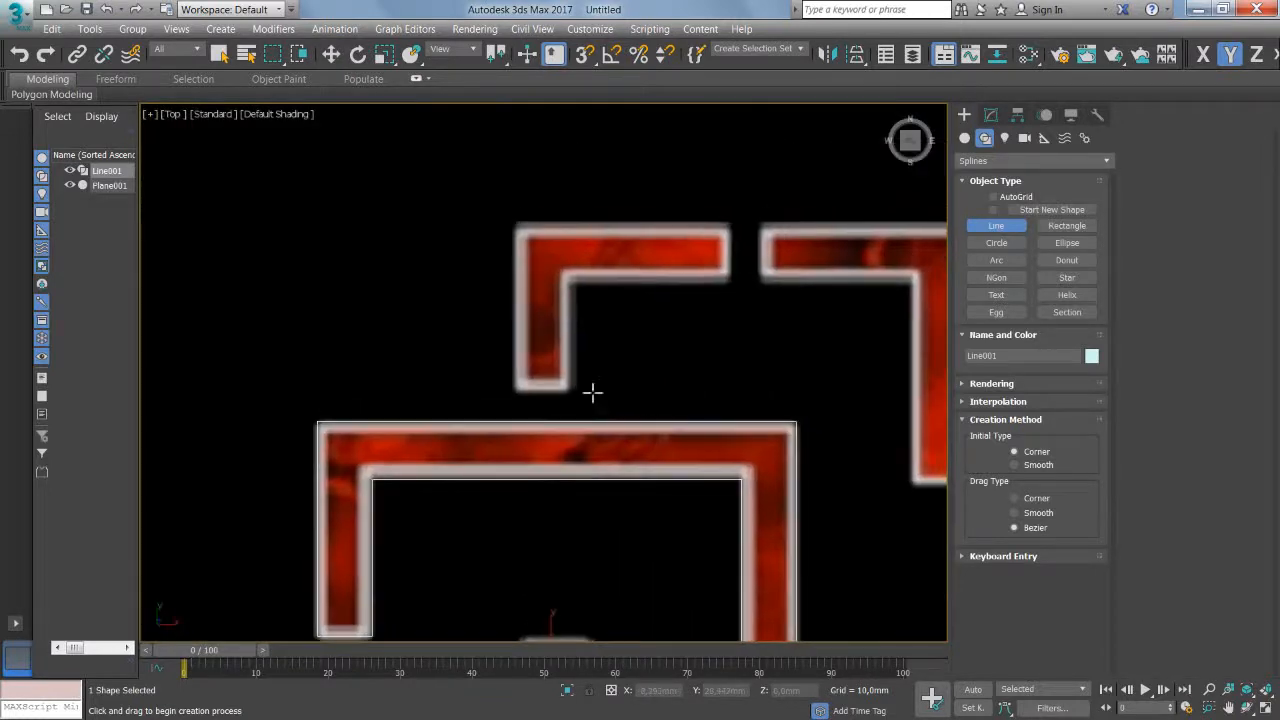
pyautogui.click(517, 391)
pyautogui.click(516, 226)
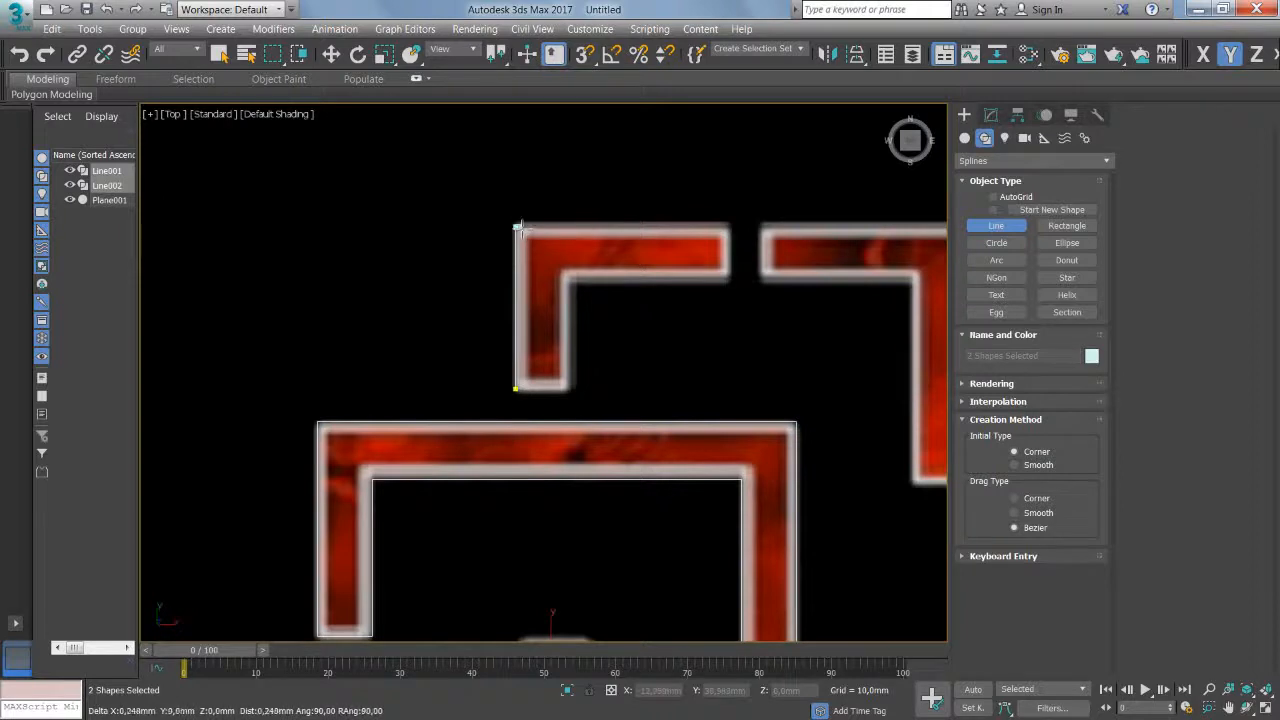
pyautogui.click(728, 226)
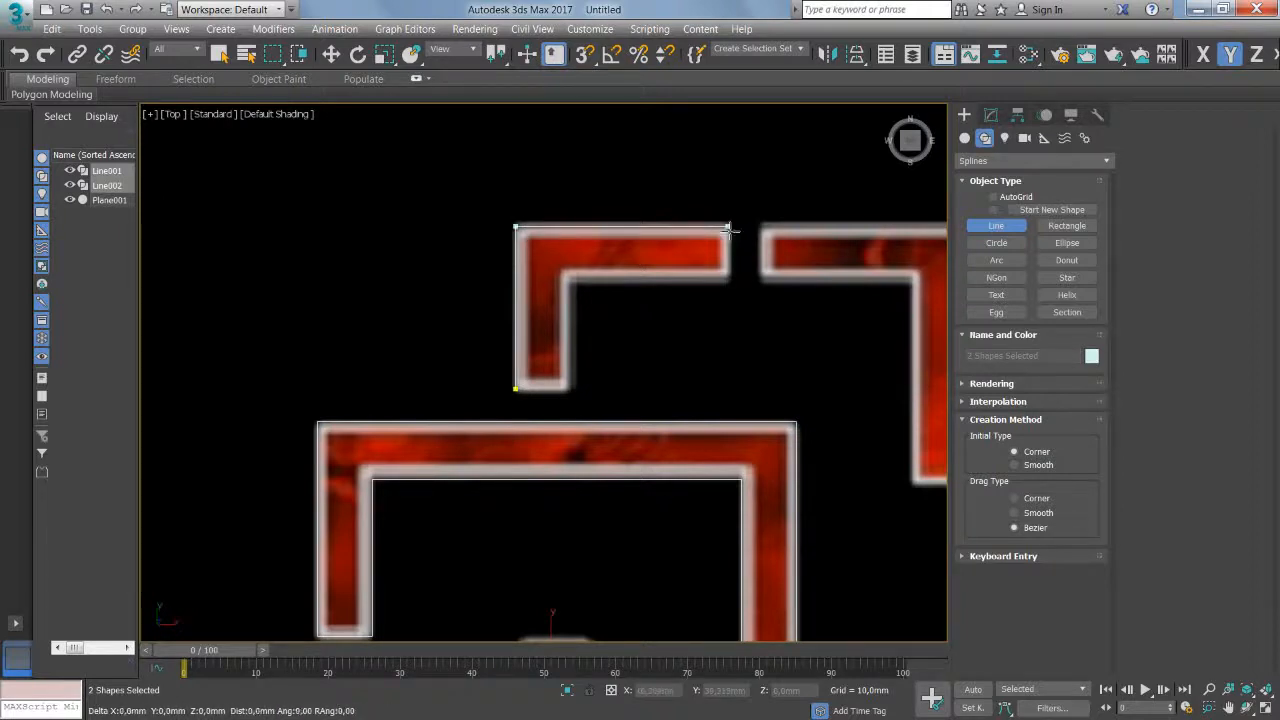
pyautogui.click(728, 280)
pyautogui.click(571, 281)
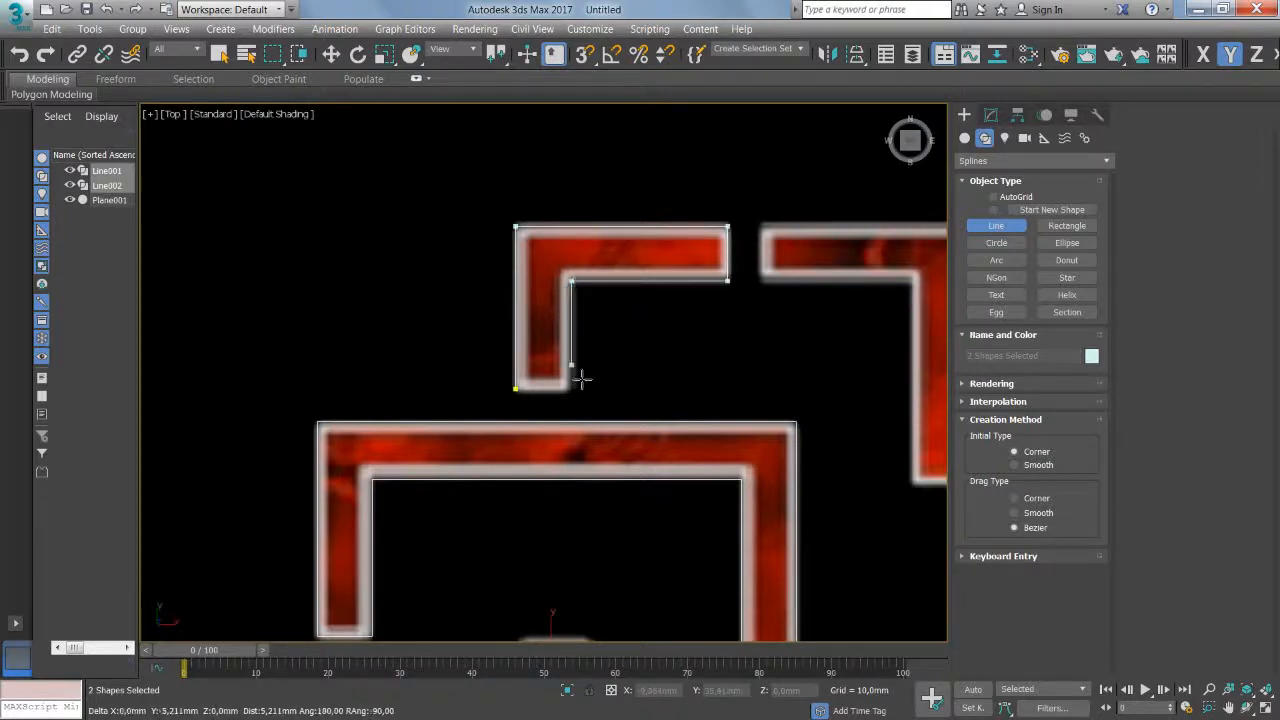
pyautogui.click(576, 390)
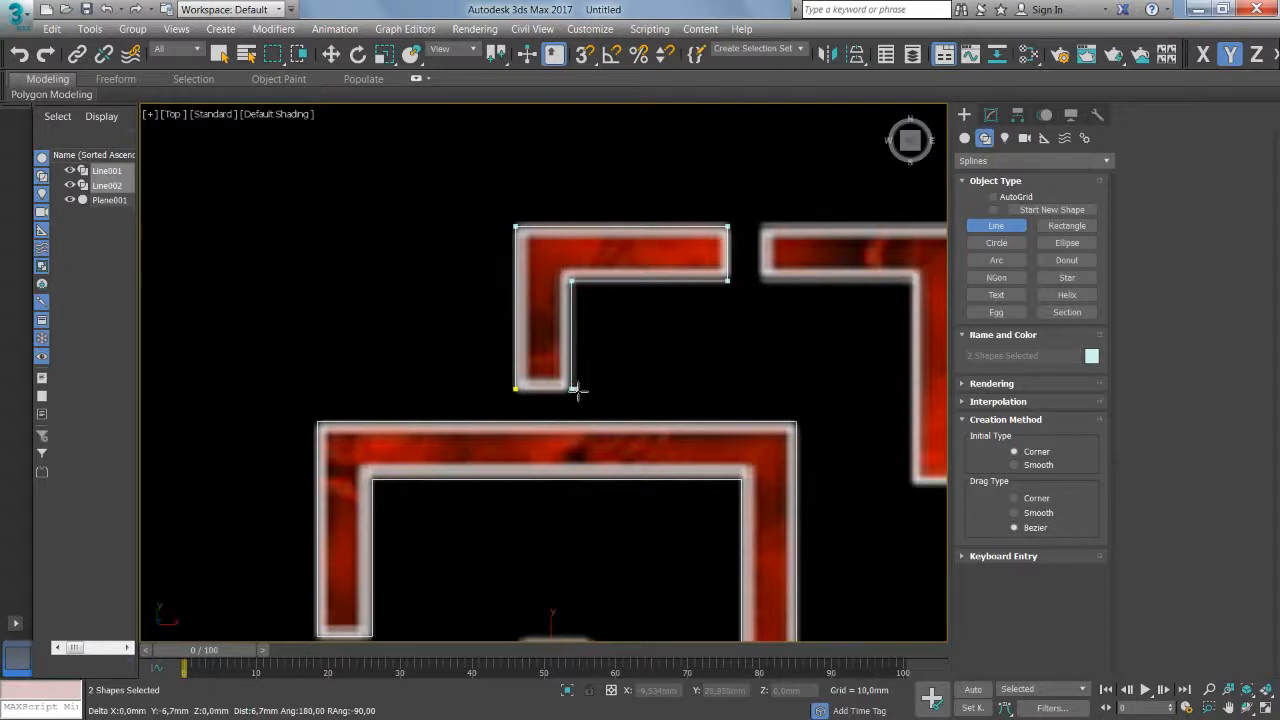
pyautogui.click(516, 389)
pyautogui.click(618, 423)
# Step: Trace the cross's upper-right stepped segment from its end at the top gap along the outer edge to the far right corner
pyautogui.moveTo(751, 371); pyautogui.dragTo(411, 398)
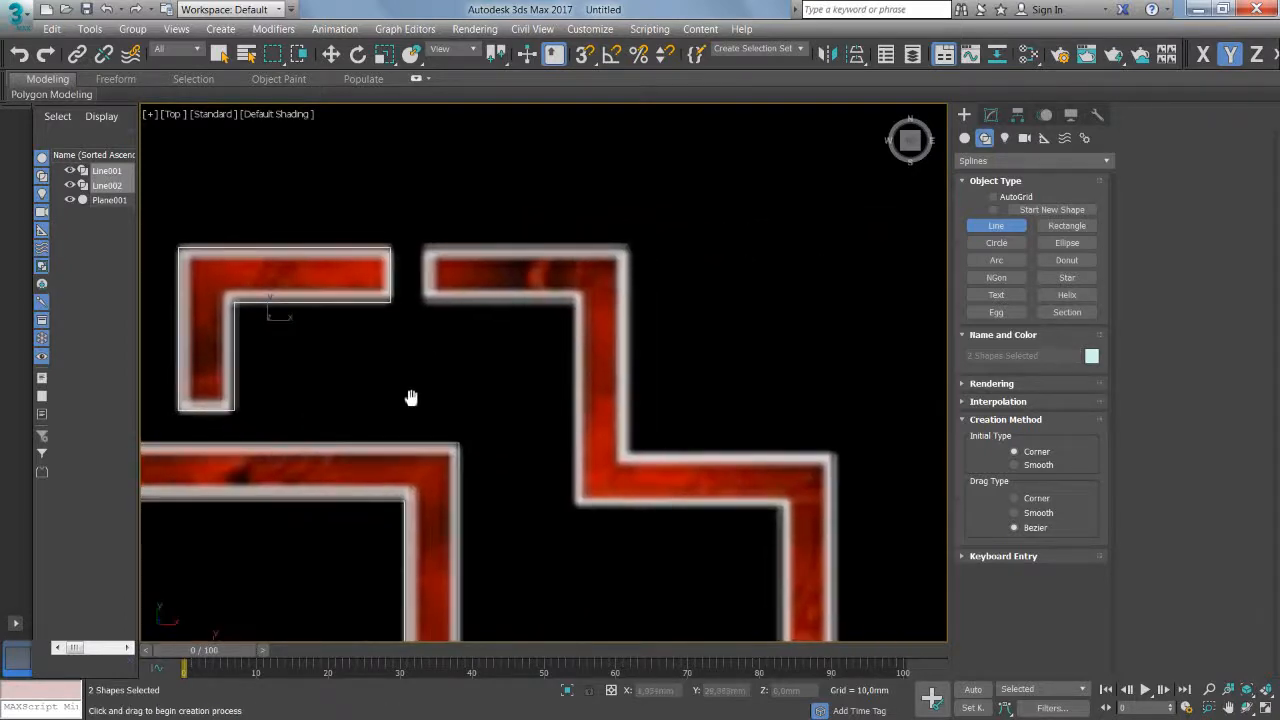
pyautogui.click(423, 299)
pyautogui.click(422, 247)
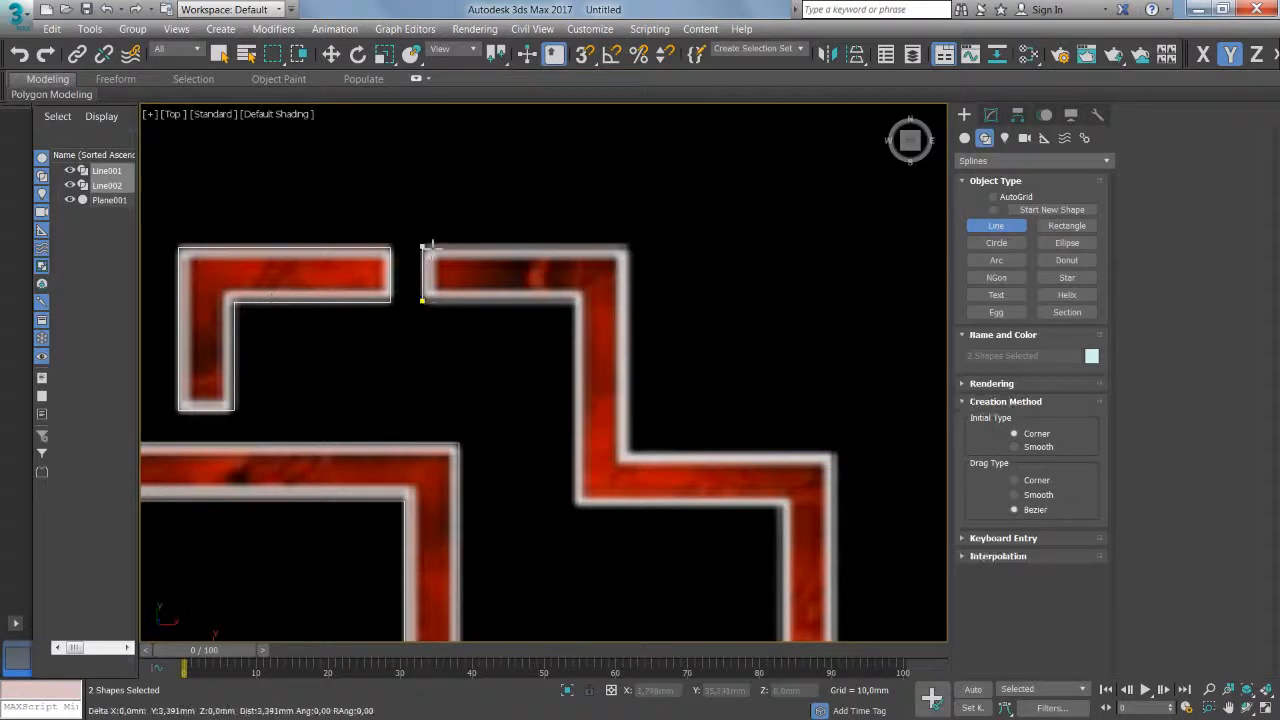
pyautogui.click(627, 247)
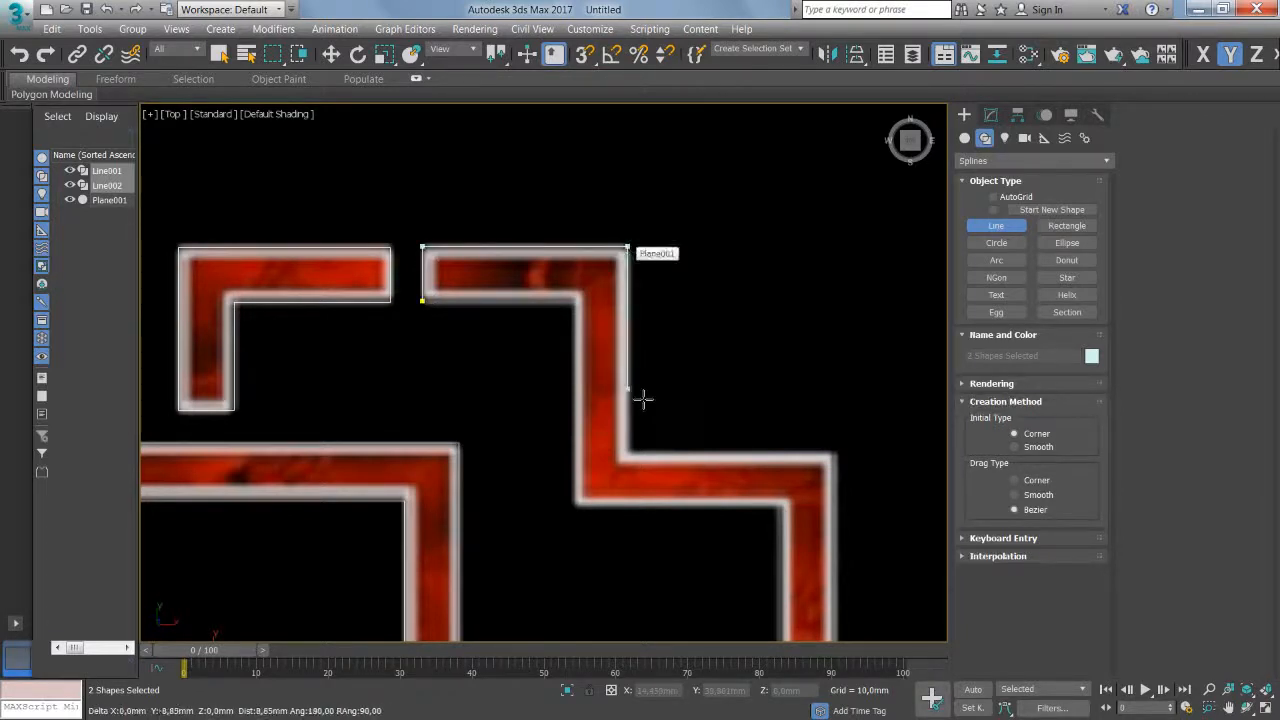
pyautogui.click(628, 453)
pyautogui.click(834, 453)
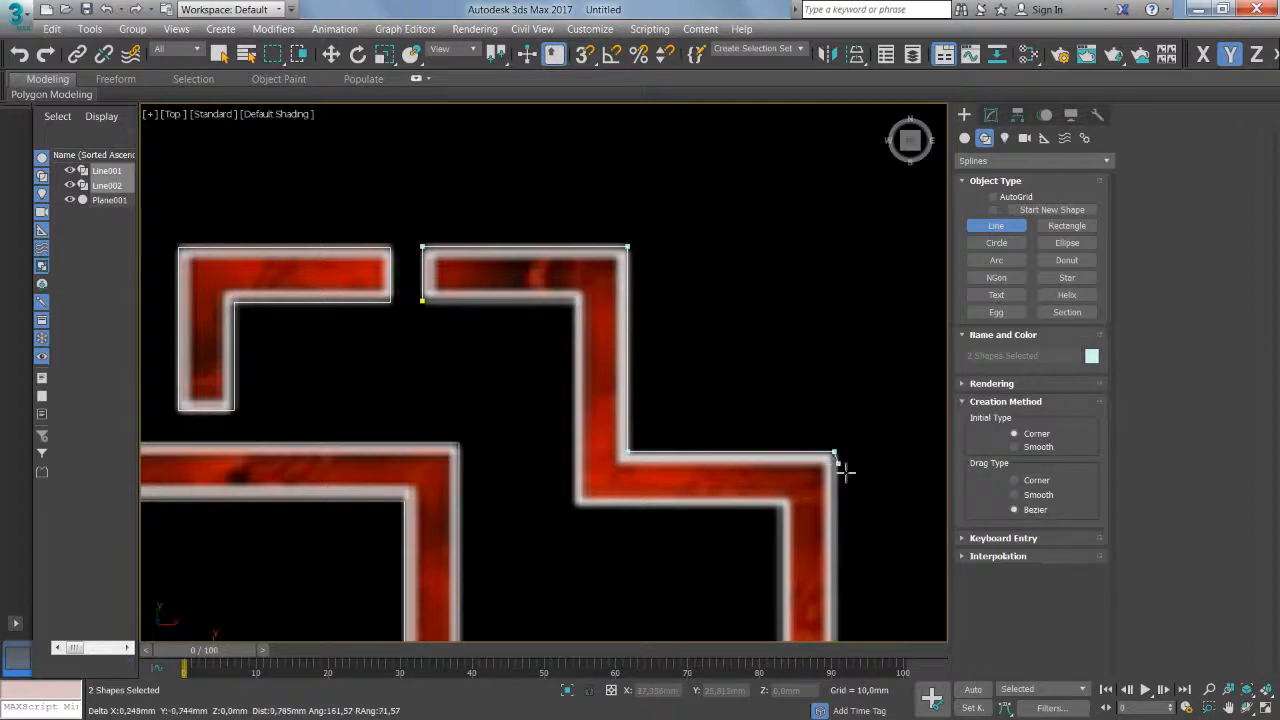
# Step: Continue down to the right-hand gap and back along the segment's inner edge to the starting point, and close the spline
pyautogui.scroll(-3, 845, 470)
pyautogui.scroll(-1, 820, 505)
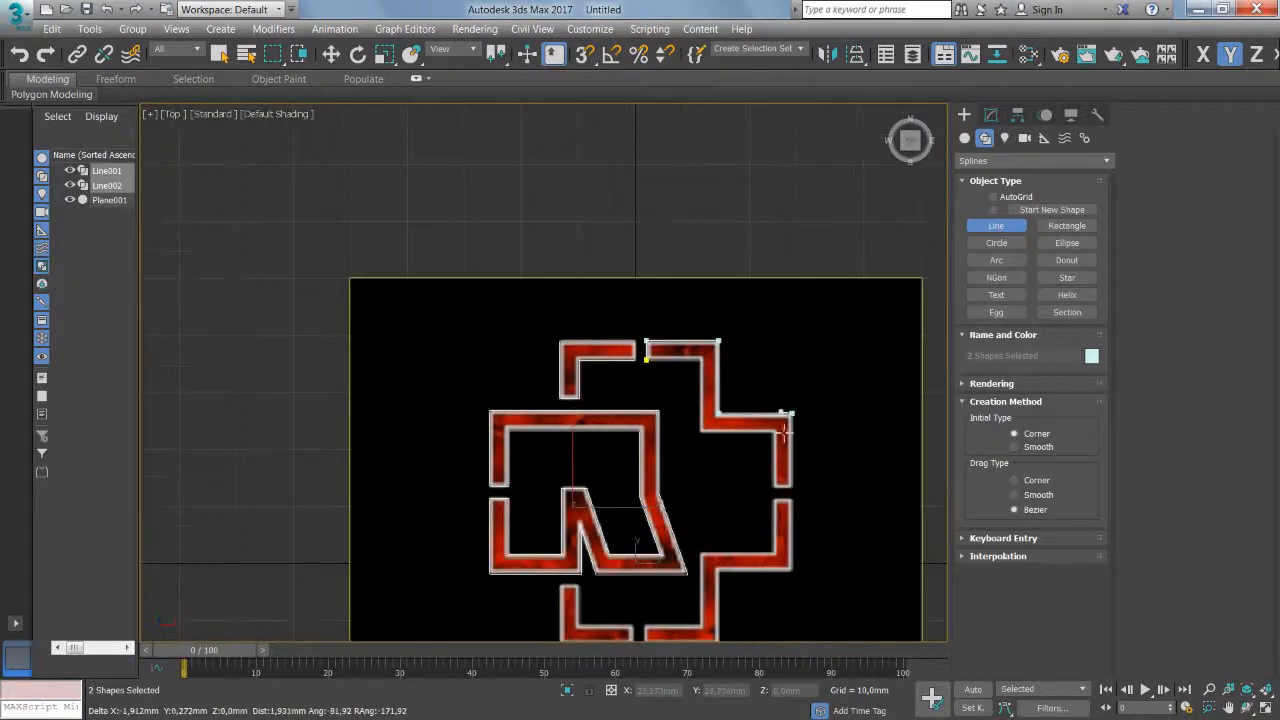
pyautogui.click(791, 488)
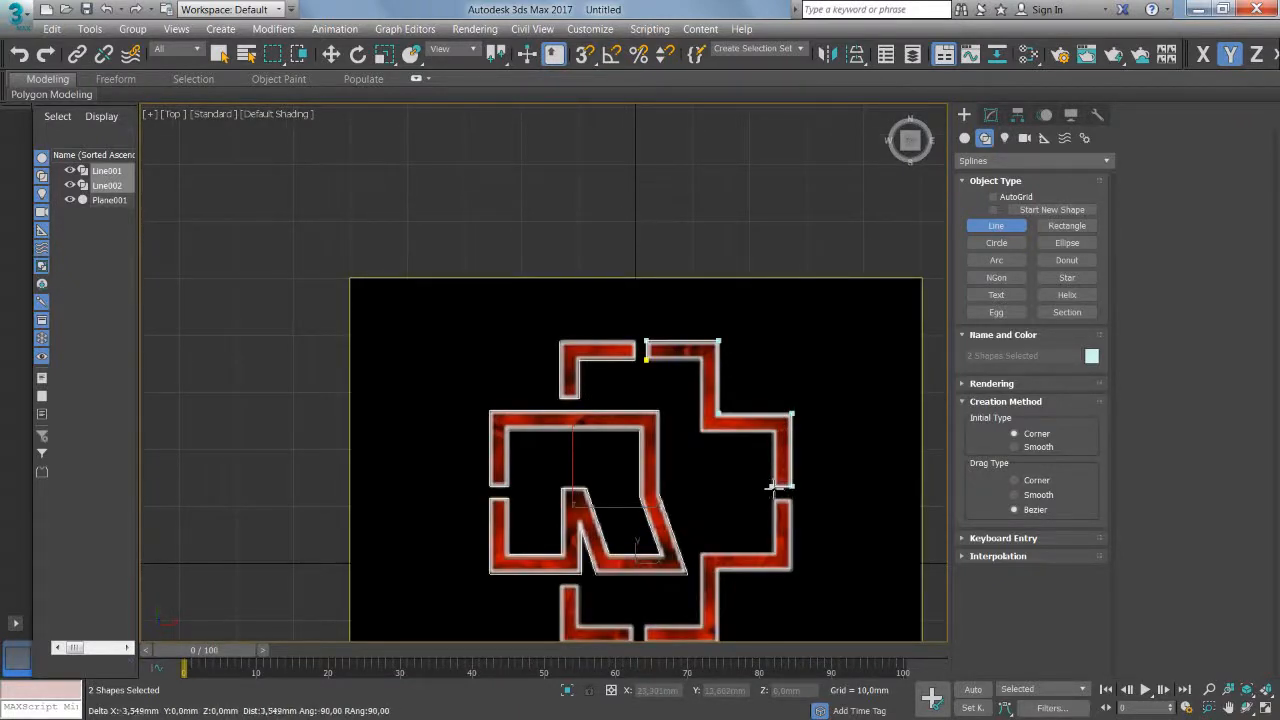
pyautogui.click(775, 487)
pyautogui.click(775, 433)
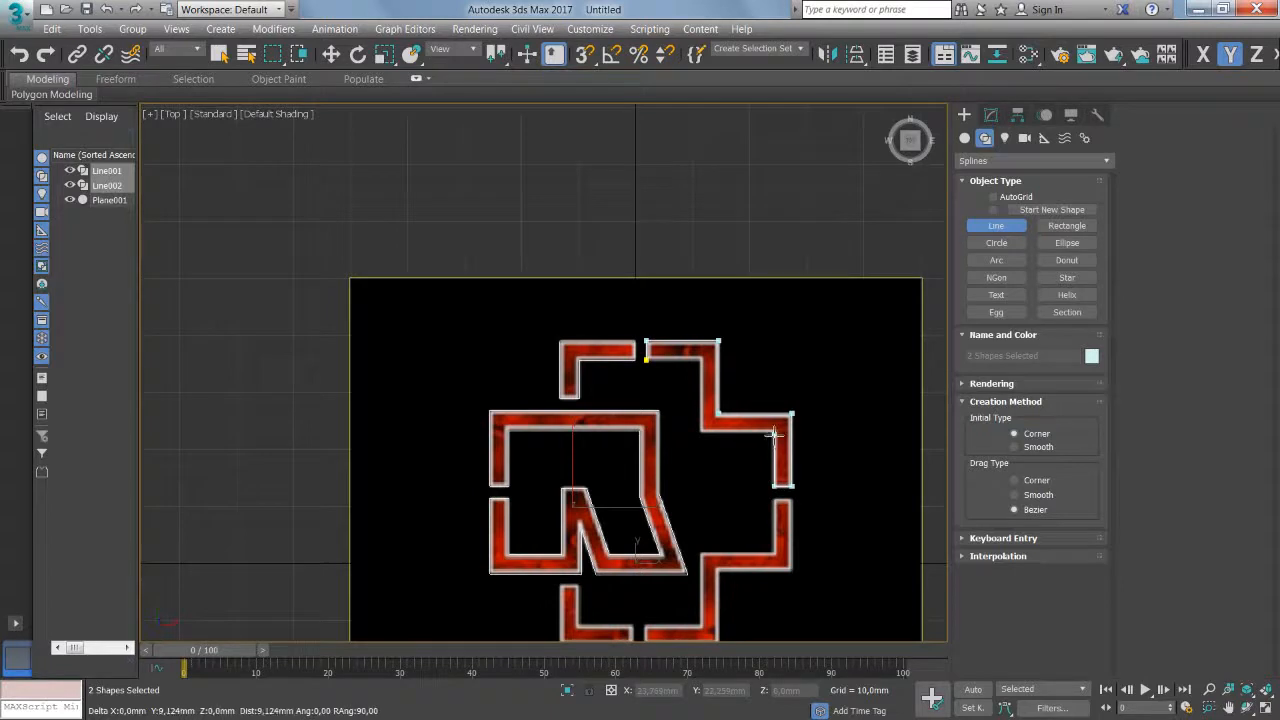
pyautogui.click(701, 433)
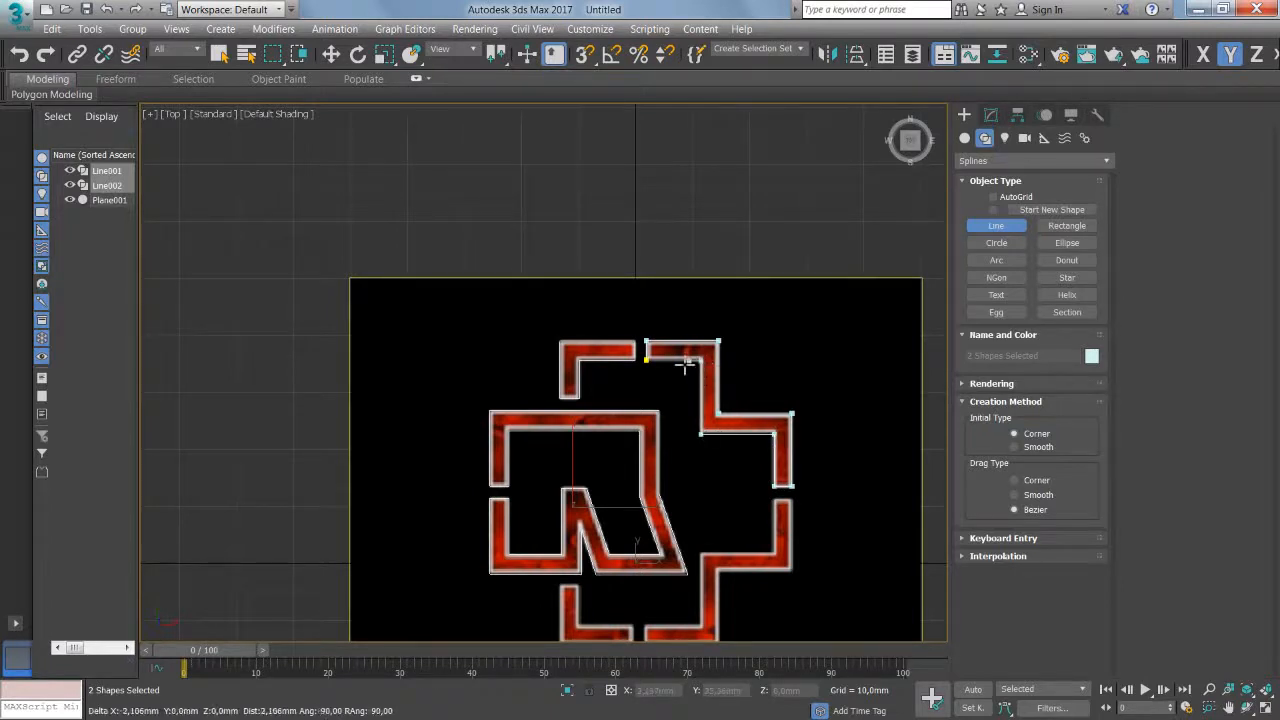
pyautogui.click(647, 358)
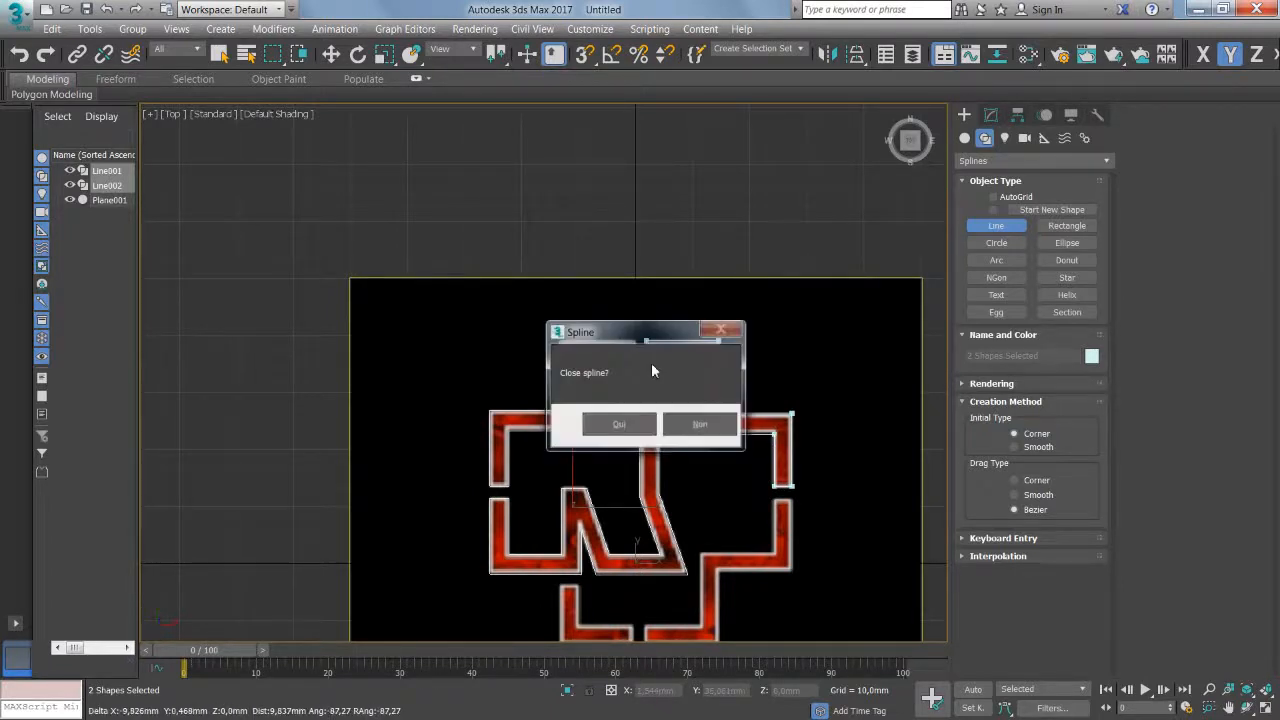
pyautogui.click(619, 424)
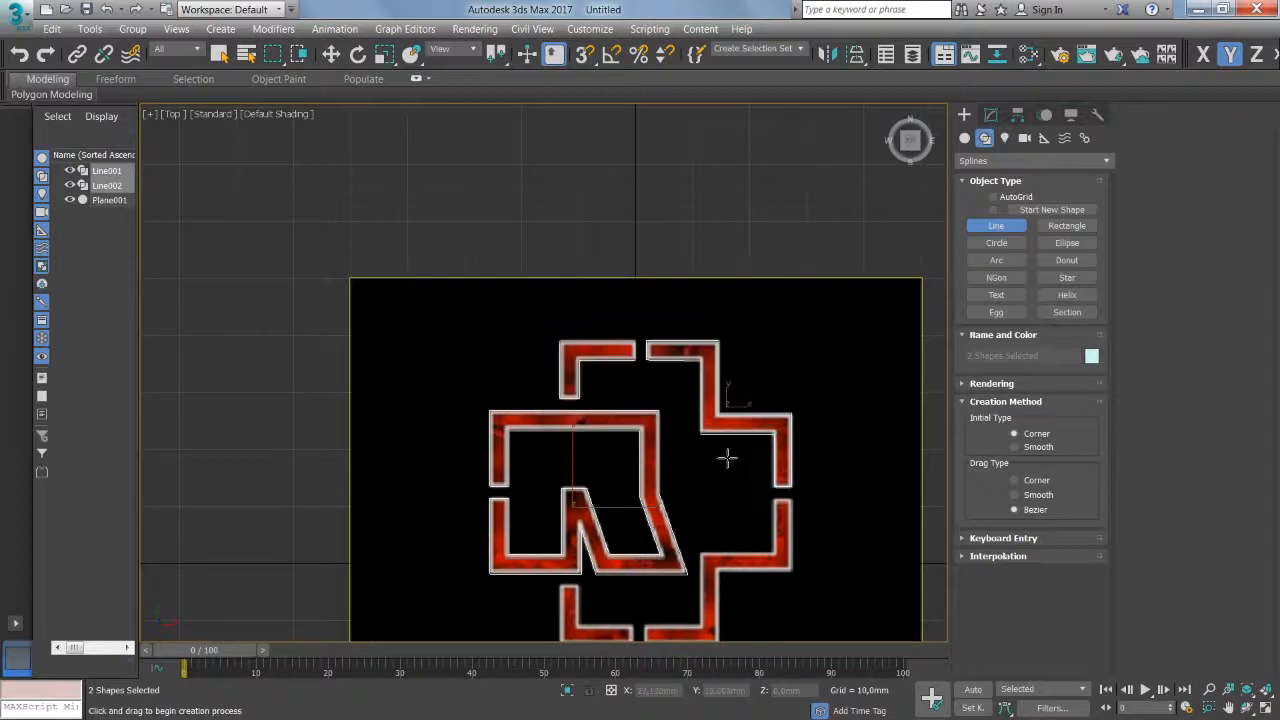
# Step: Trace the cross's lower-right stepped segment from the right-hand gap to the bottom gap and back along its inner edge, and close the spline
pyautogui.click(776, 499)
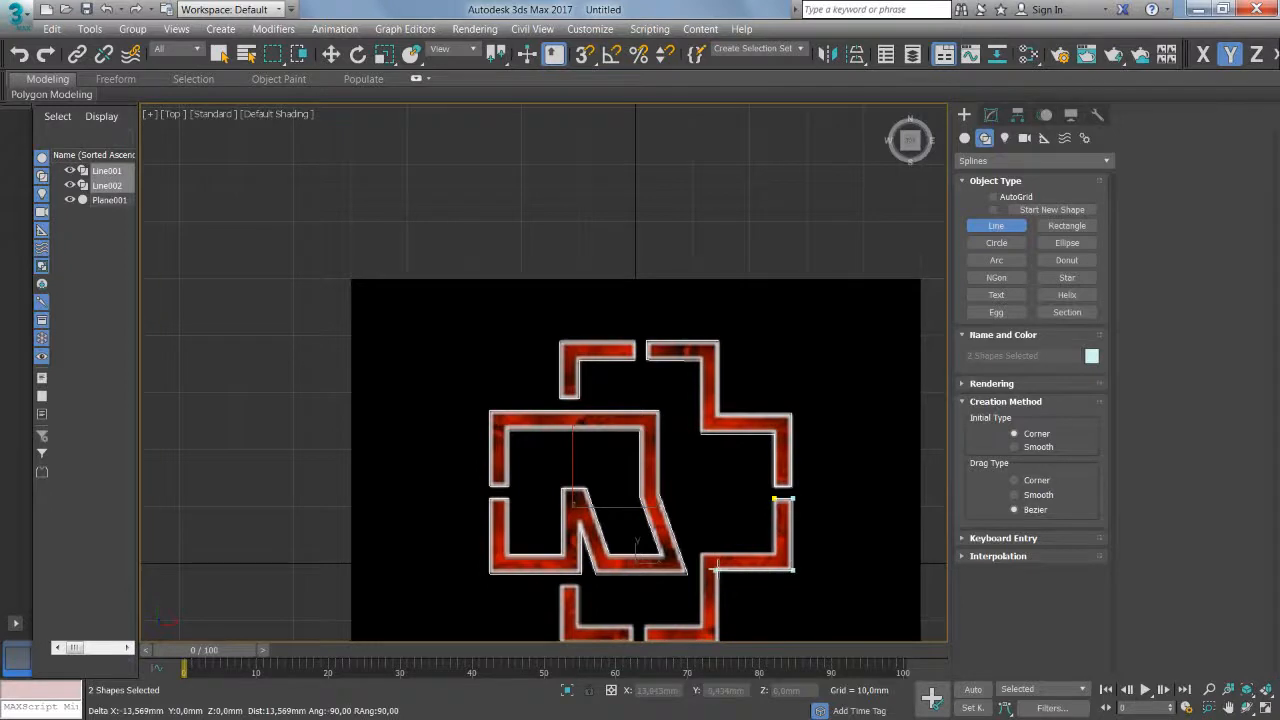
pyautogui.click(718, 570)
pyautogui.moveTo(731, 583); pyautogui.dragTo(717, 450)
pyautogui.click(703, 507)
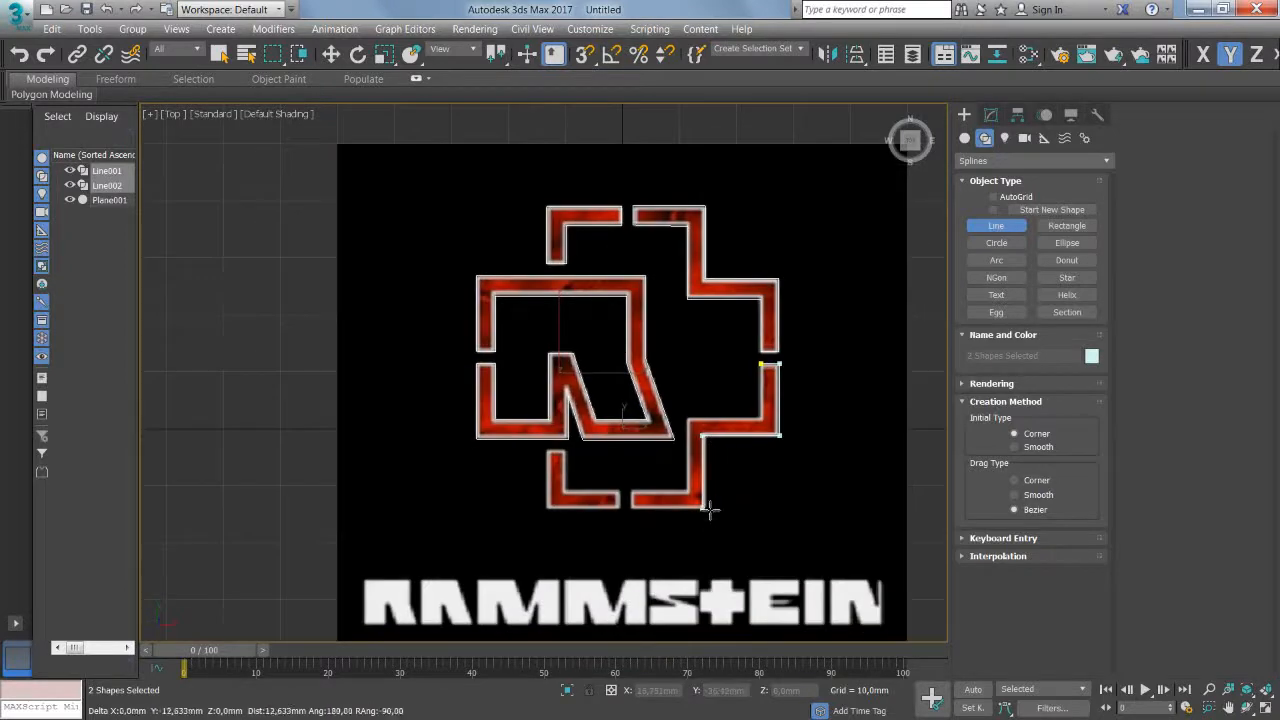
pyautogui.click(631, 507)
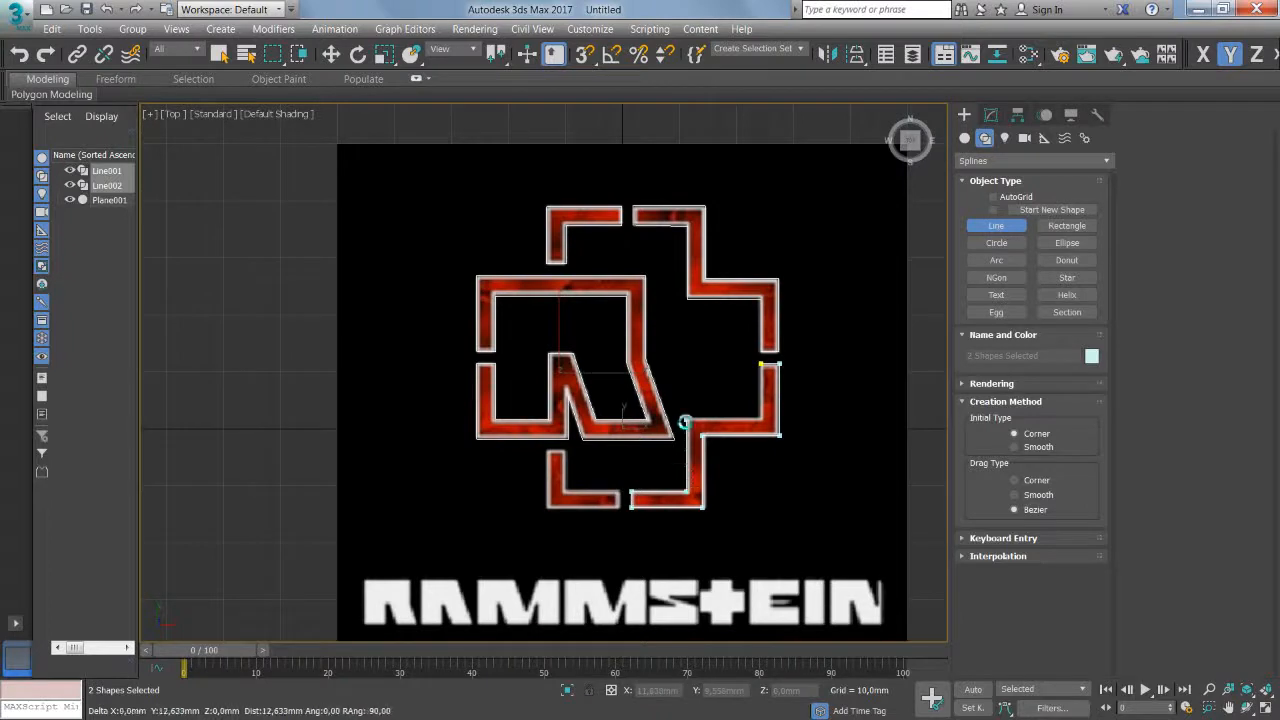
pyautogui.click(688, 419)
pyautogui.click(762, 424)
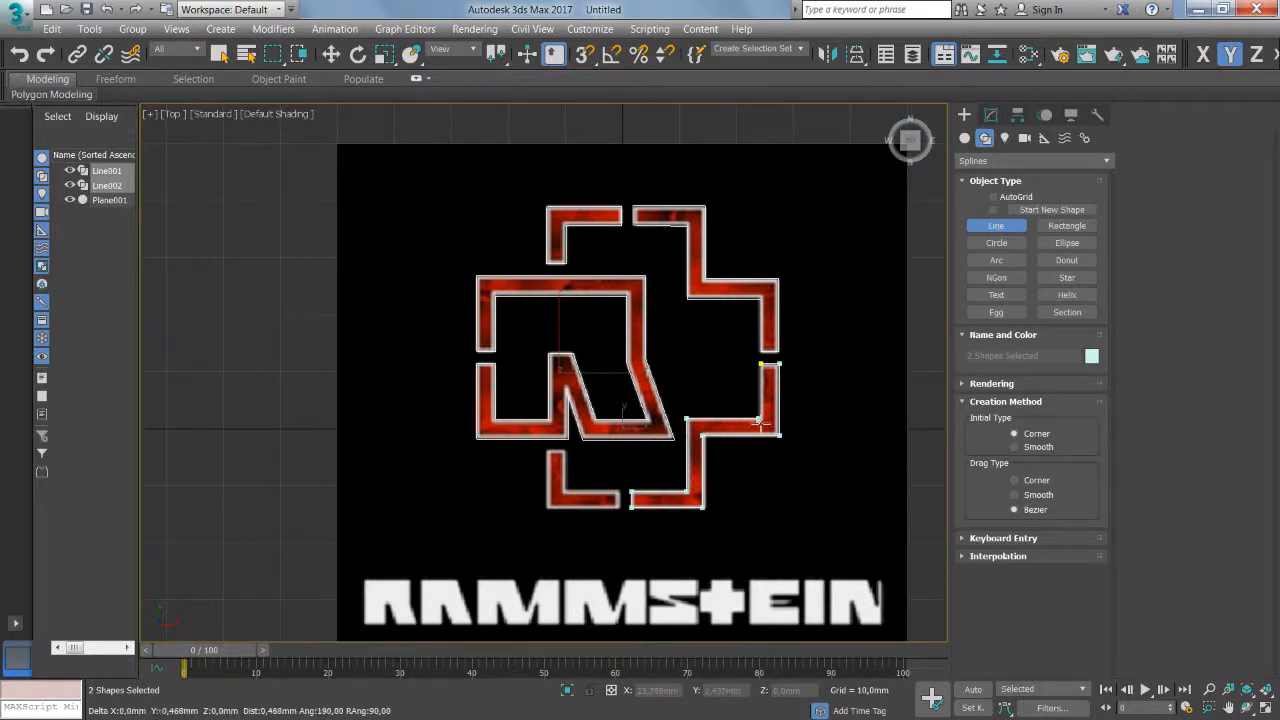
pyautogui.click(764, 365)
pyautogui.click(648, 428)
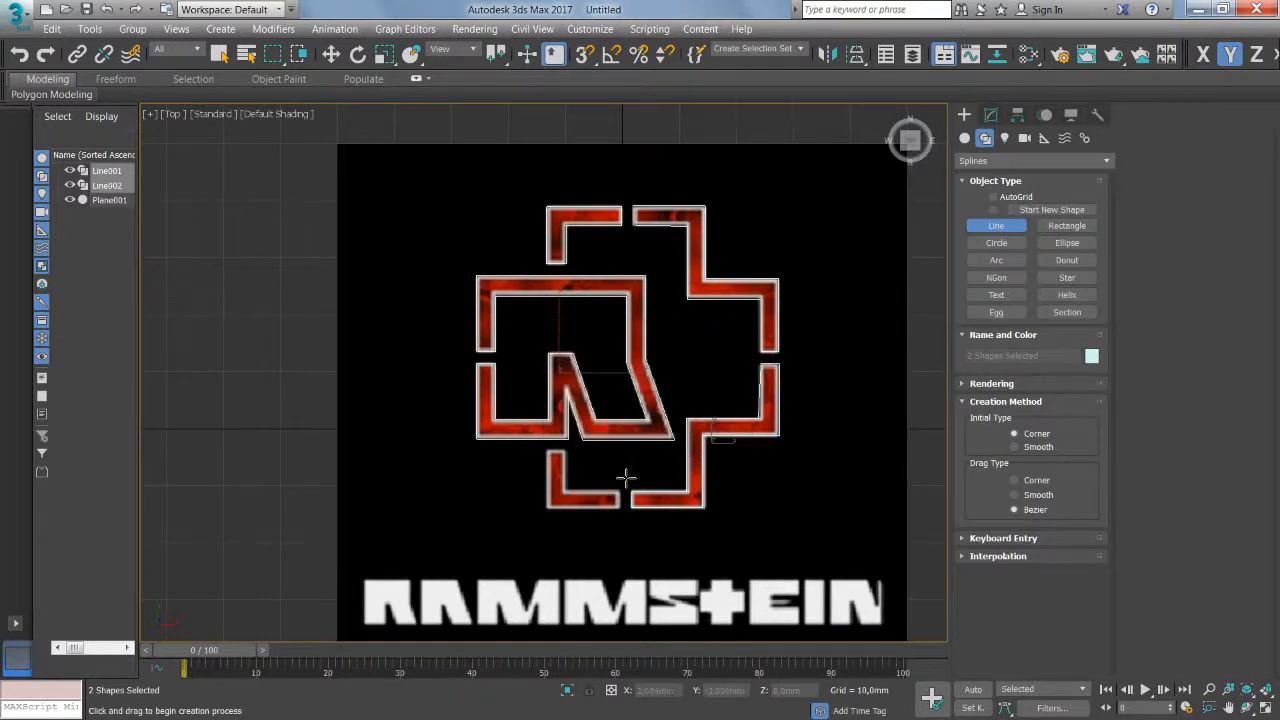
# Step: Trace the L-shaped bracket below the R with a six-corner line, close the spline and finish line creation
pyautogui.click(620, 492)
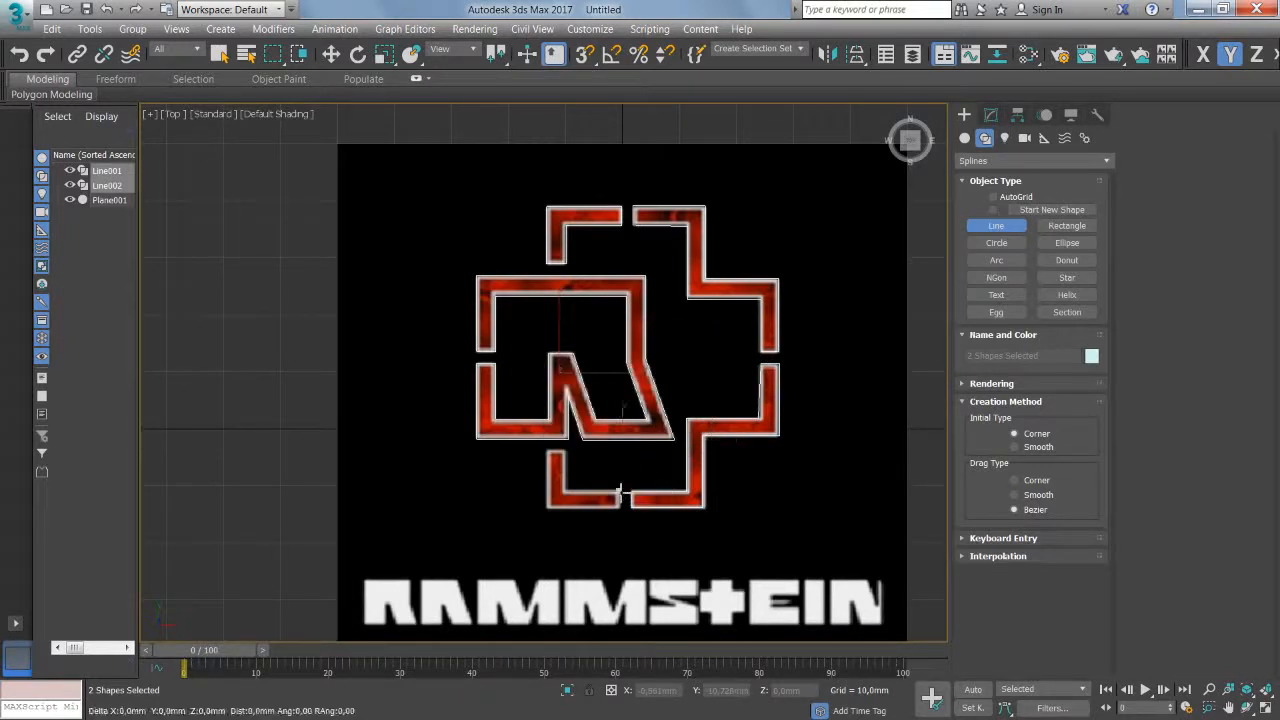
pyautogui.click(567, 480)
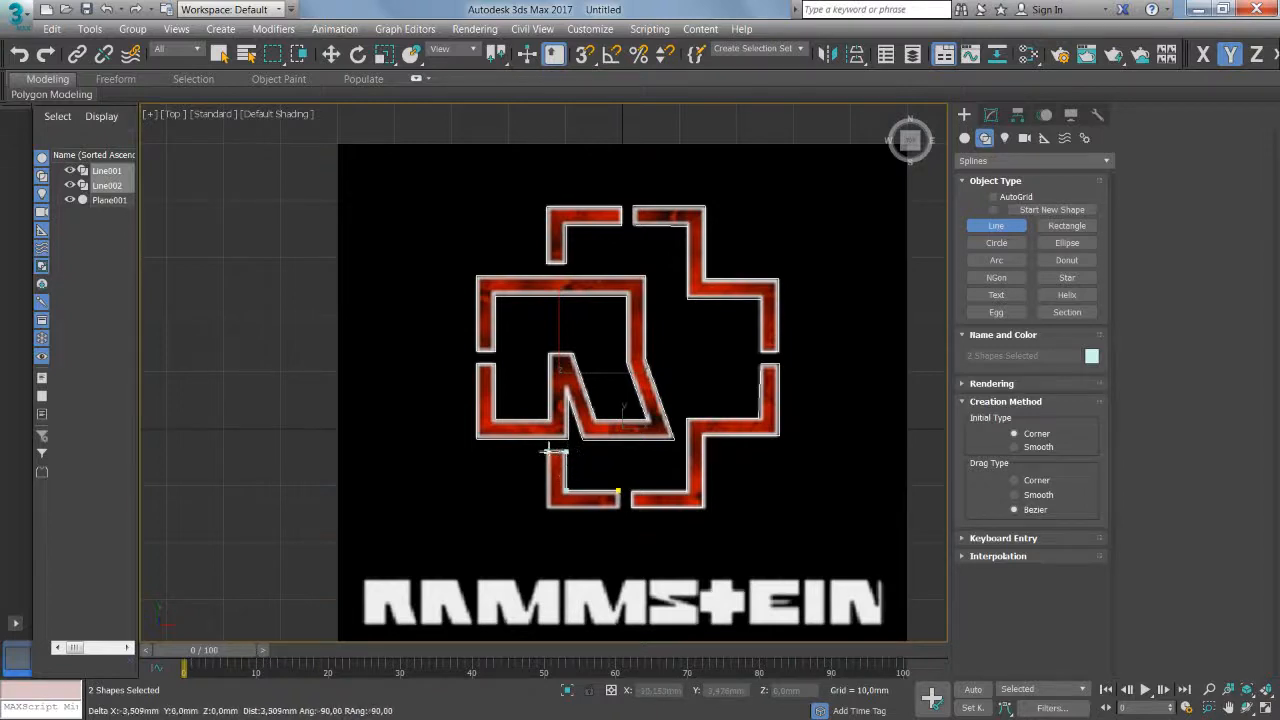
pyautogui.click(547, 452)
pyautogui.click(551, 506)
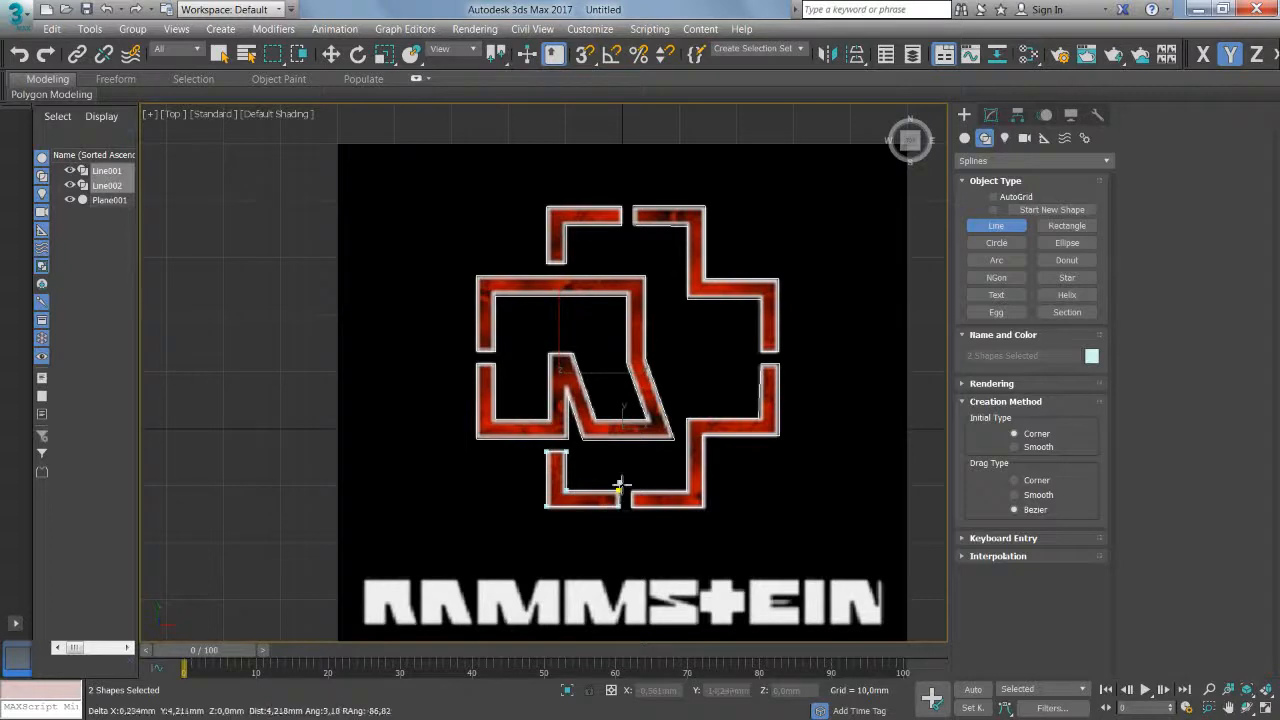
pyautogui.click(618, 491)
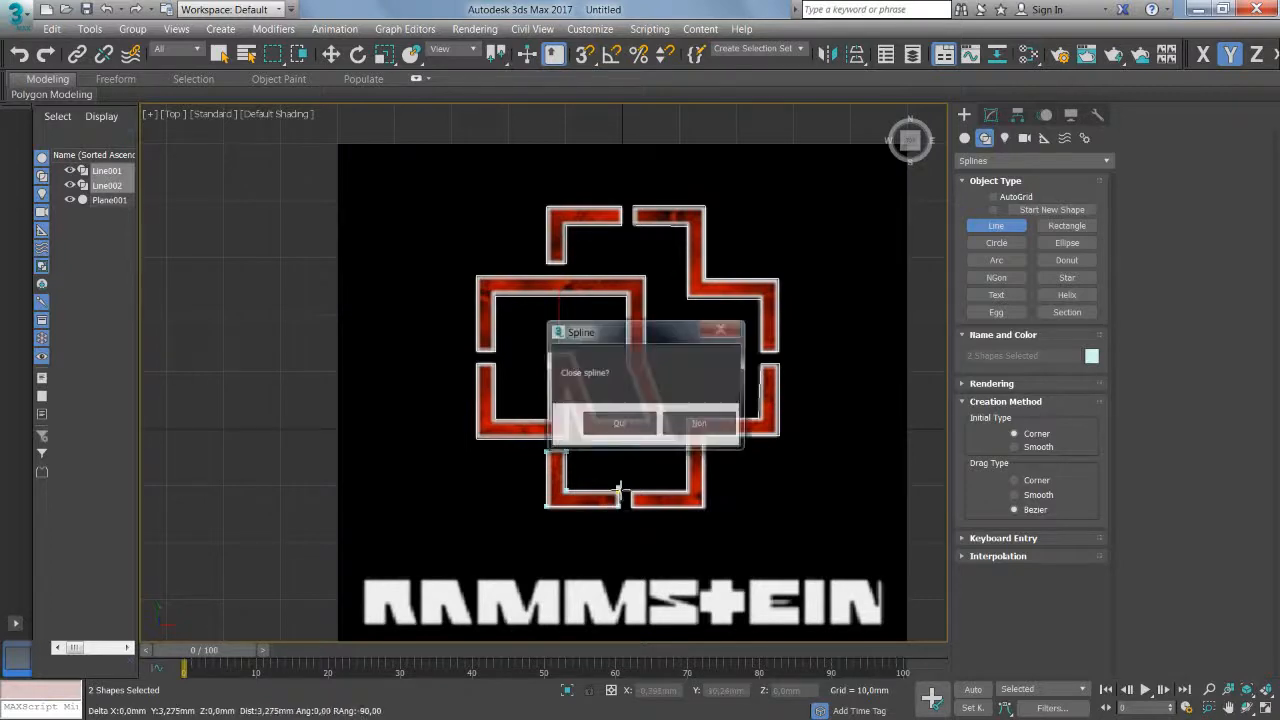
pyautogui.click(620, 424)
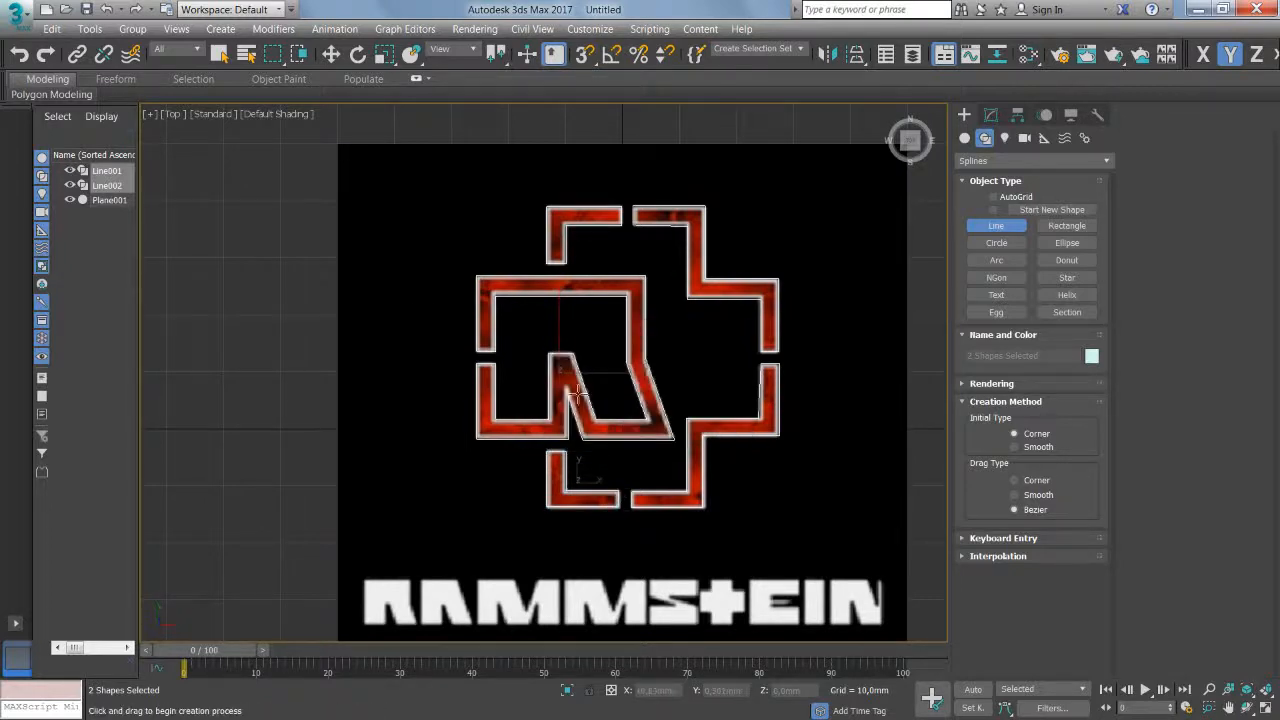
pyautogui.rightClick(451, 281)
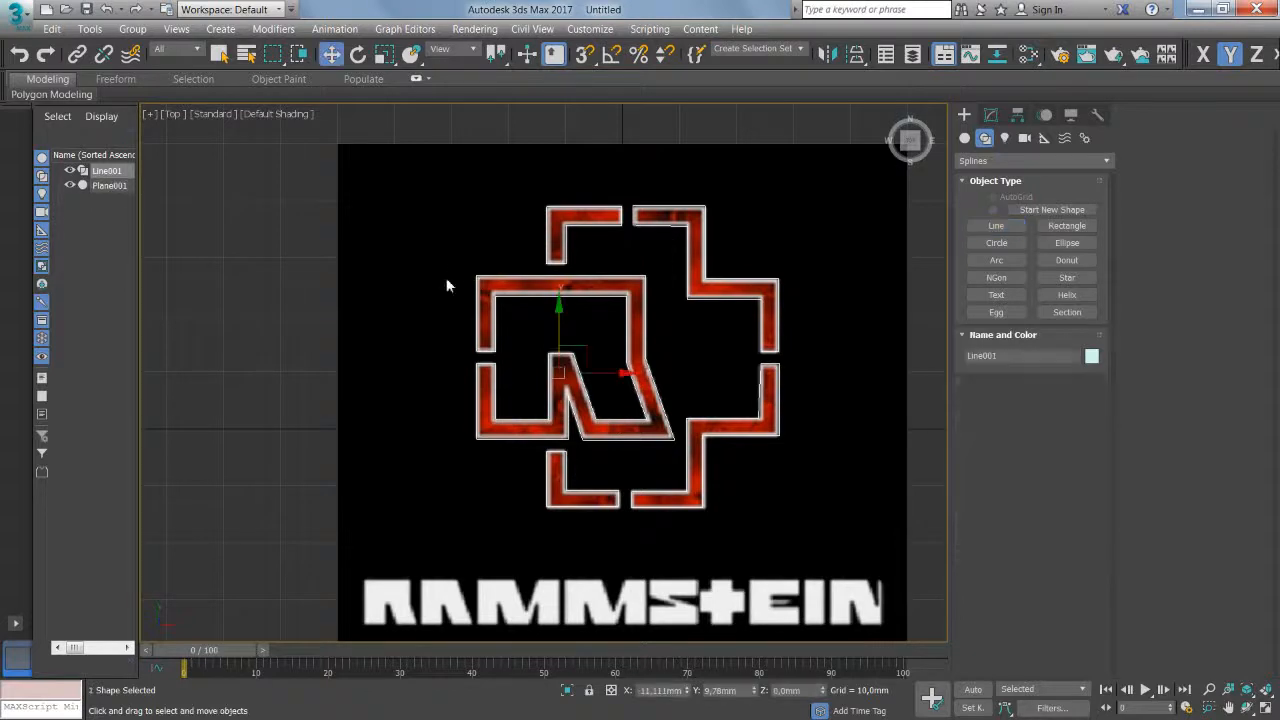
# Step: Hide the reference plane and open the traced logo spline for editing at vertex level
pyautogui.click(71, 185)
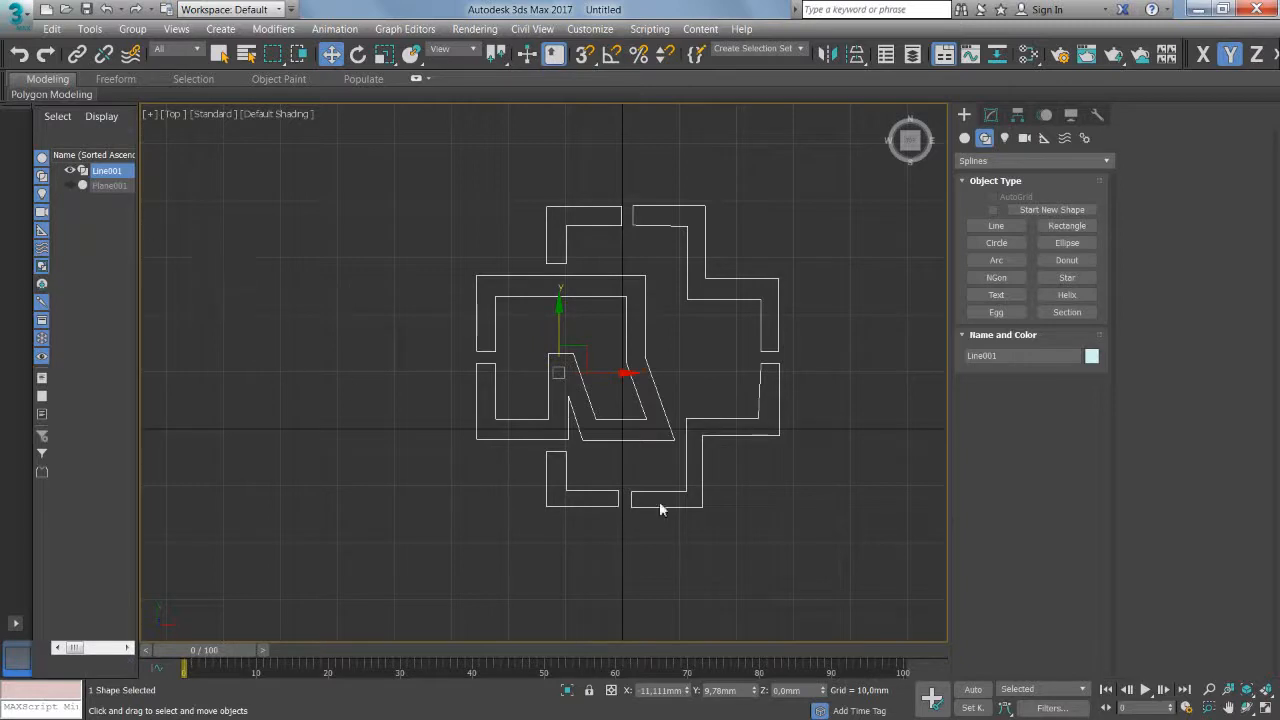
pyautogui.scroll(5, 571, 520)
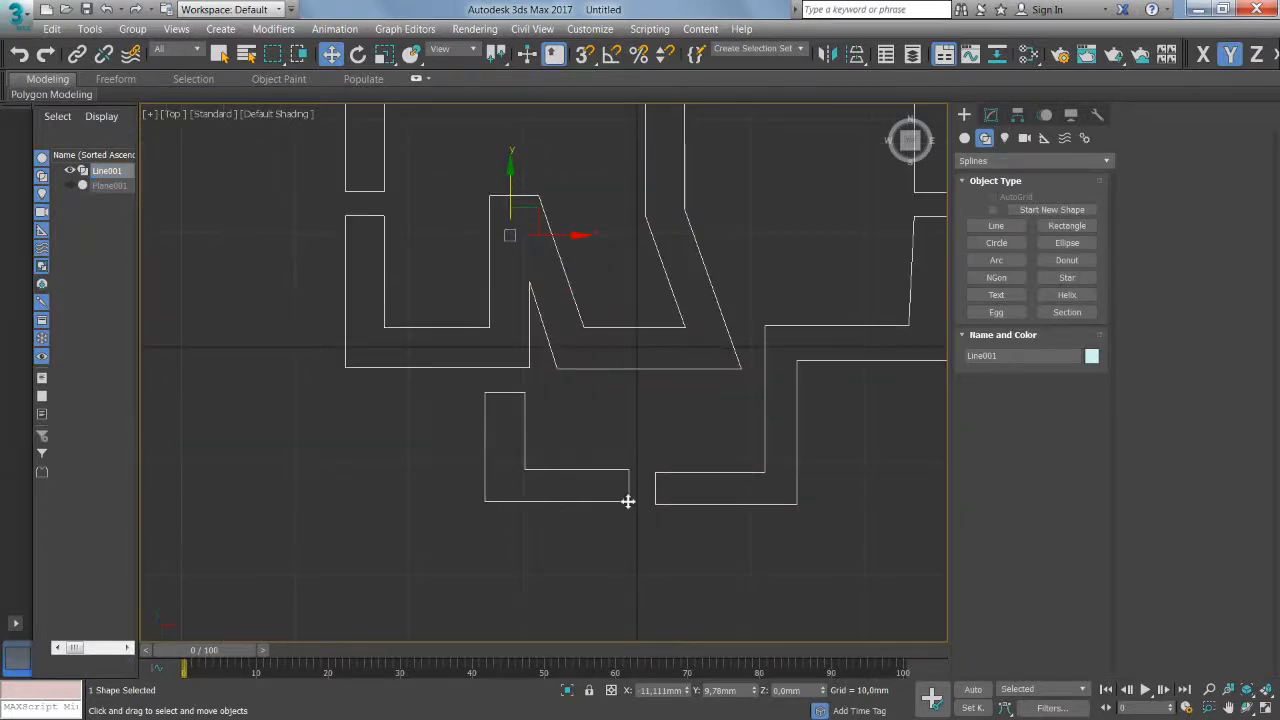
pyautogui.click(992, 115)
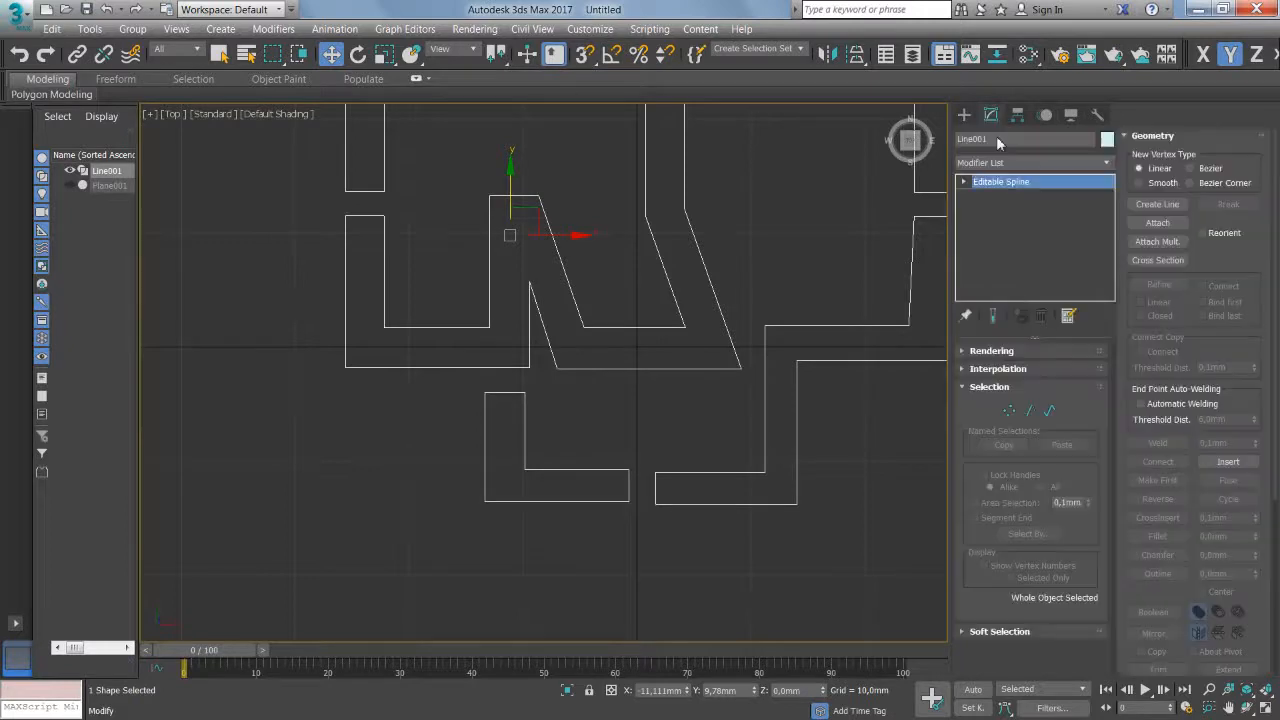
pyautogui.click(1007, 412)
# Step: Examine the coordinates of the facing corner vertices at the bottom gap and of the slanted inner edge below the right-hand gap
pyautogui.click(628, 502)
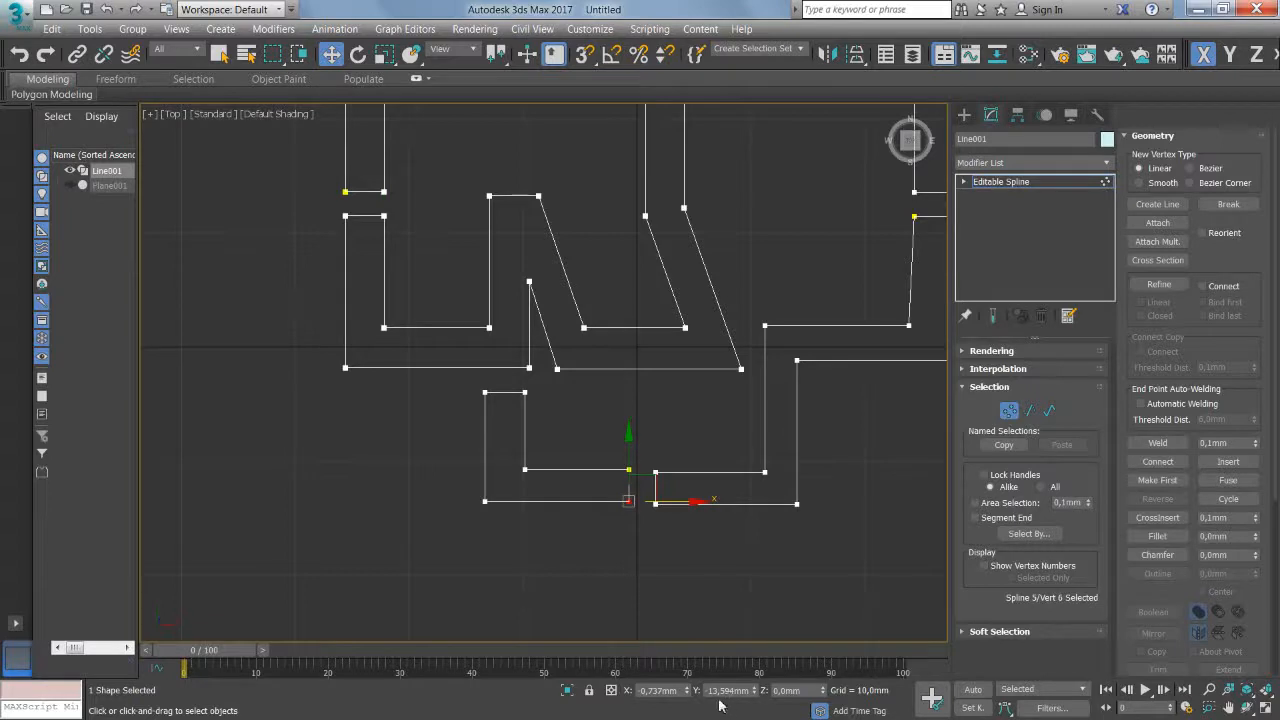
pyautogui.click(655, 503)
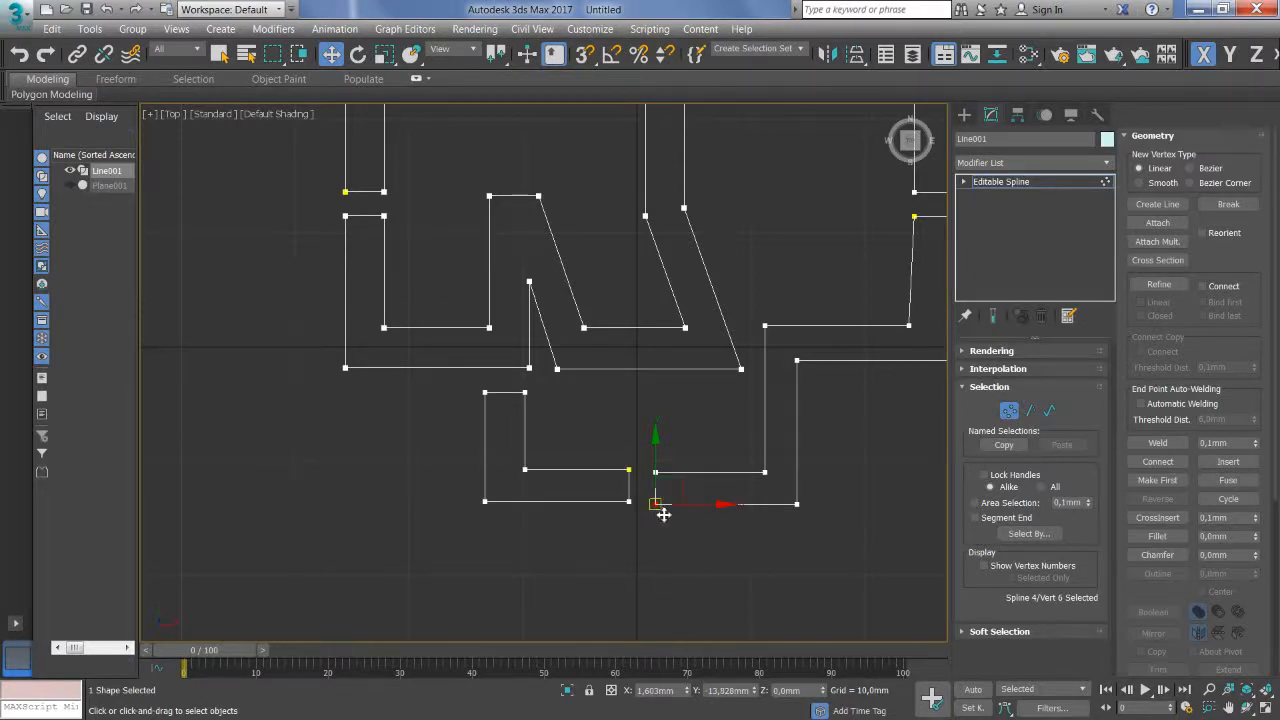
pyautogui.scroll(-3, 658, 512)
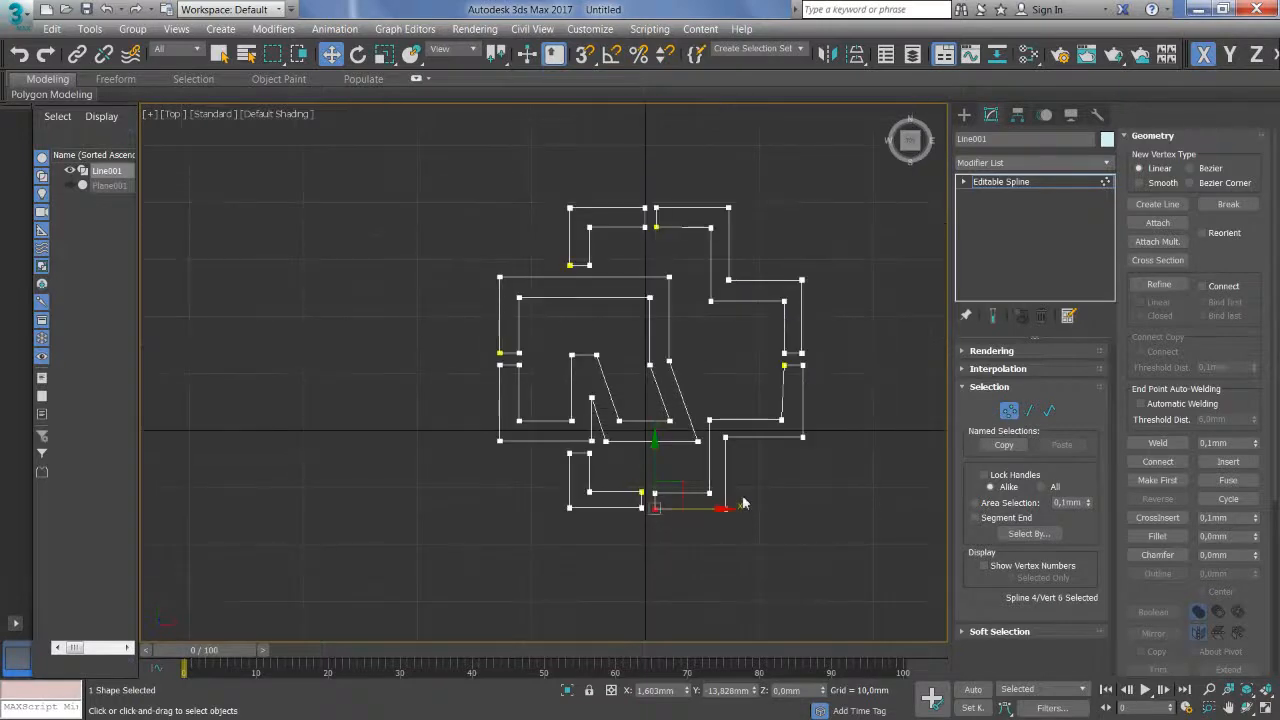
pyautogui.moveTo(743, 503); pyautogui.dragTo(719, 554)
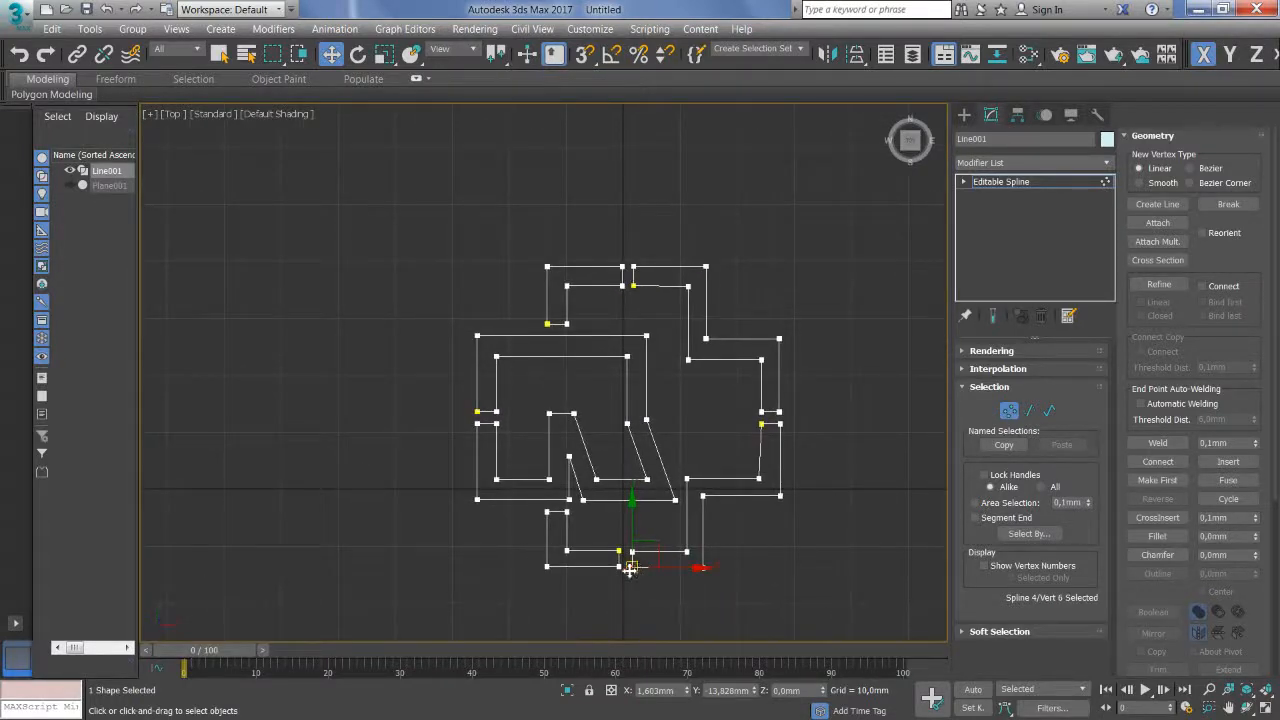
pyautogui.click(760, 478)
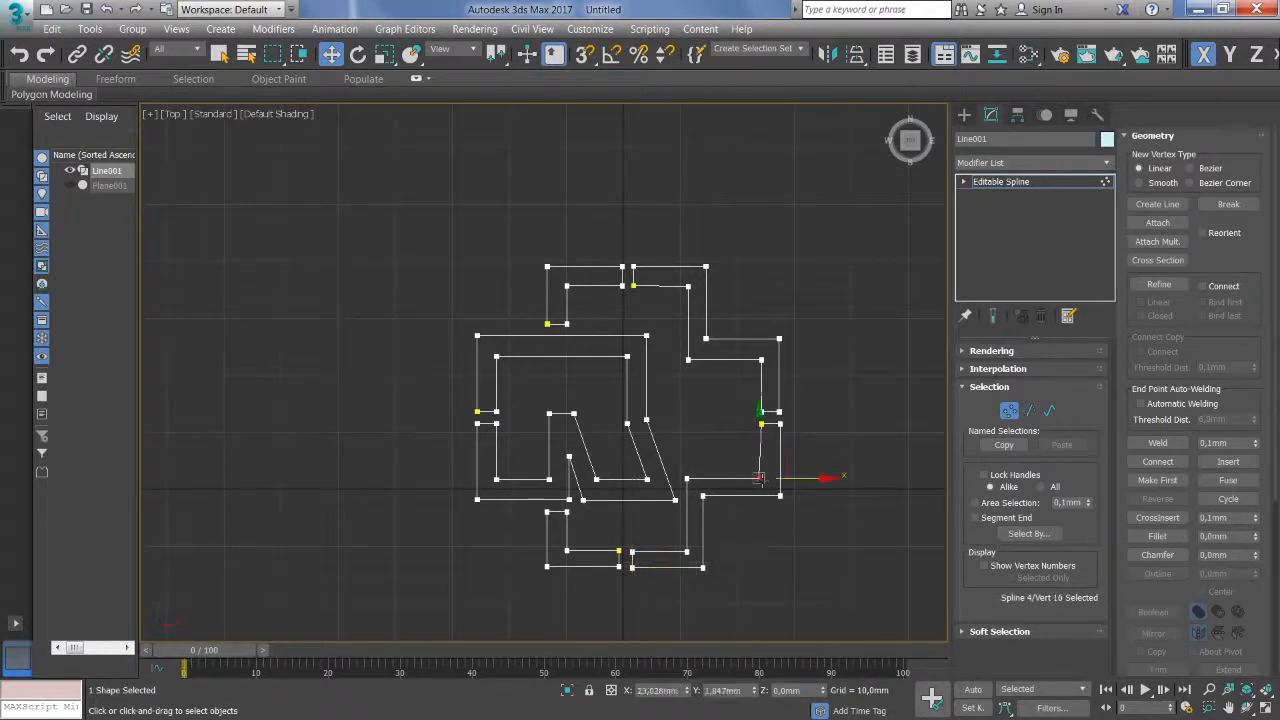
pyautogui.click(762, 425)
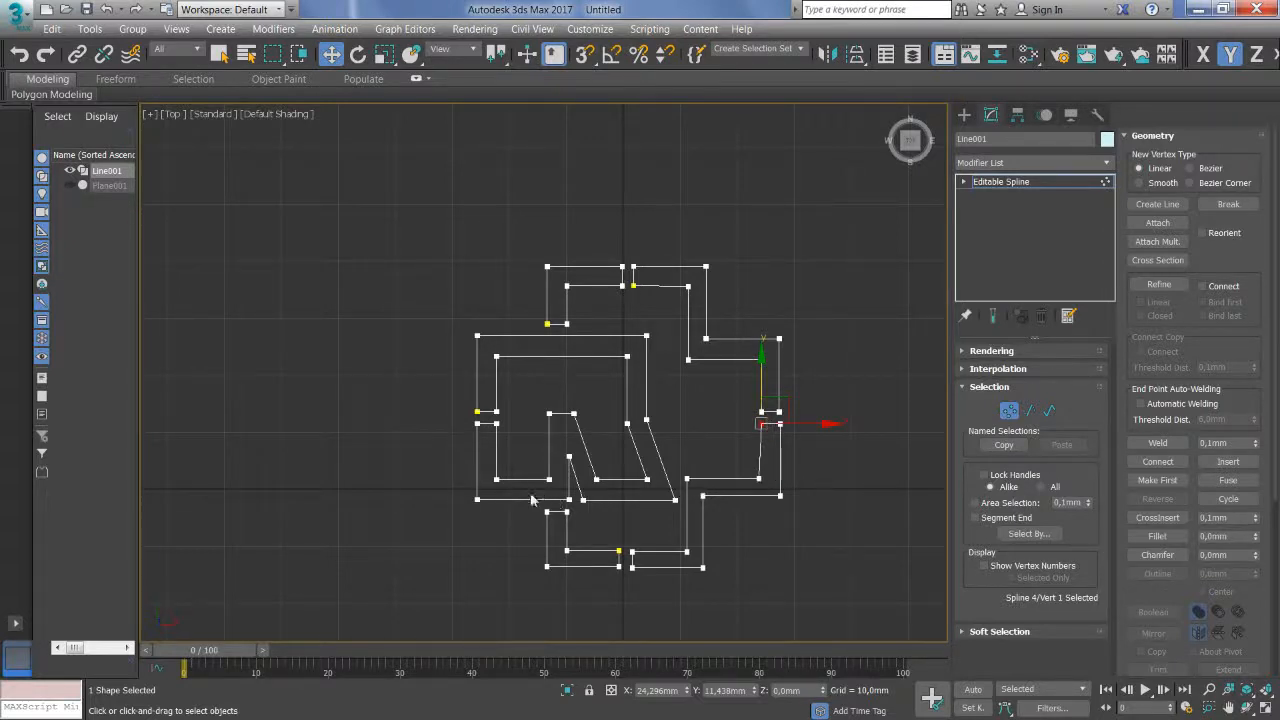
# Step: Check the traced spline against the reference plane once more, and delete the plane
pyautogui.click(71, 186)
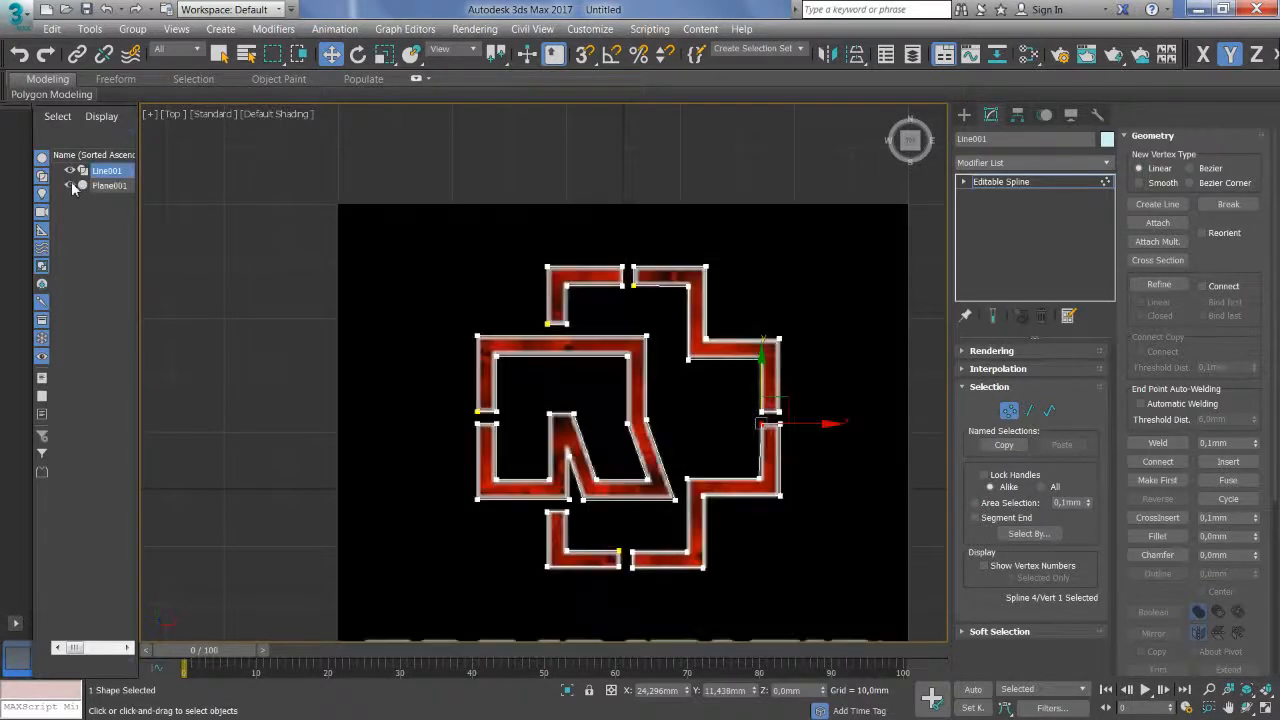
pyautogui.click(71, 183)
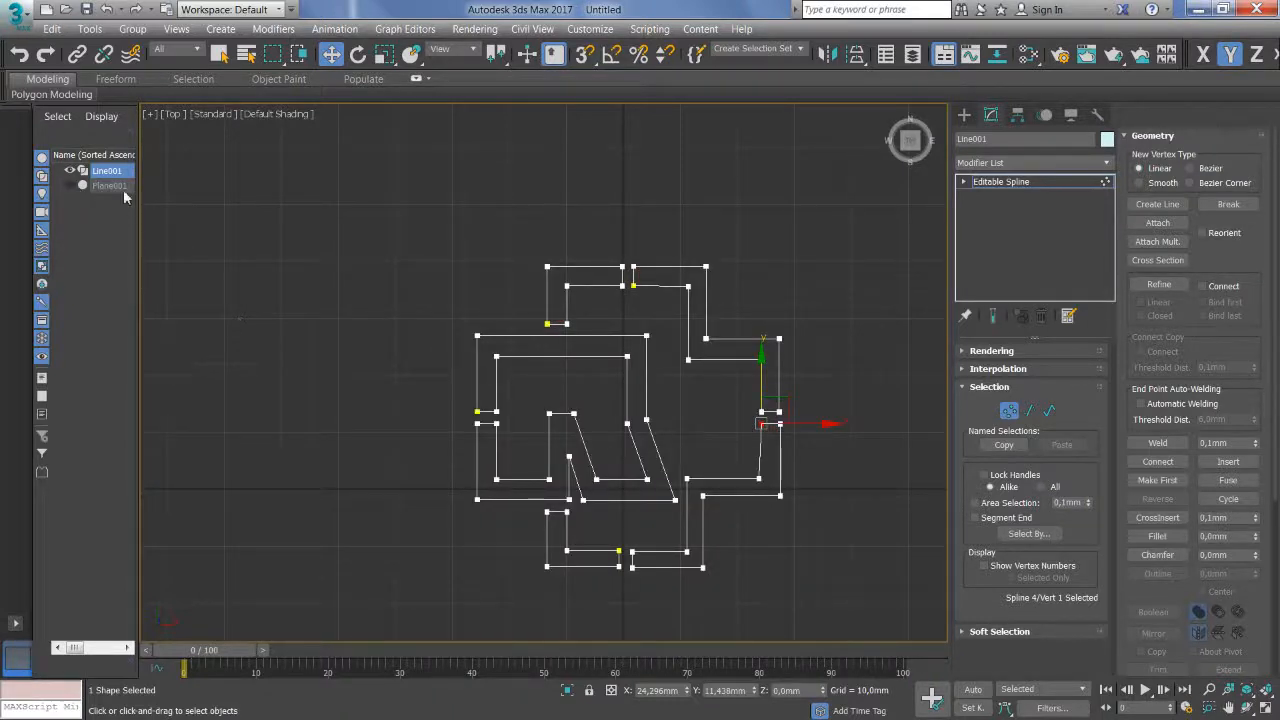
pyautogui.click(110, 186)
pyautogui.press('Delete')
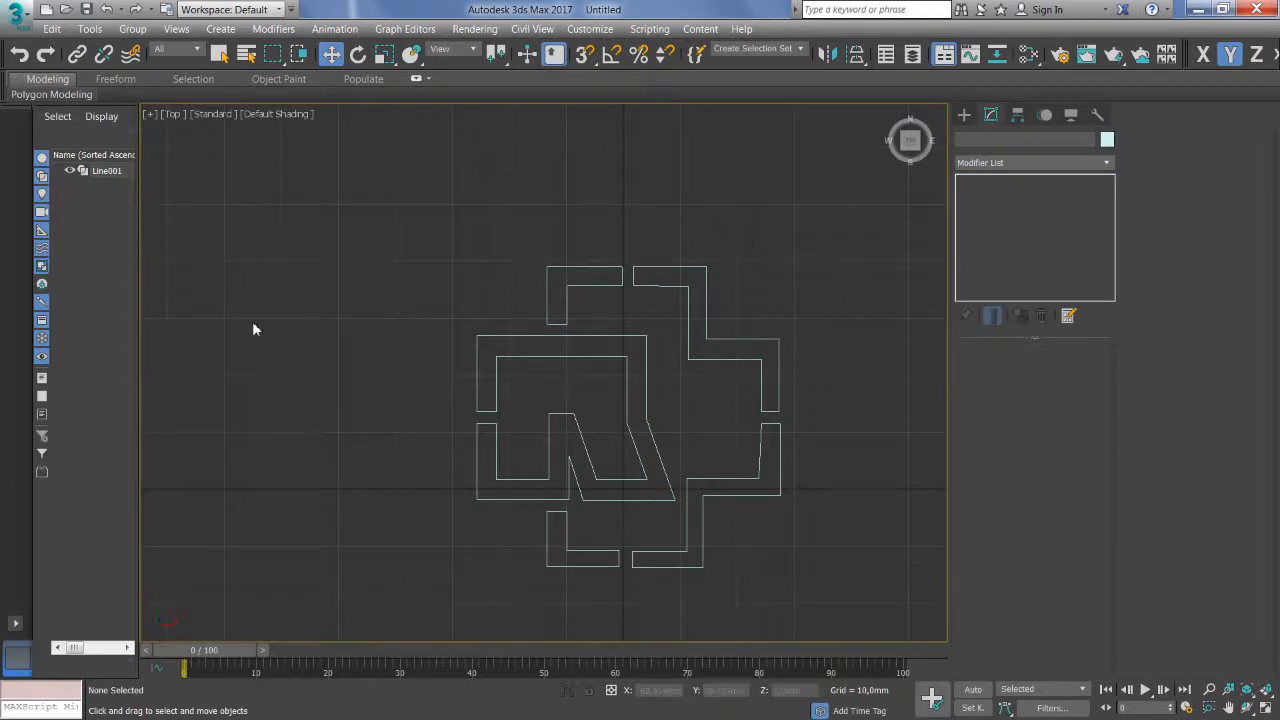
# Step: Draw a rectangle around the whole logo and adjust it to a length of 62.259 mm and a width of 70.28 mm
pyautogui.scroll(-2, 312, 400)
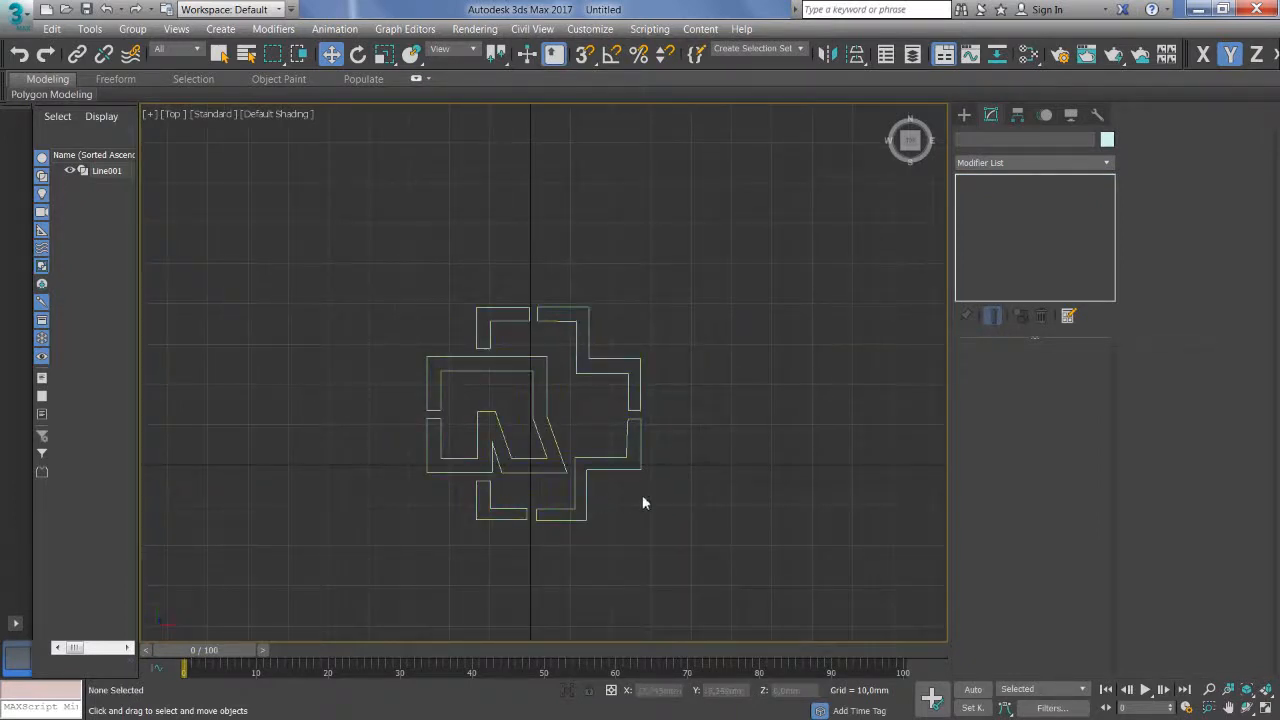
pyautogui.moveTo(643, 503); pyautogui.dragTo(666, 506)
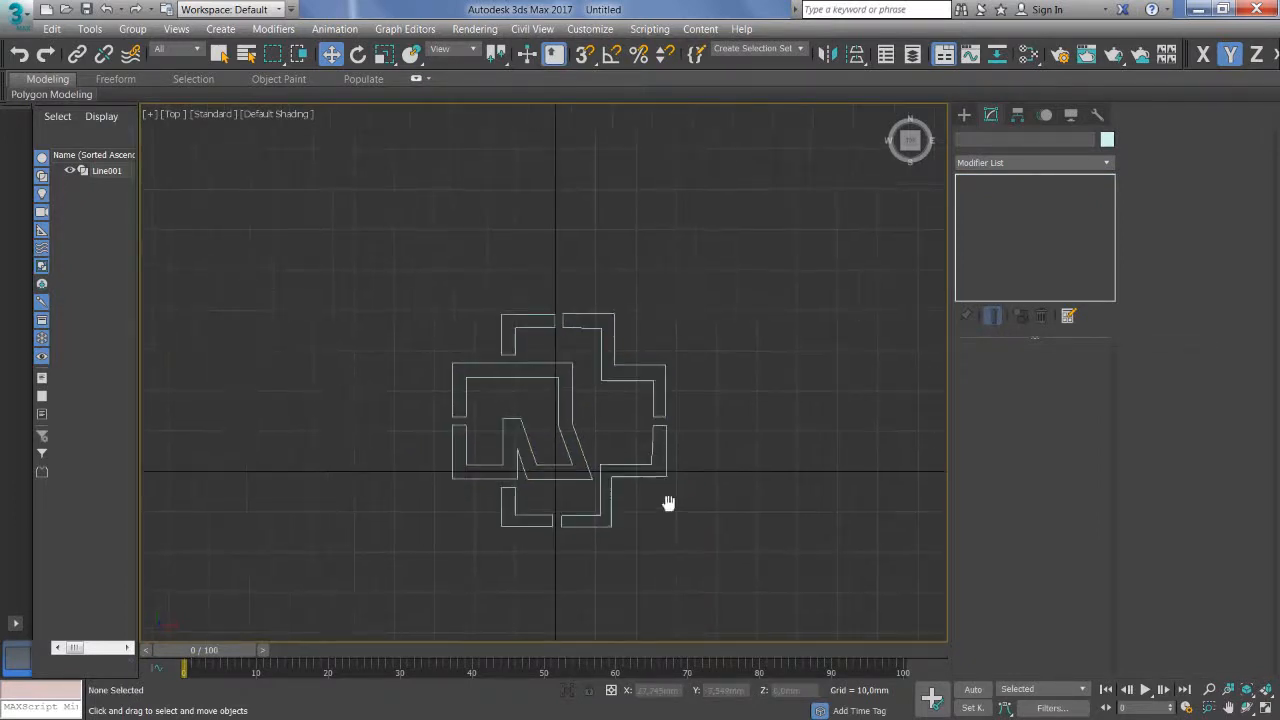
pyautogui.click(962, 115)
pyautogui.click(985, 138)
pyautogui.click(1010, 227)
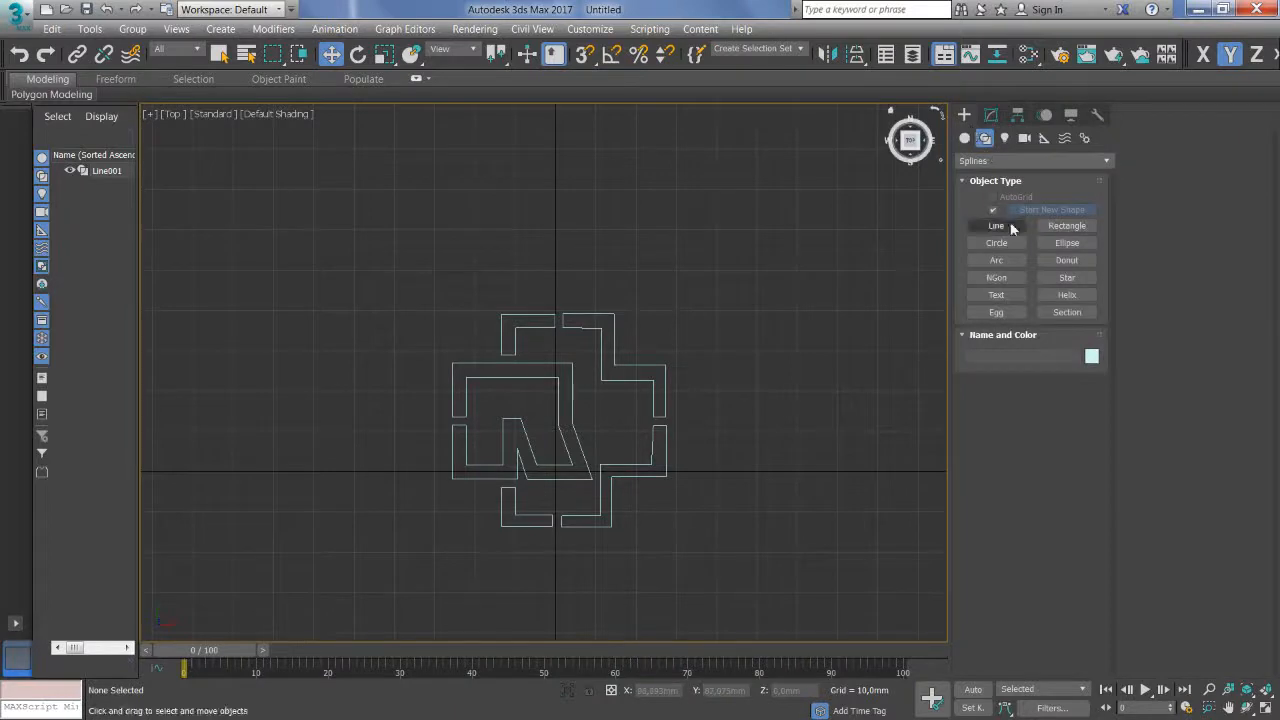
pyautogui.click(1076, 230)
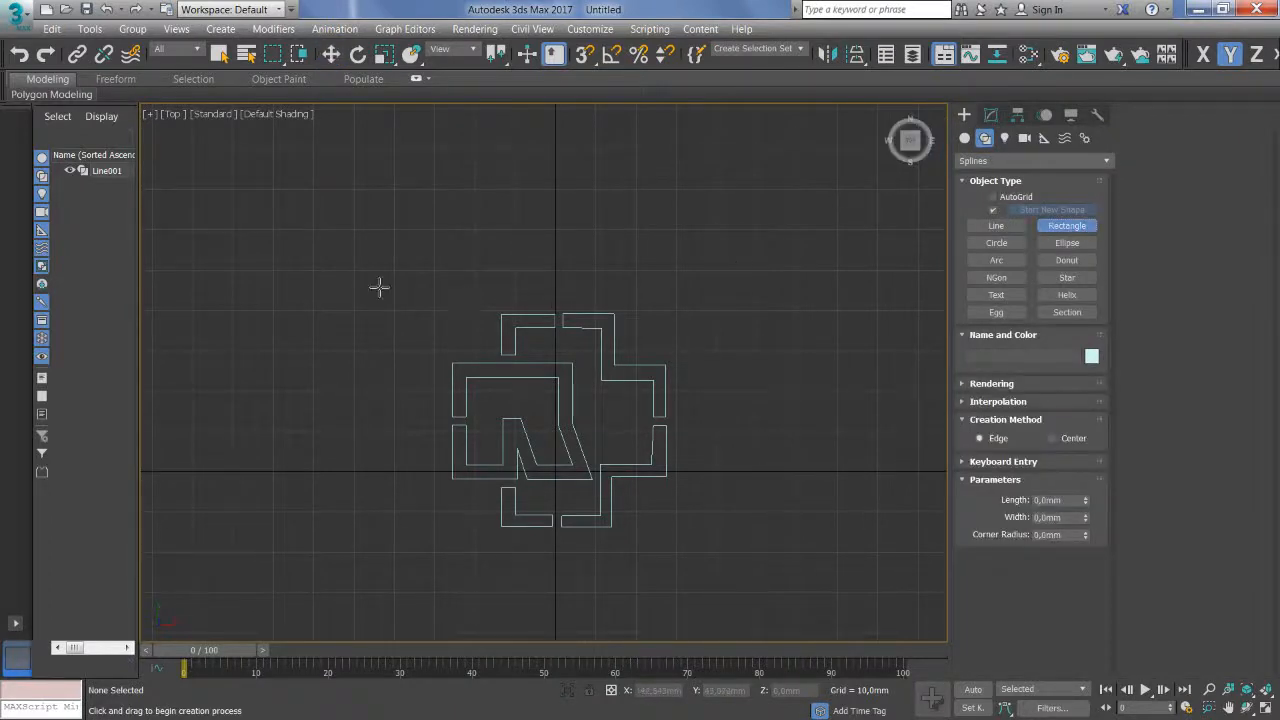
pyautogui.moveTo(377, 286); pyautogui.dragTo(706, 549)
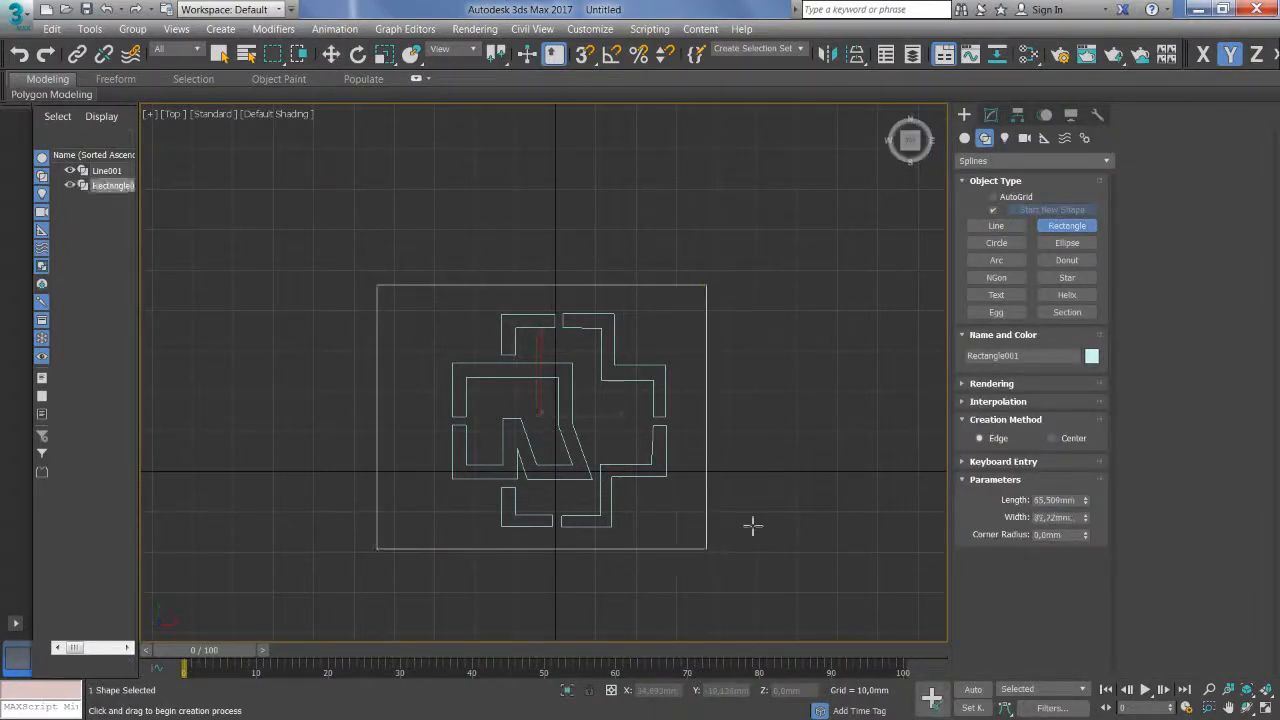
pyautogui.moveTo(1087, 511); pyautogui.dragTo(1086, 521)
pyautogui.moveTo(690, 486); pyautogui.dragTo(690, 488)
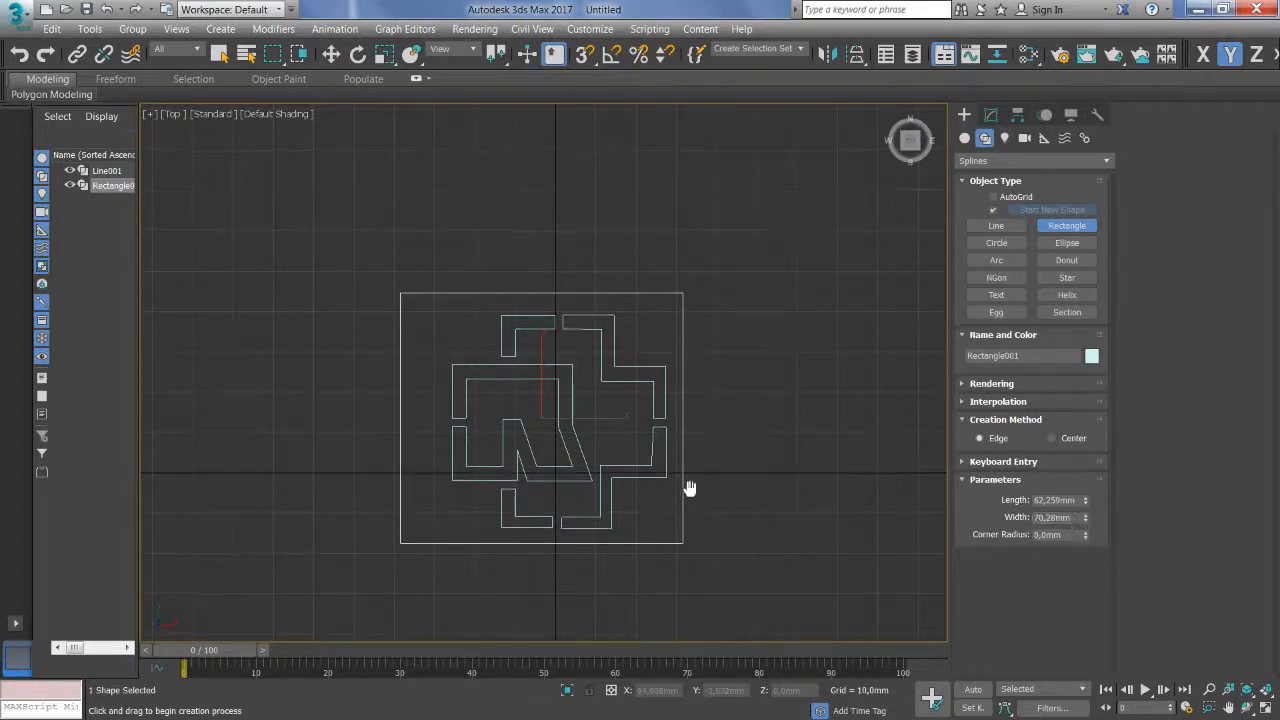
# Step: Center the rectangle around the logo at X 0 mm and Y about 13.3 mm
pyautogui.press('w')
pyautogui.moveTo(609, 420); pyautogui.dragTo(626, 419)
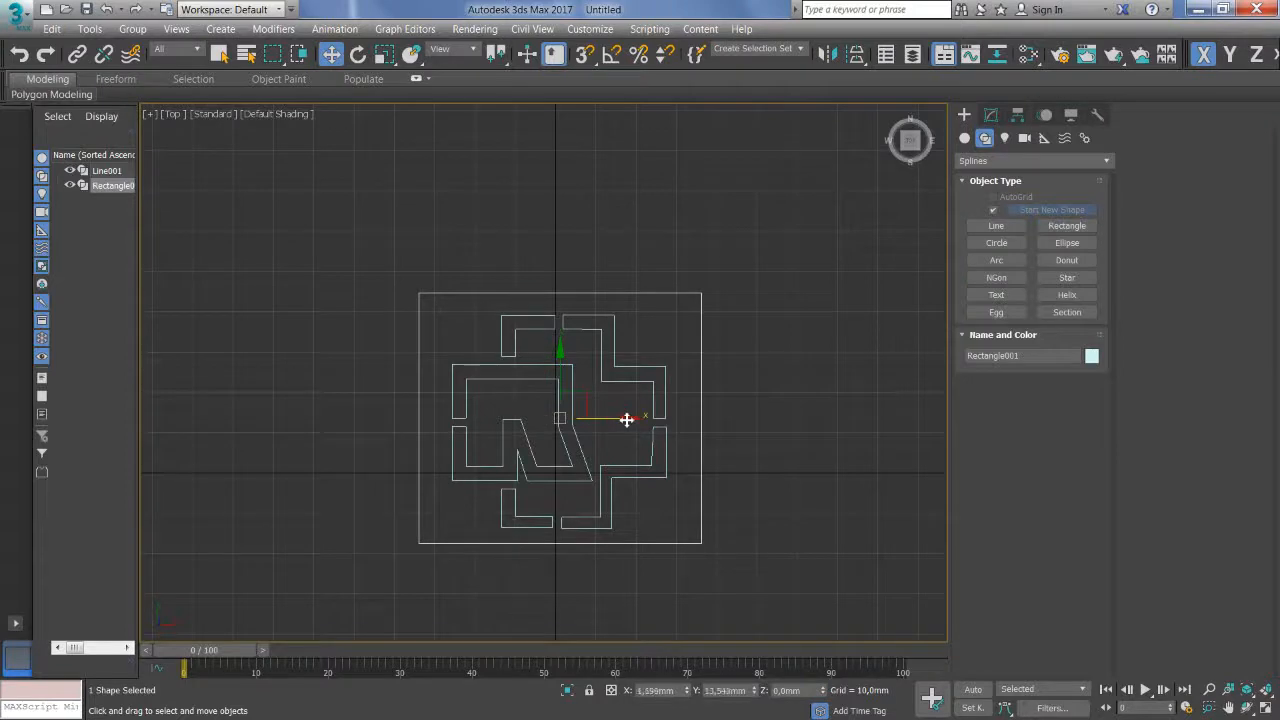
pyautogui.rightClick(688, 691)
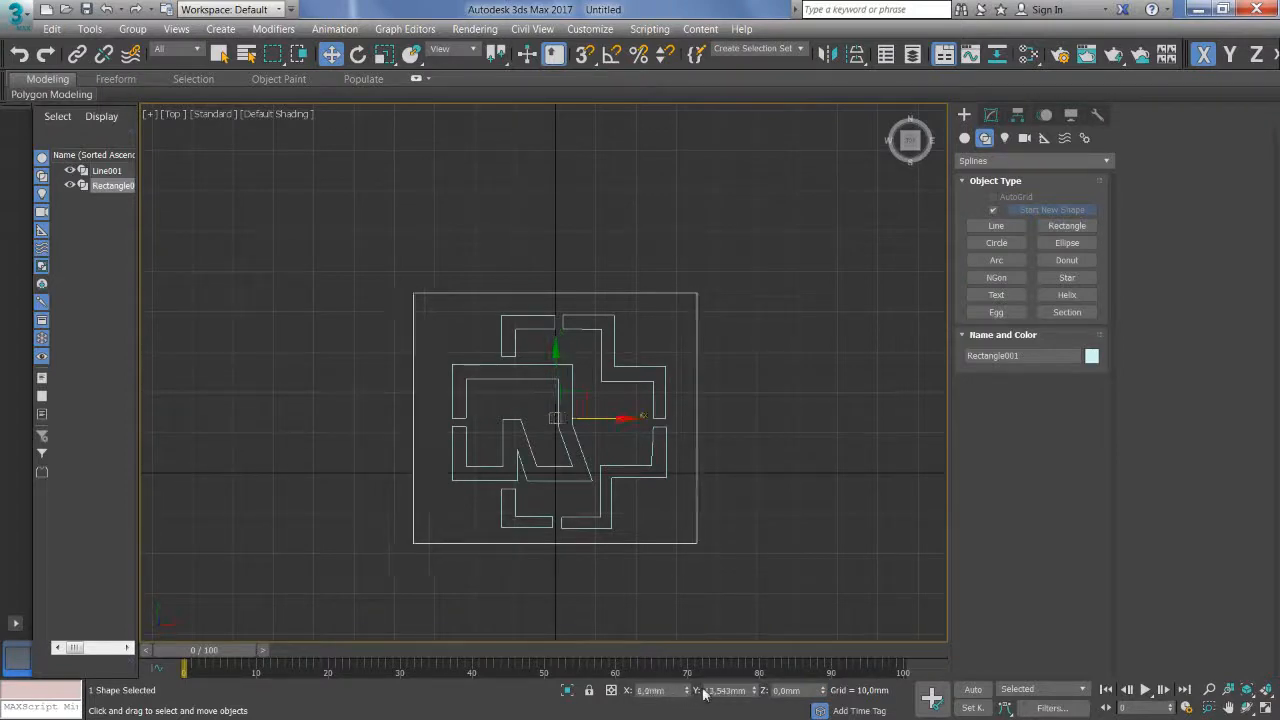
pyautogui.rightClick(754, 691)
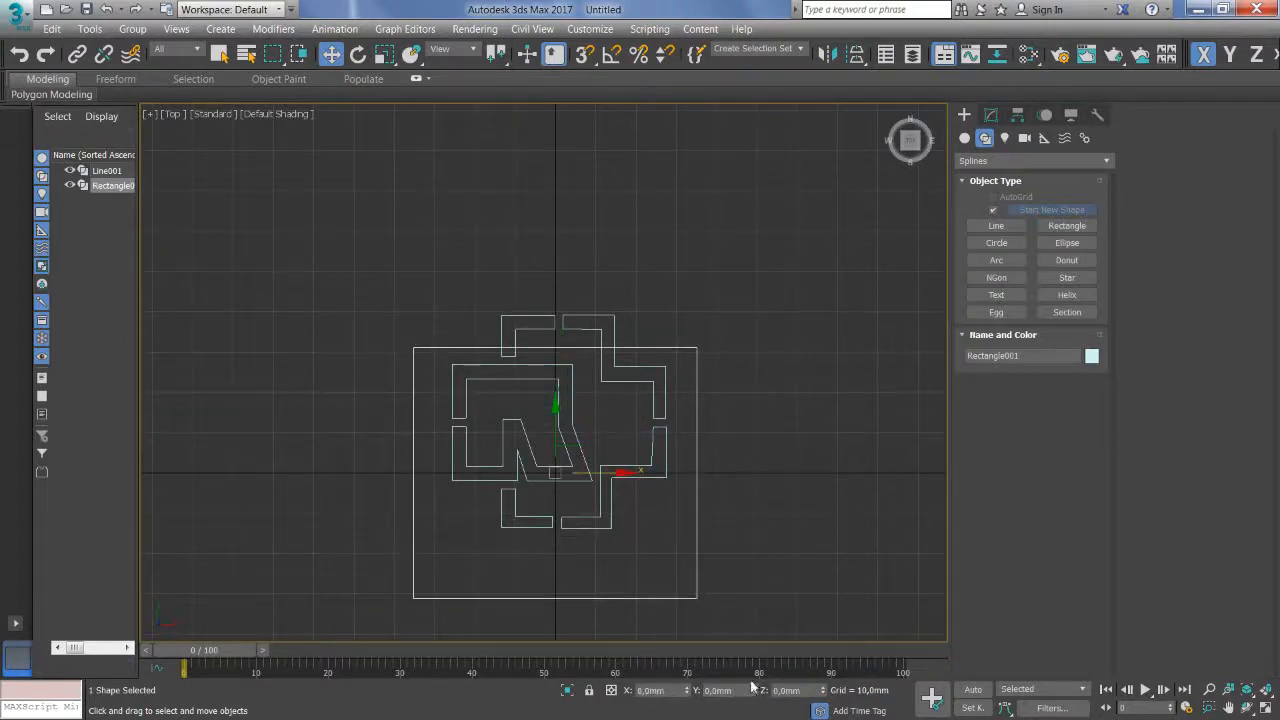
pyautogui.moveTo(557, 420); pyautogui.dragTo(563, 369)
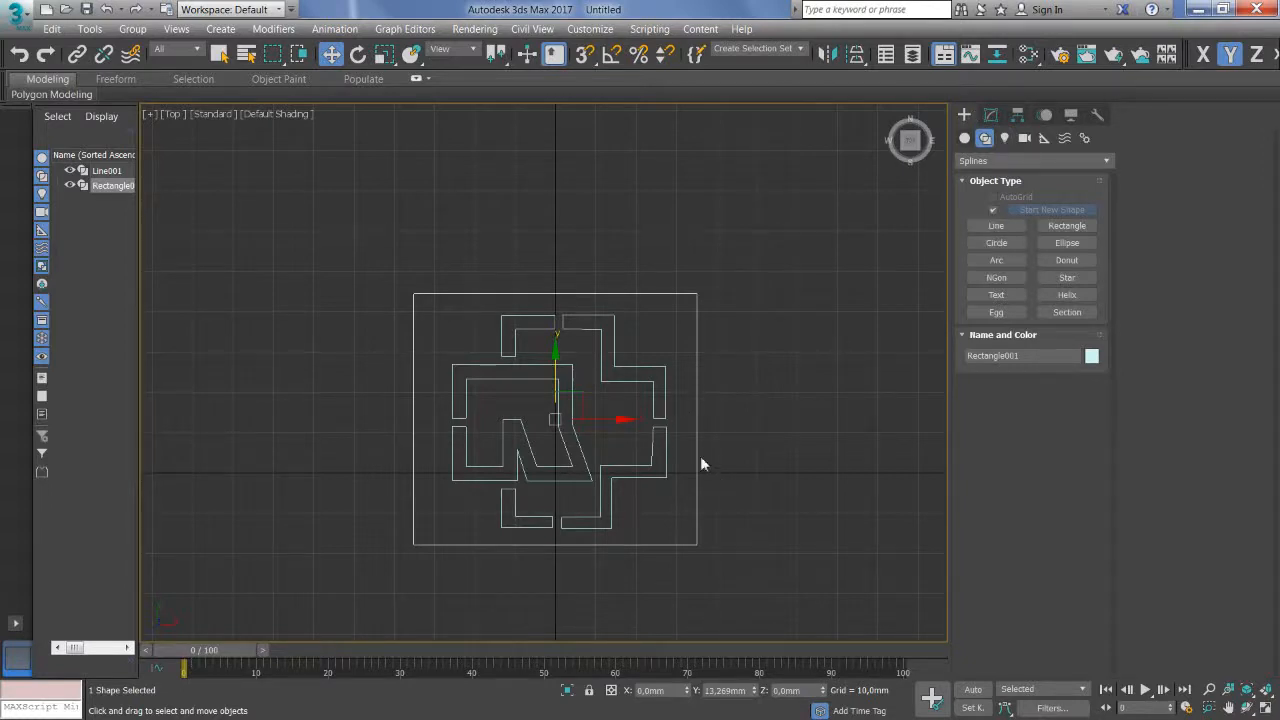
pyautogui.click(991, 114)
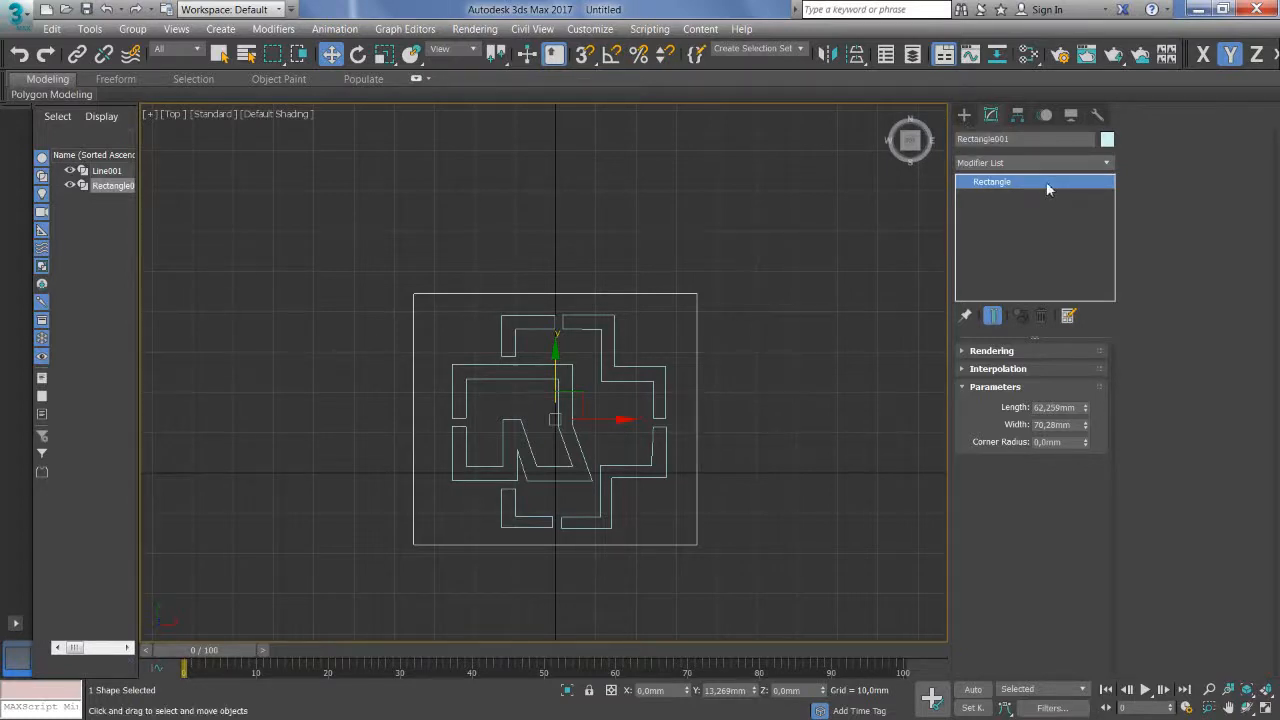
pyautogui.click(964, 114)
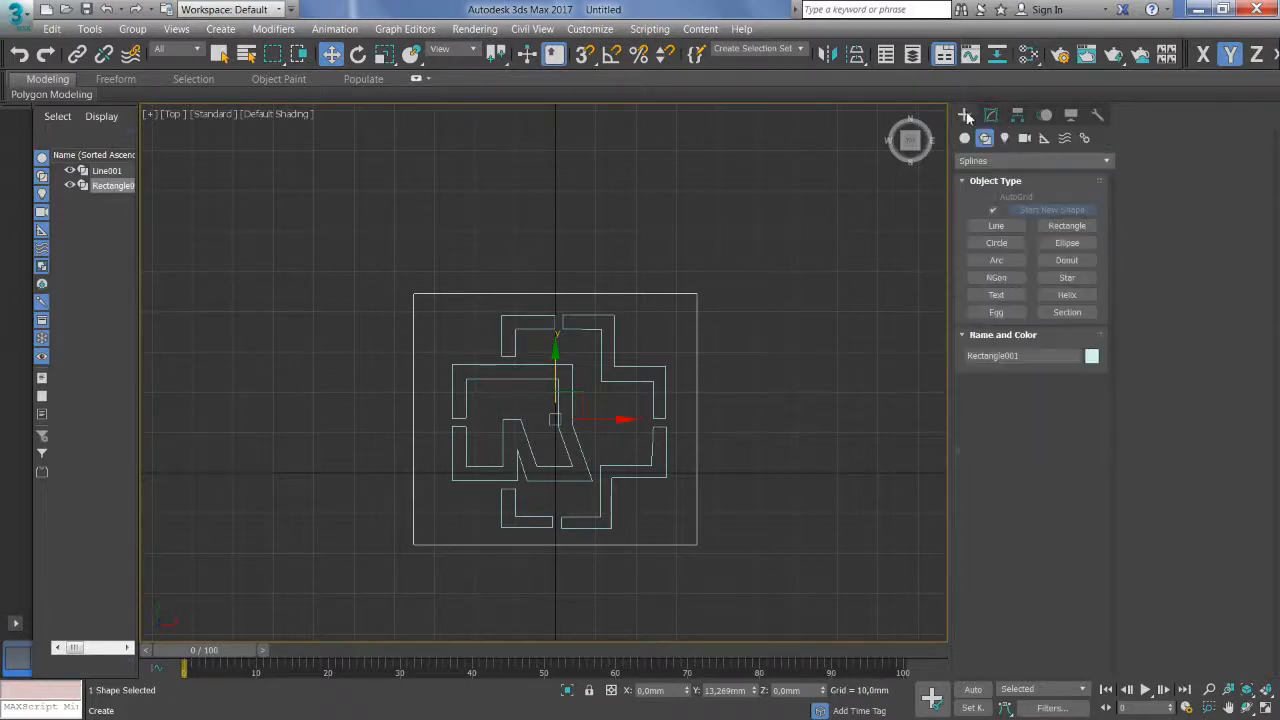
# Step: Delete the rectangle and draw a circle with a radius of about 34.8 mm around the whole logo
pyautogui.press('Delete')
pyautogui.click(996, 243)
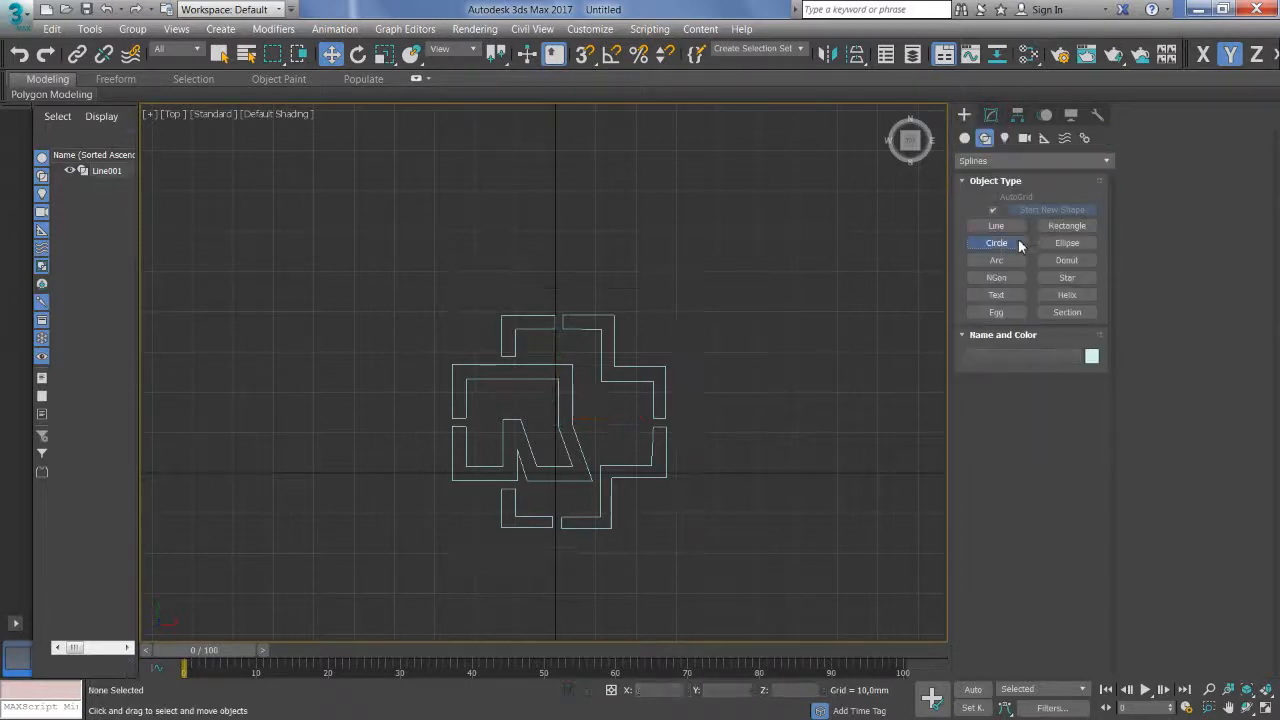
pyautogui.moveTo(562, 425); pyautogui.dragTo(703, 449)
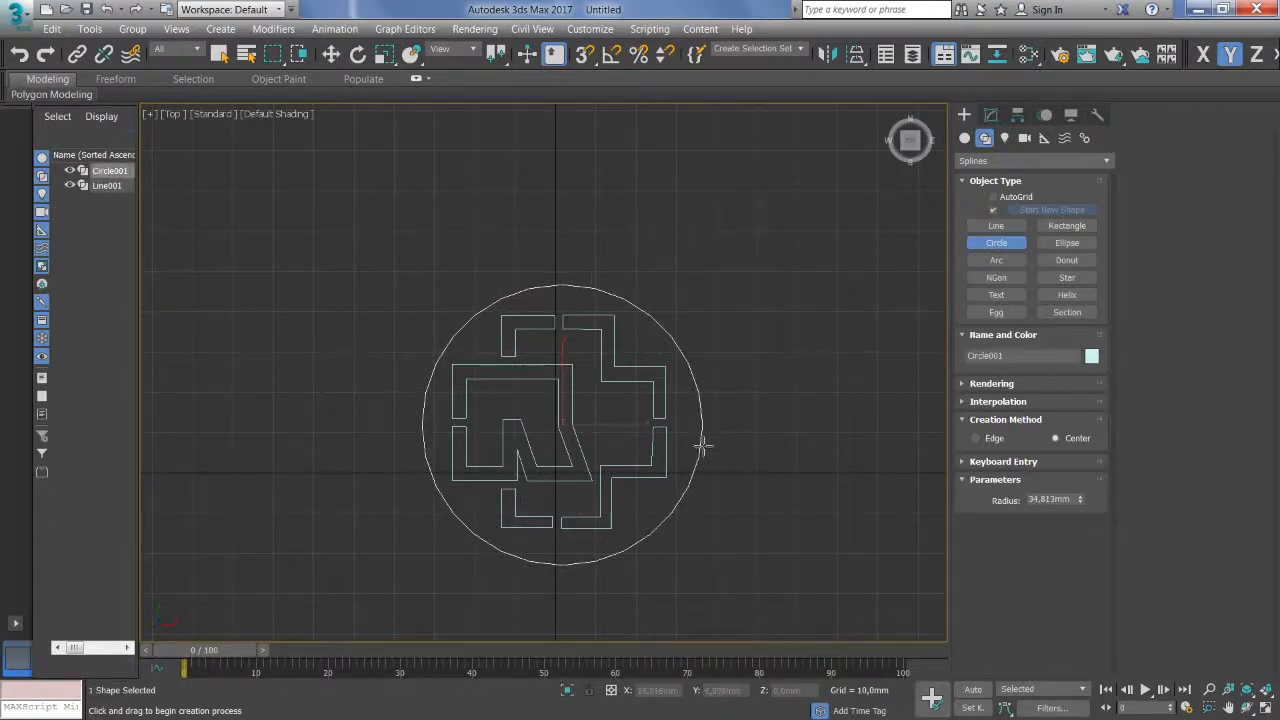
# Step: Center the circle around the logo by moving it to about X 1.0 mm and Y 12.6 mm
pyautogui.press('w')
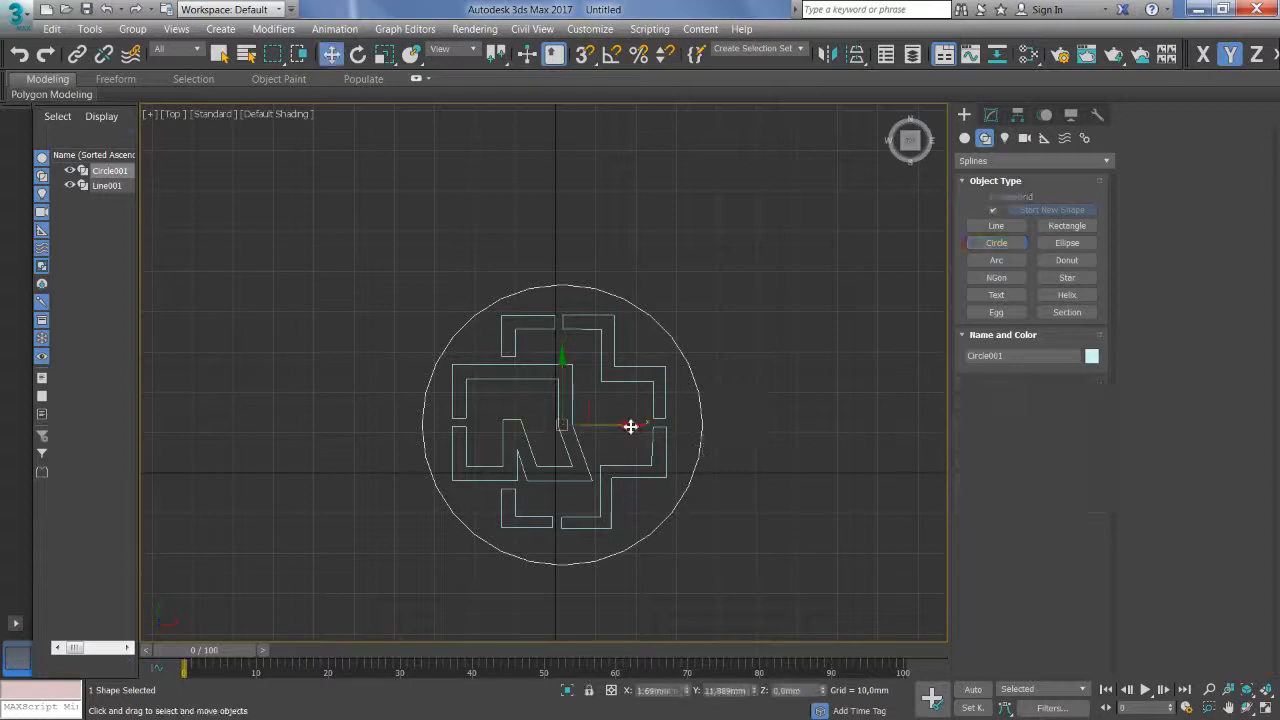
pyautogui.moveTo(630, 426); pyautogui.dragTo(627, 426)
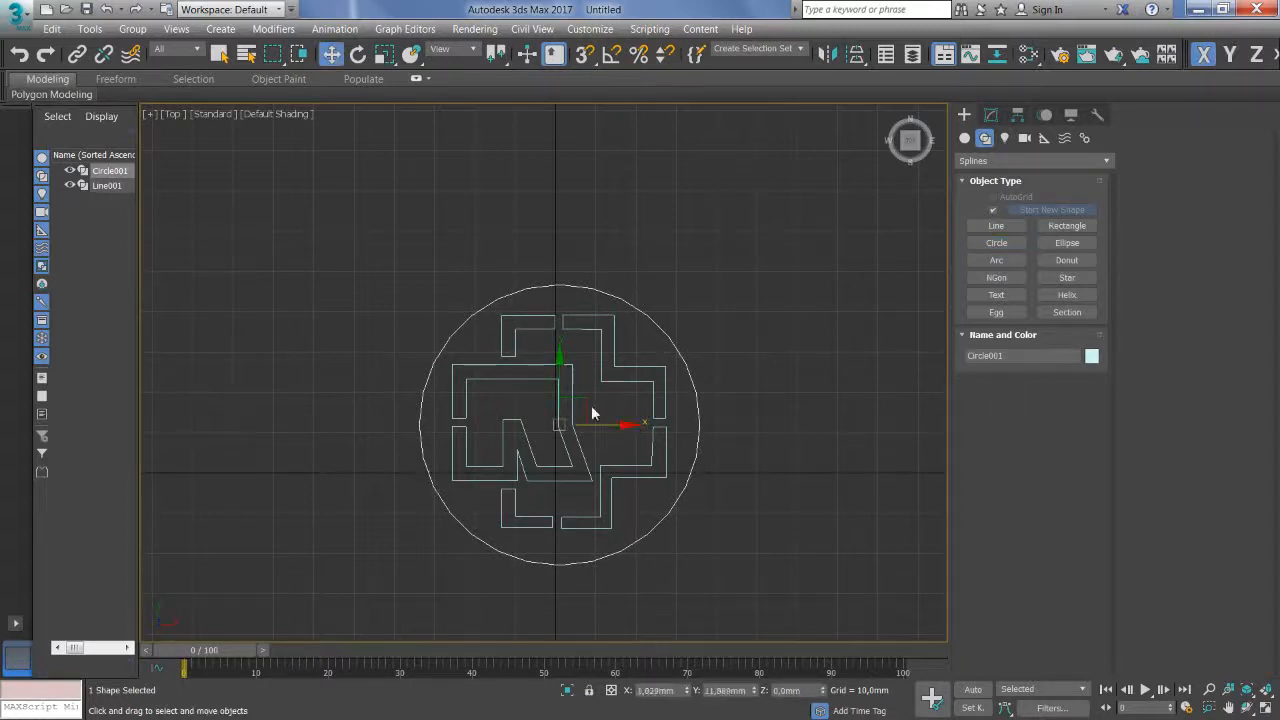
pyautogui.moveTo(560, 377); pyautogui.dragTo(561, 374)
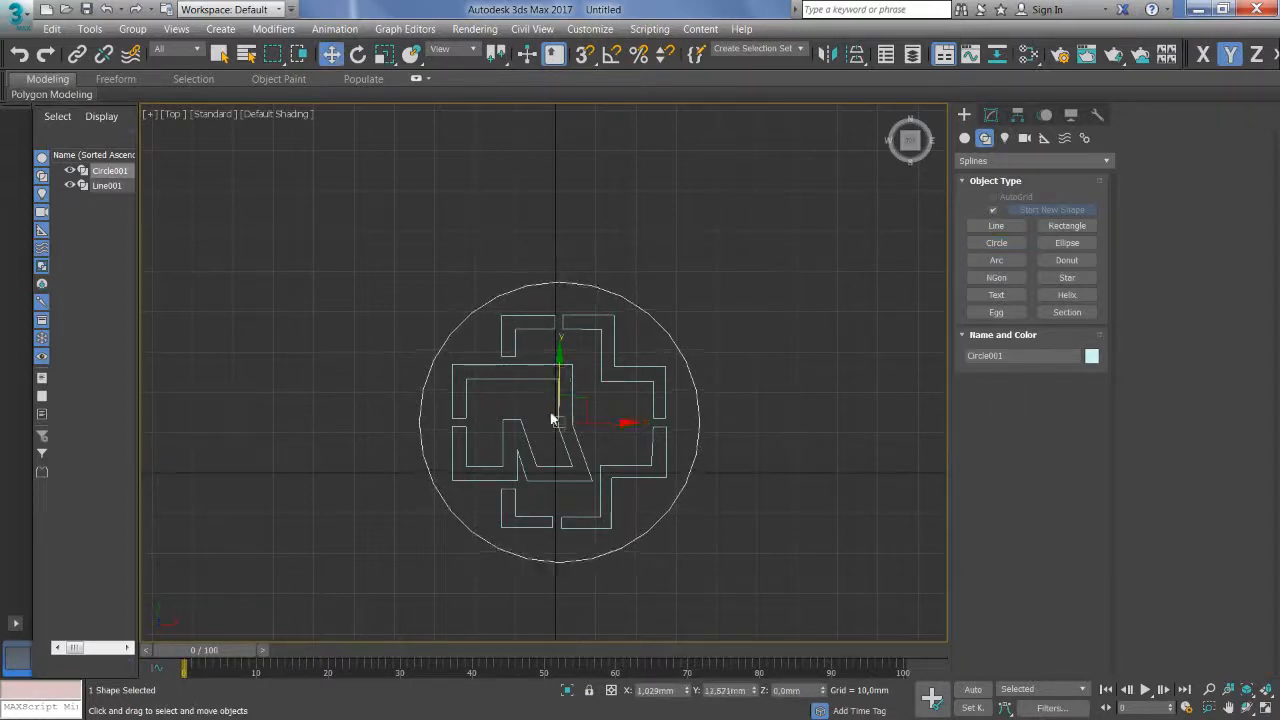
pyautogui.click(777, 425)
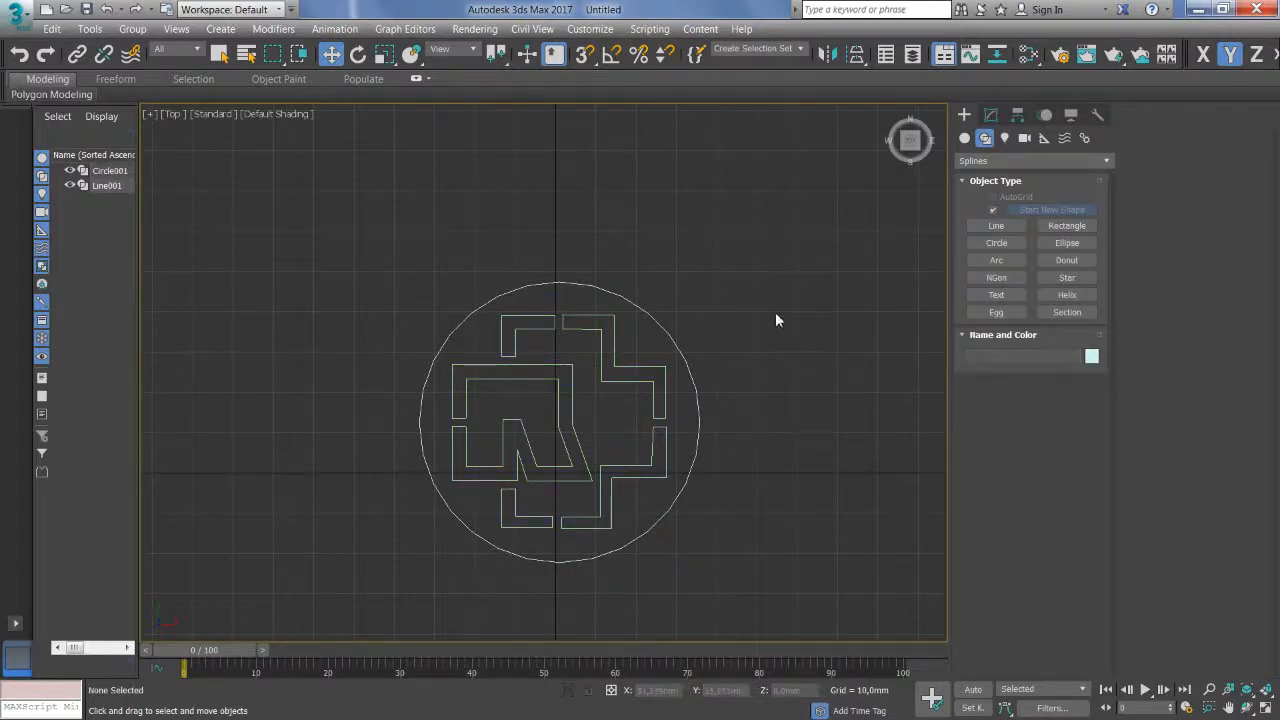
# Step: Apply an Edit Spline modifier to the circle
pyautogui.click(992, 116)
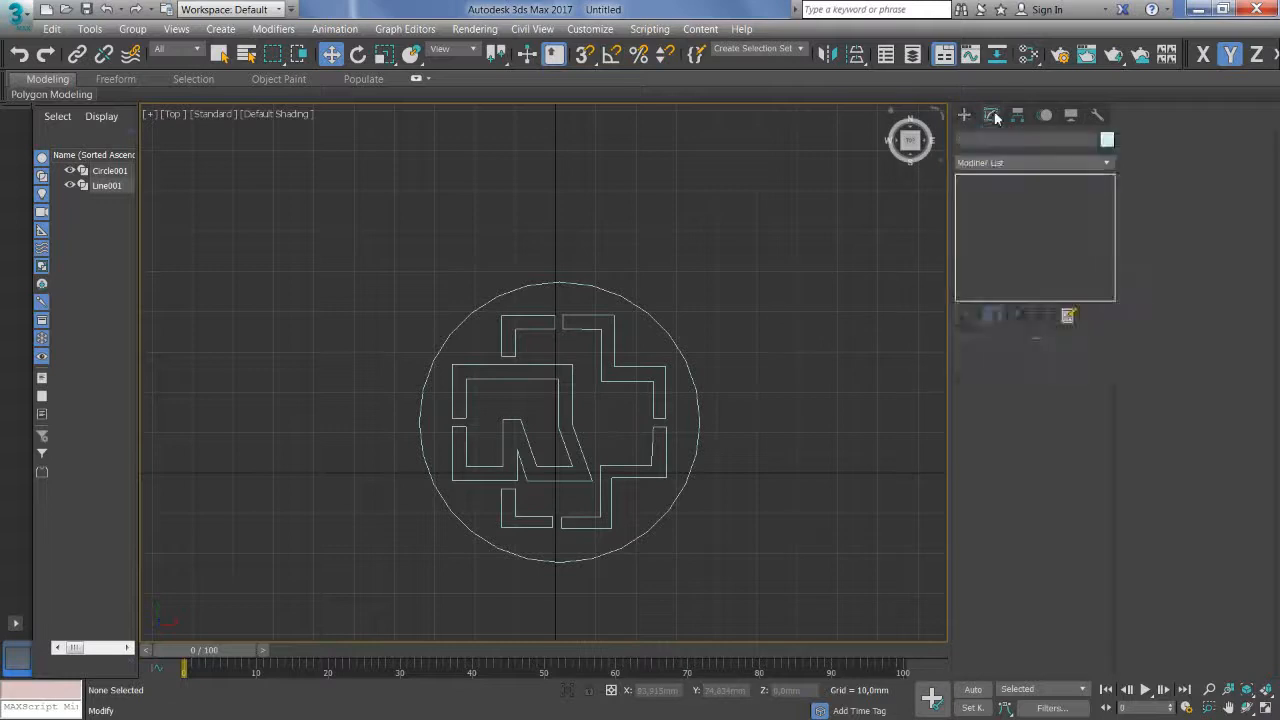
pyautogui.click(679, 353)
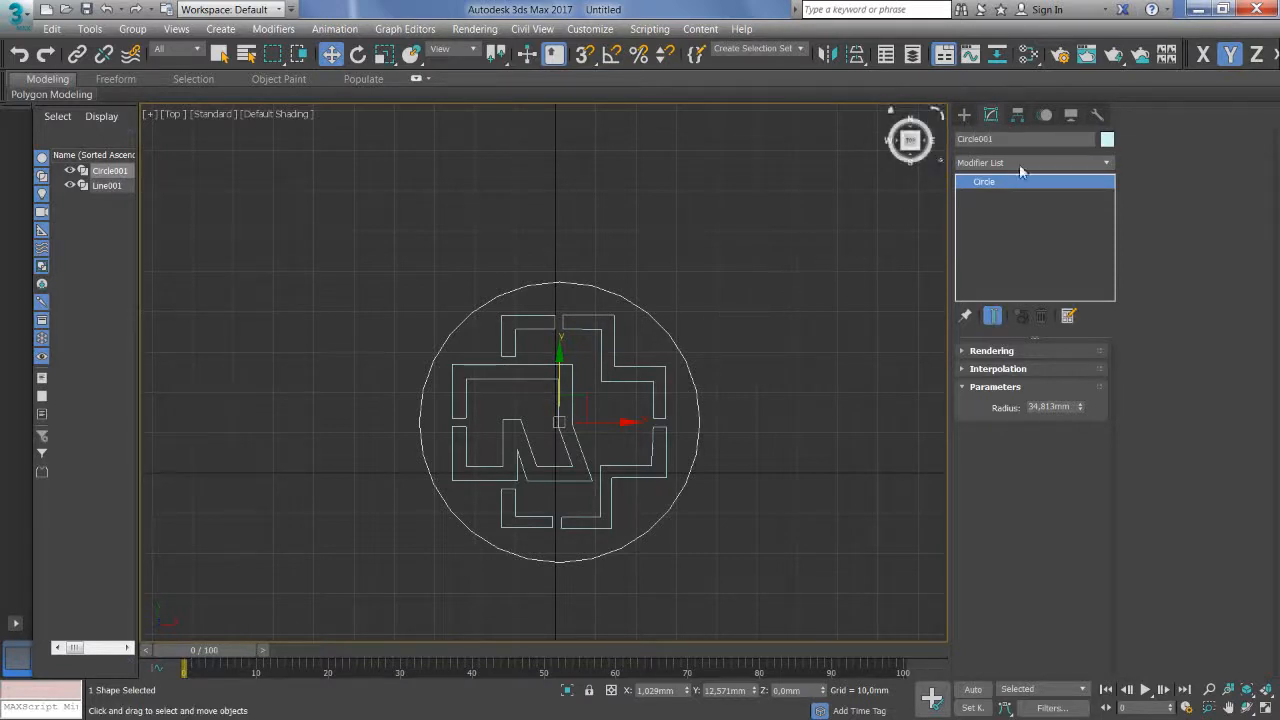
pyautogui.click(1047, 165)
pyautogui.scroll(-3, 1039, 485)
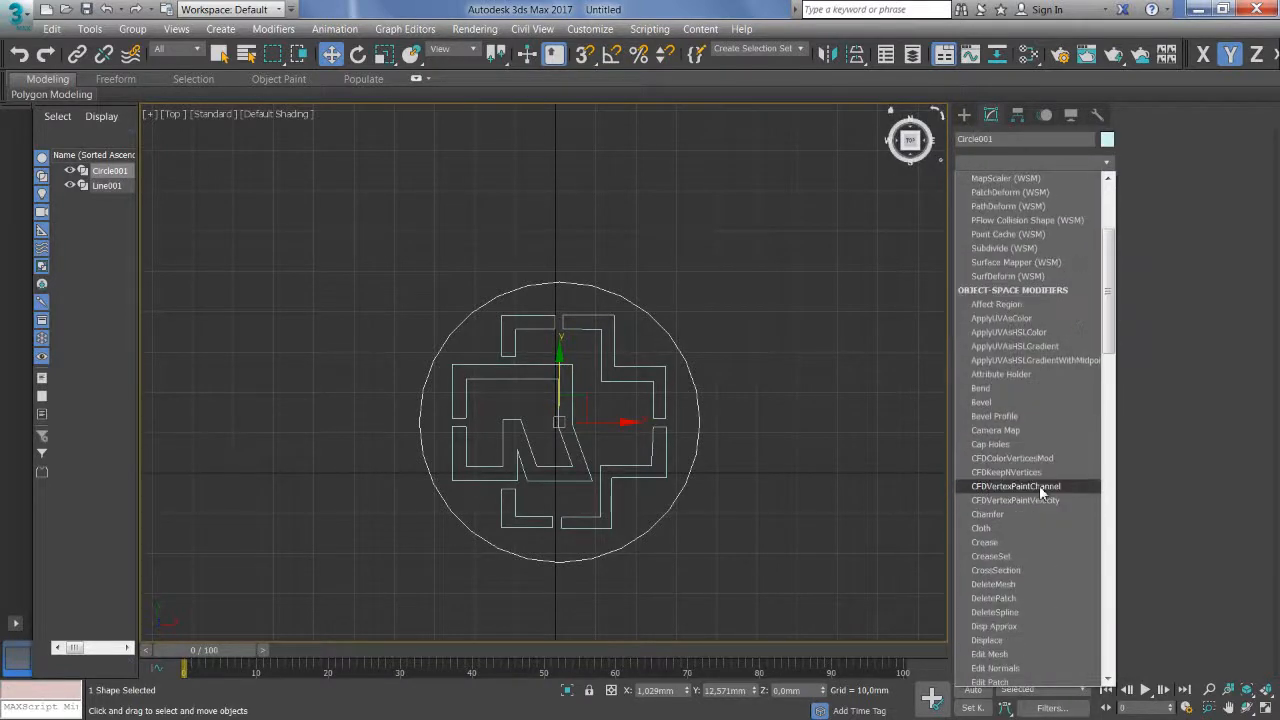
pyautogui.scroll(-3, 1039, 485)
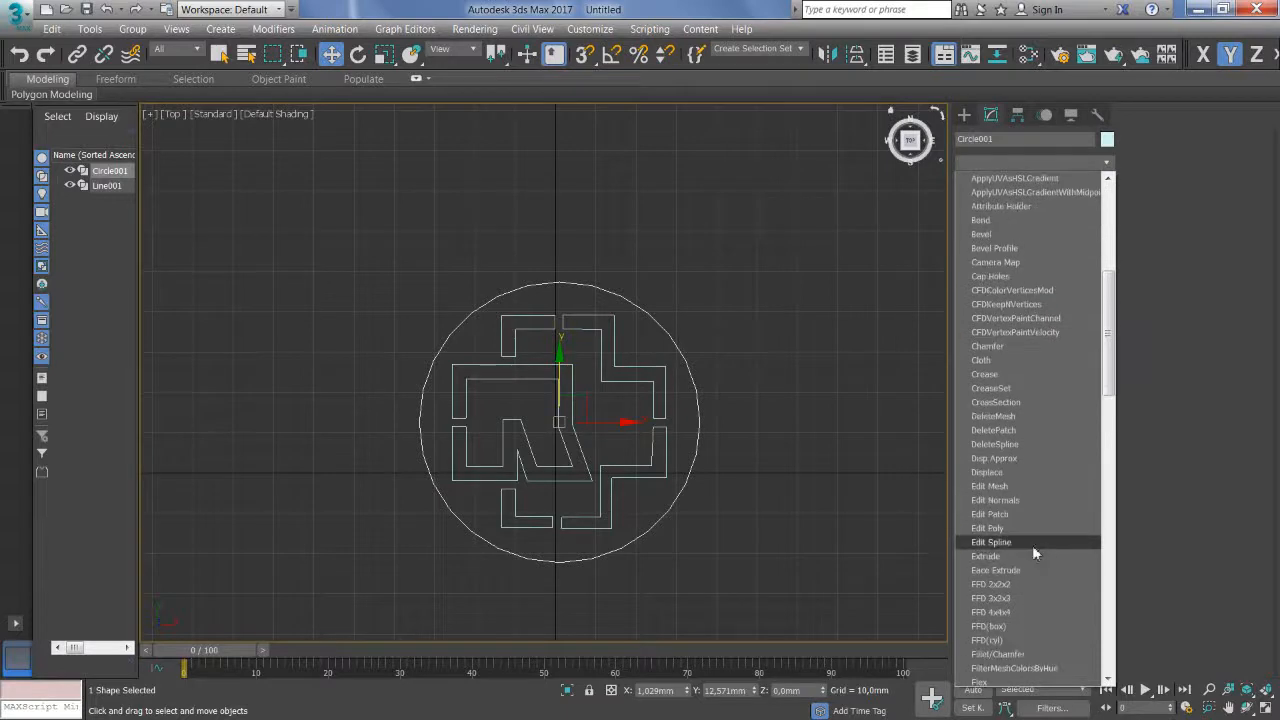
pyautogui.click(1032, 545)
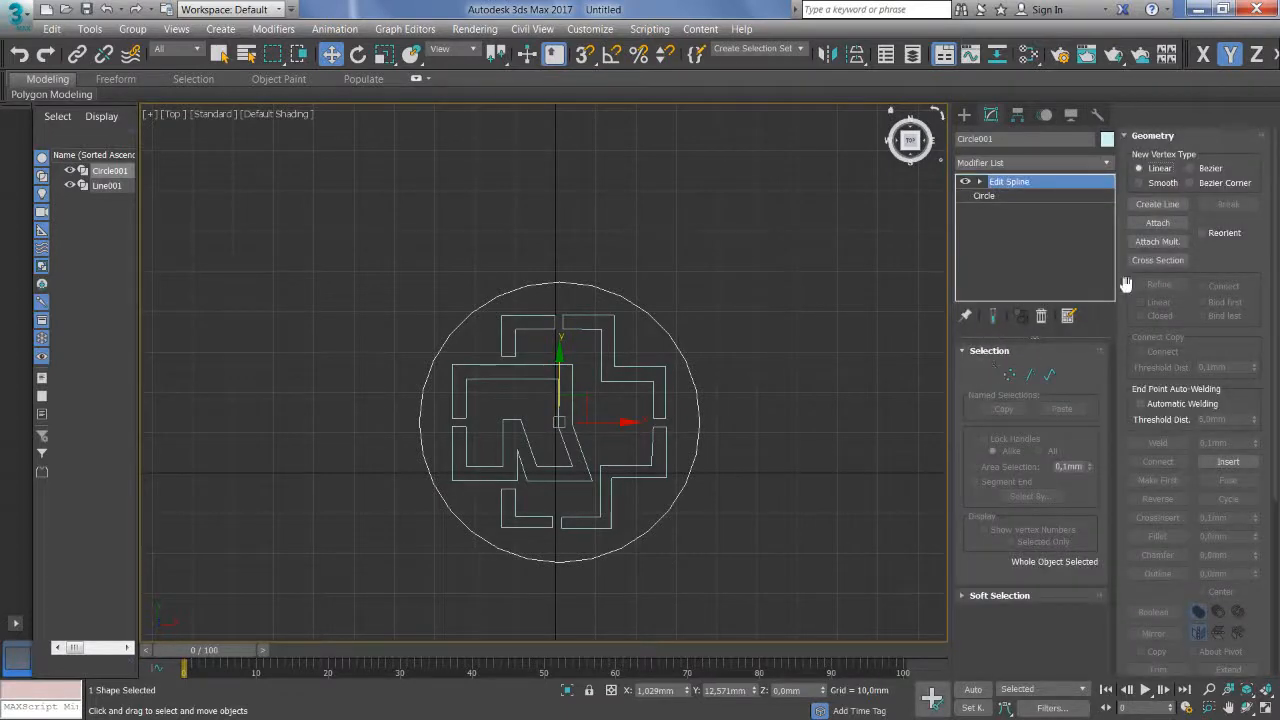
# Step: Attach the traced logo spline to the circle
pyautogui.click(1162, 223)
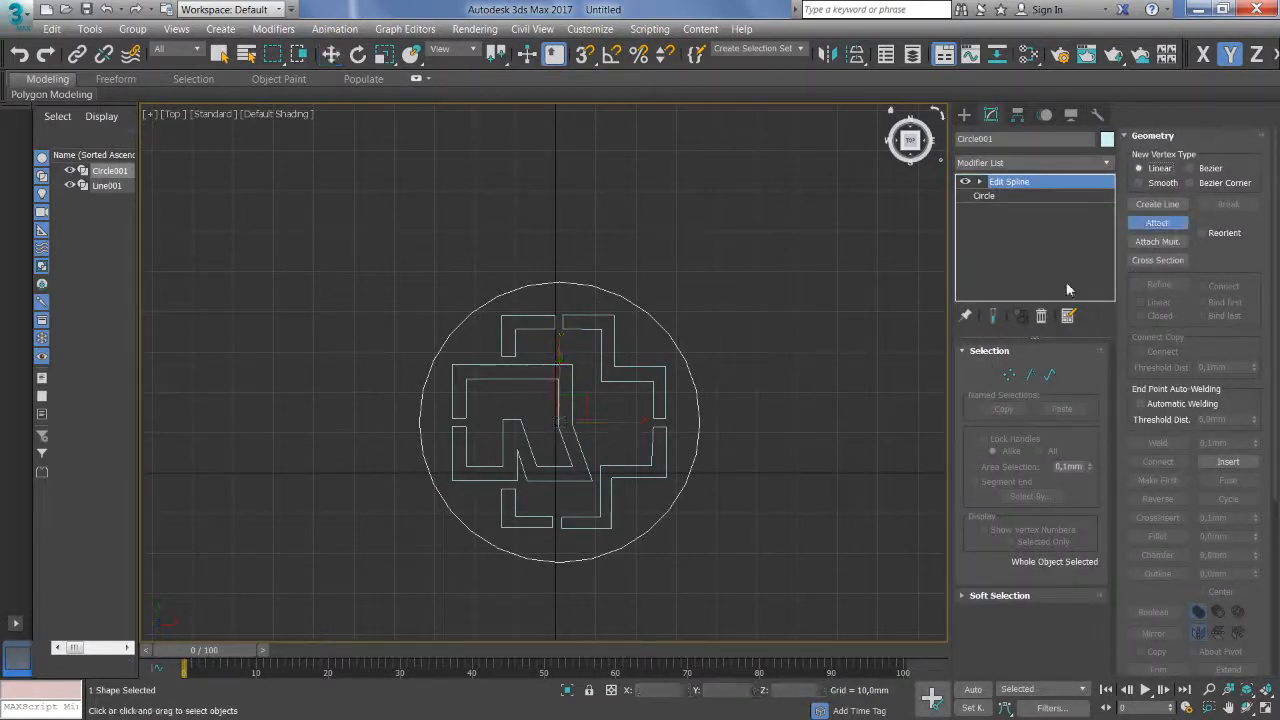
pyautogui.click(635, 366)
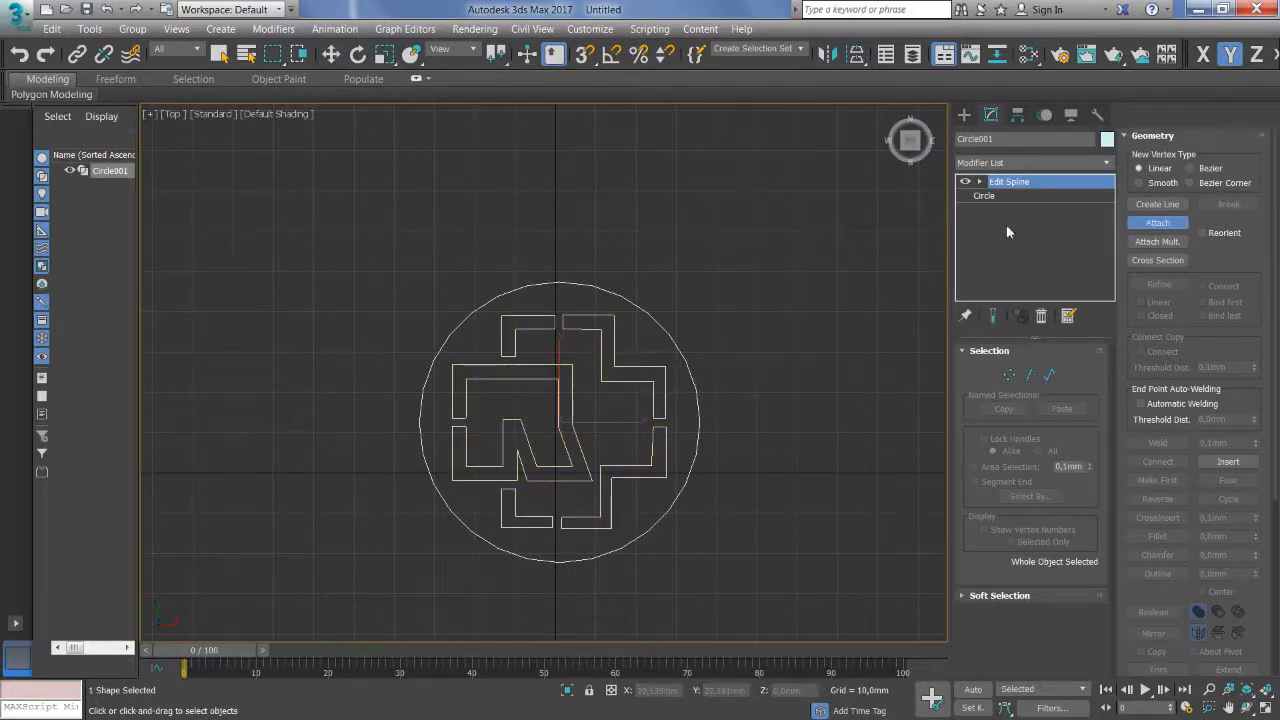
pyautogui.click(1164, 223)
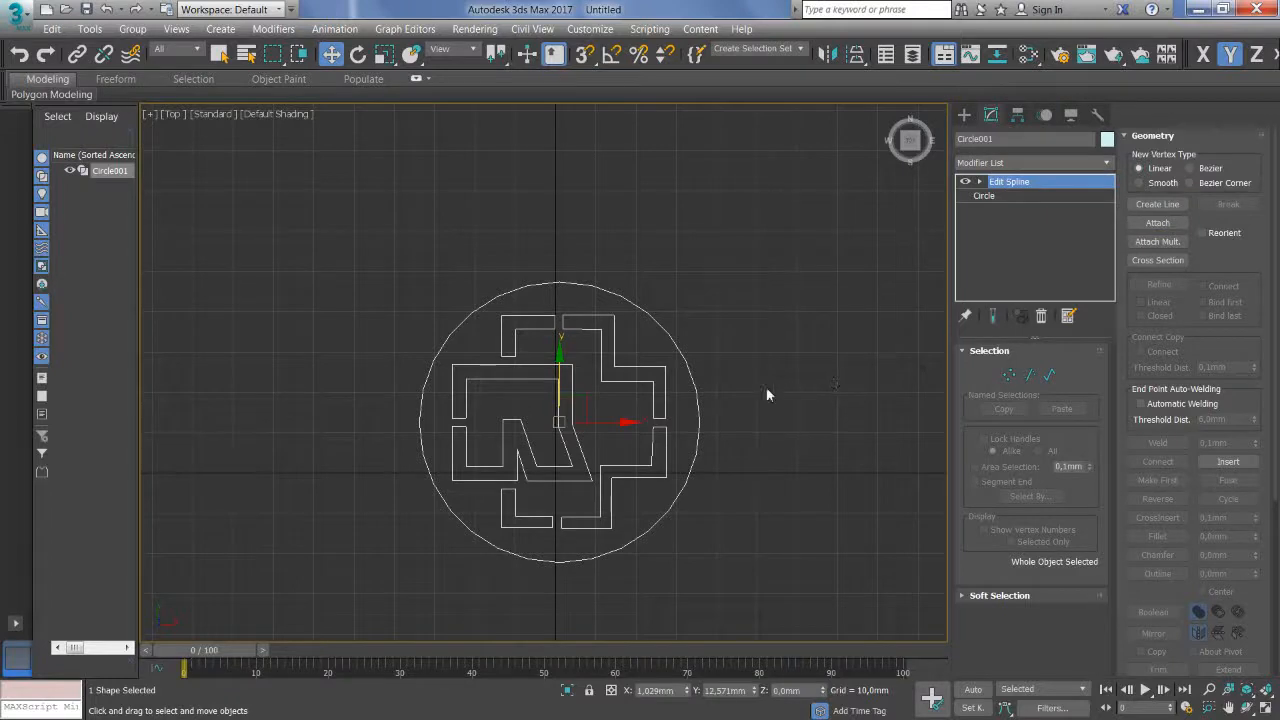
# Step: Clone the combined shape as a single independent copy about 2.6 mm straight below the original
pyautogui.hotkey('alt', 'w')
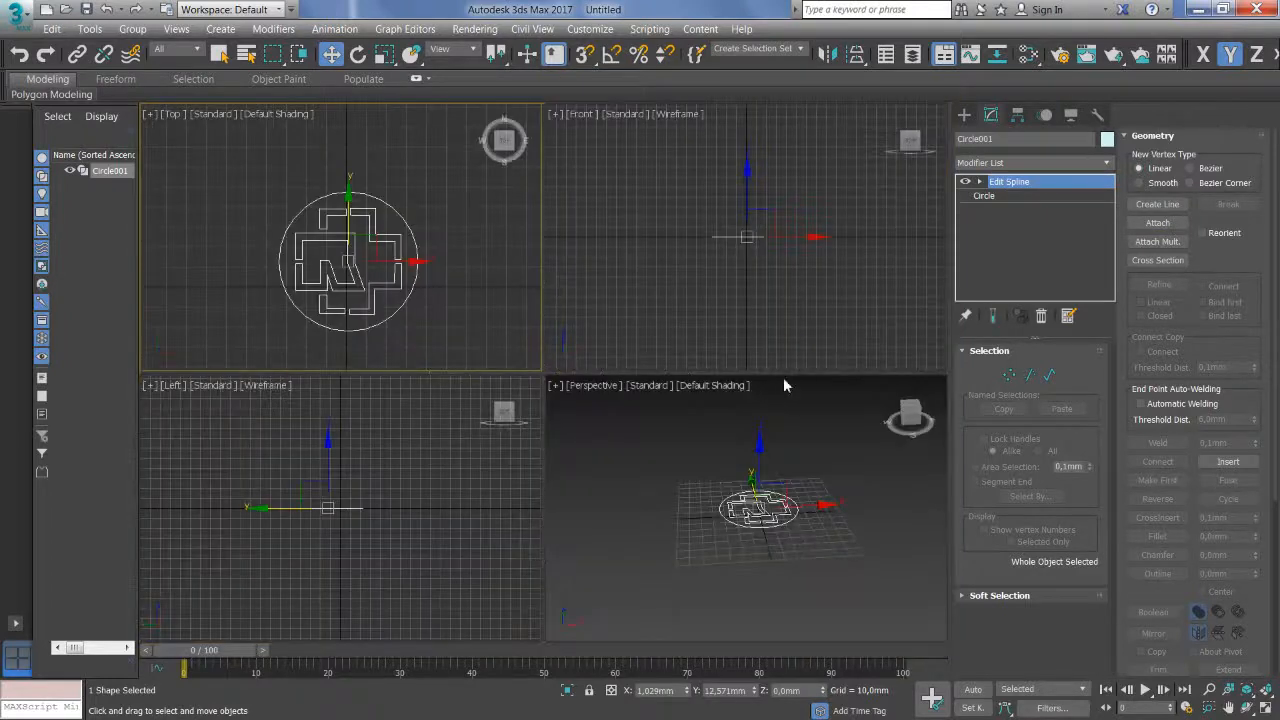
pyautogui.moveTo(763, 313); pyautogui.dragTo(737, 354)
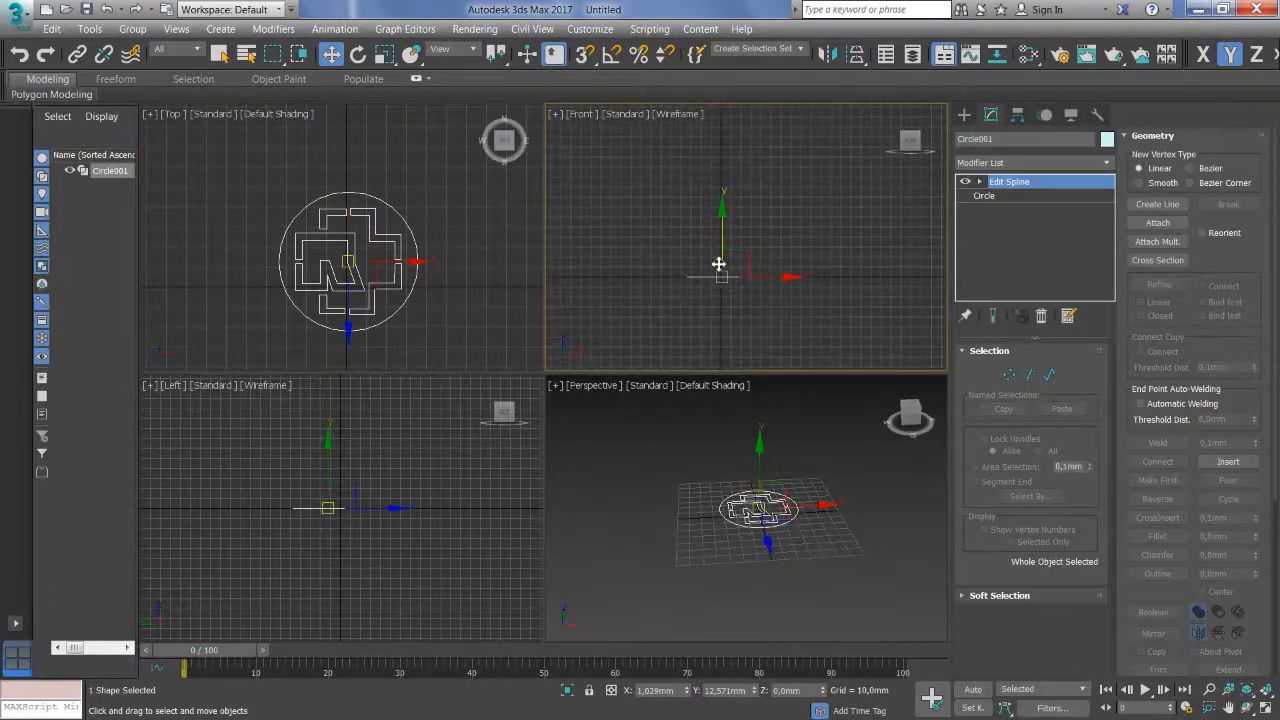
pyautogui.scroll(2, 718, 262)
pyautogui.moveTo(718, 261); pyautogui.dragTo(720, 270)
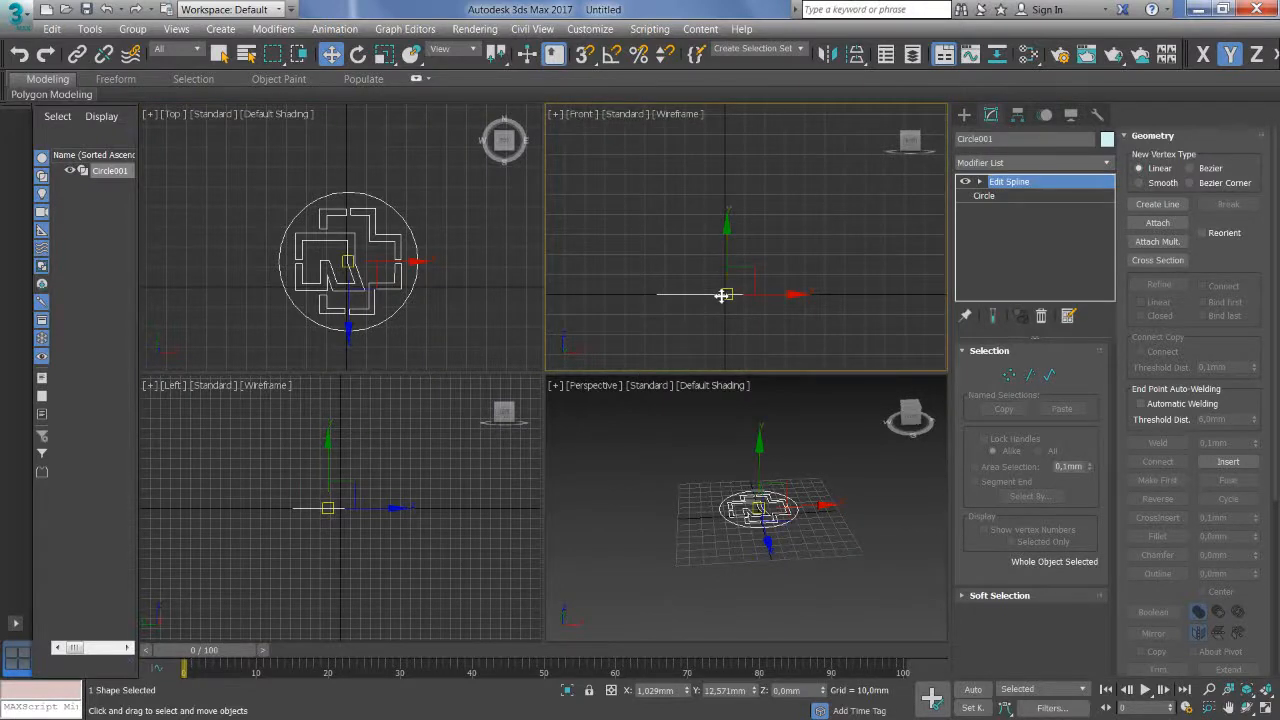
pyautogui.click(963, 116)
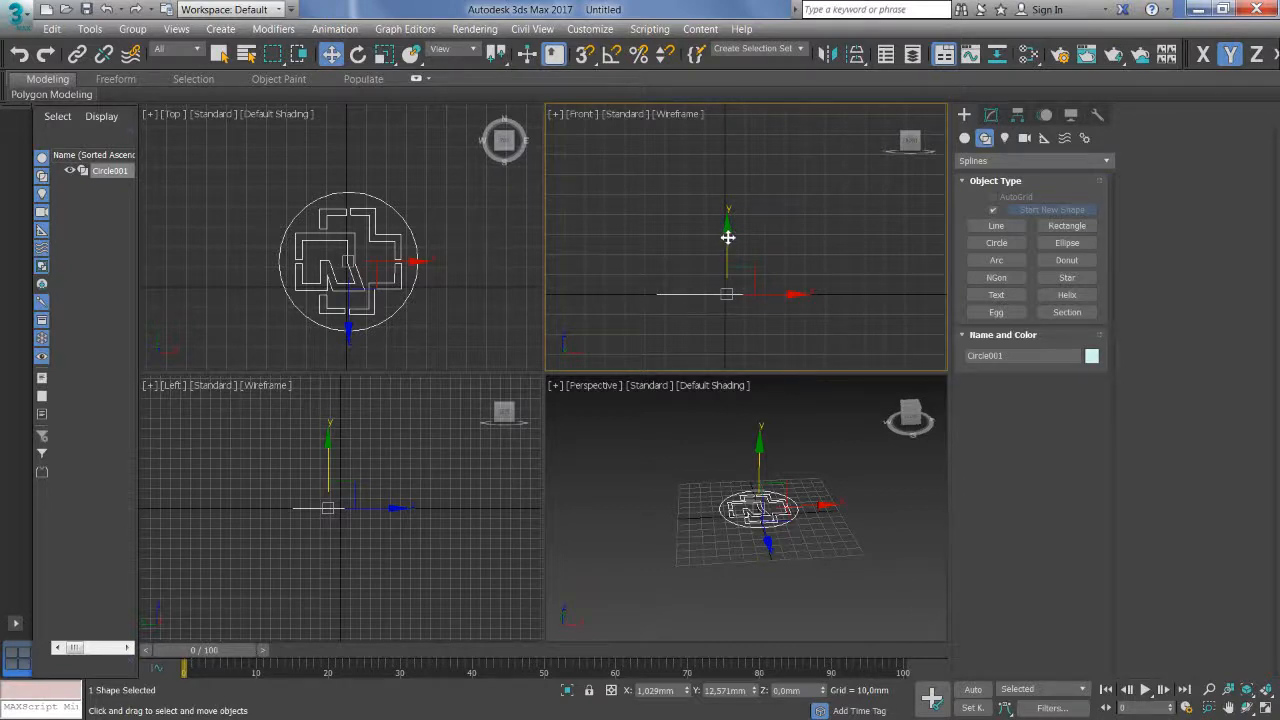
pyautogui.moveTo(727, 237); pyautogui.dragTo(727, 243)
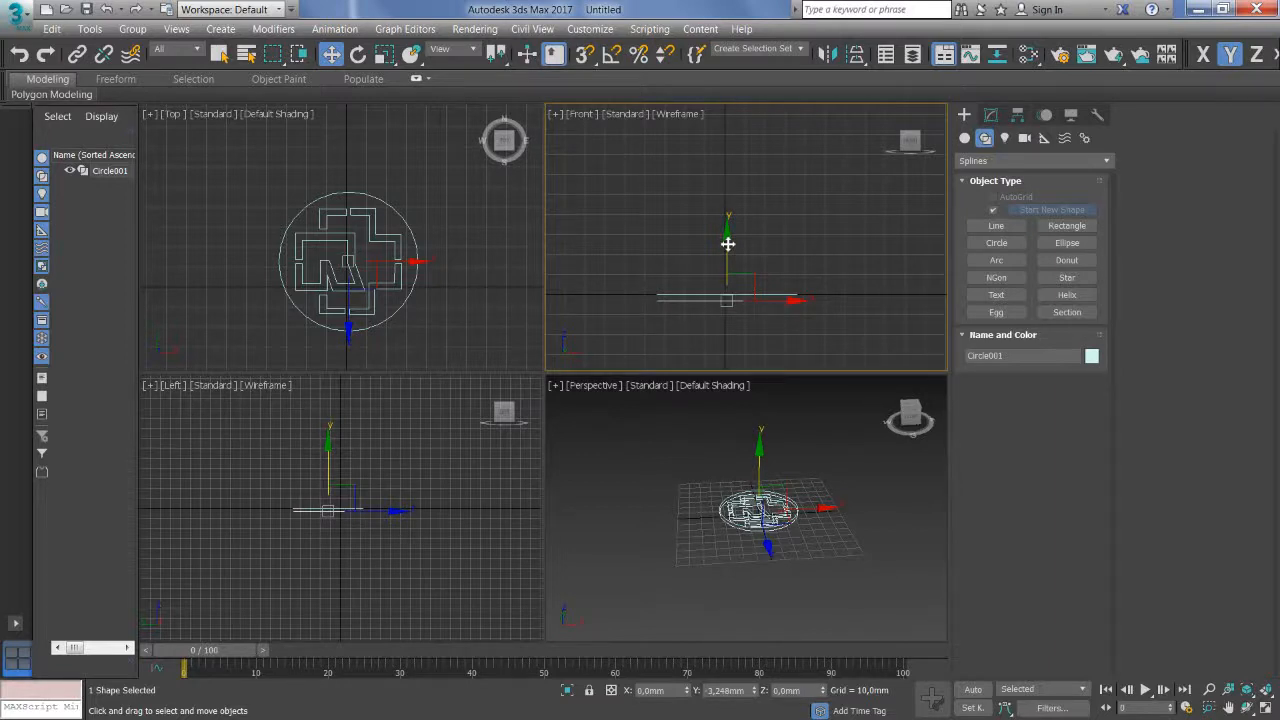
pyautogui.moveTo(727, 244); pyautogui.dragTo(727, 242)
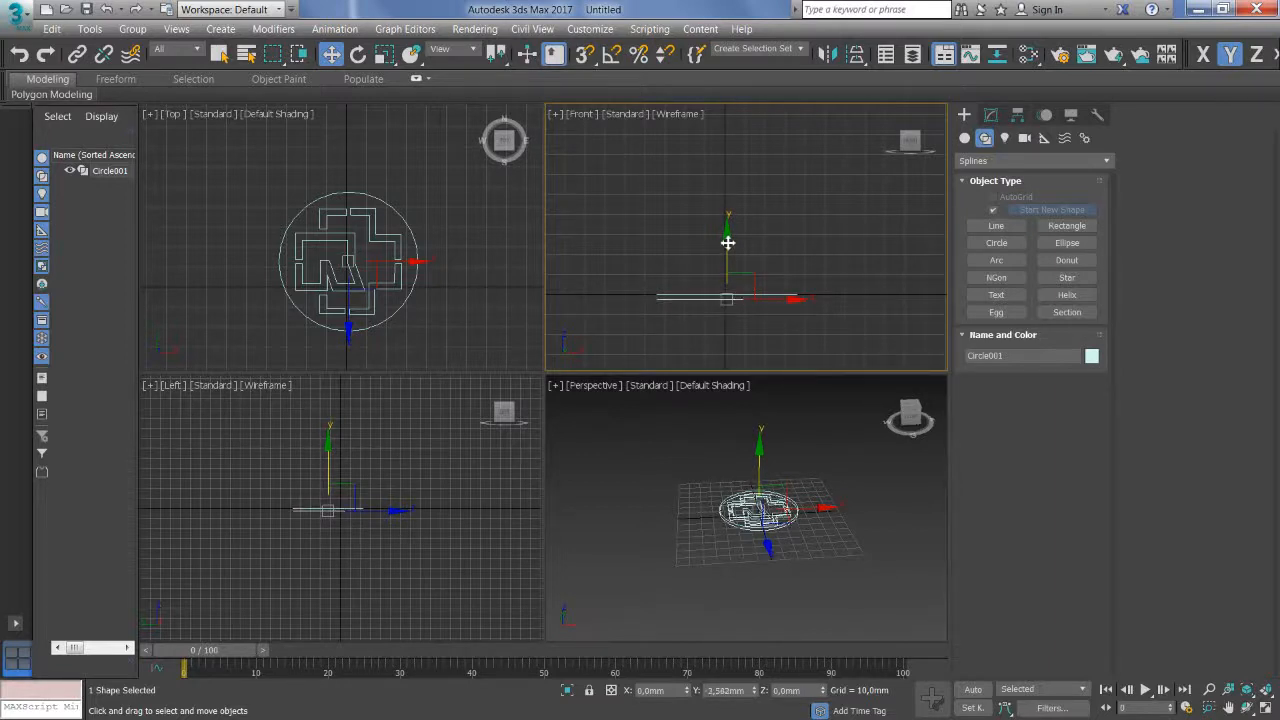
pyautogui.moveTo(728, 242); pyautogui.dragTo(728, 243)
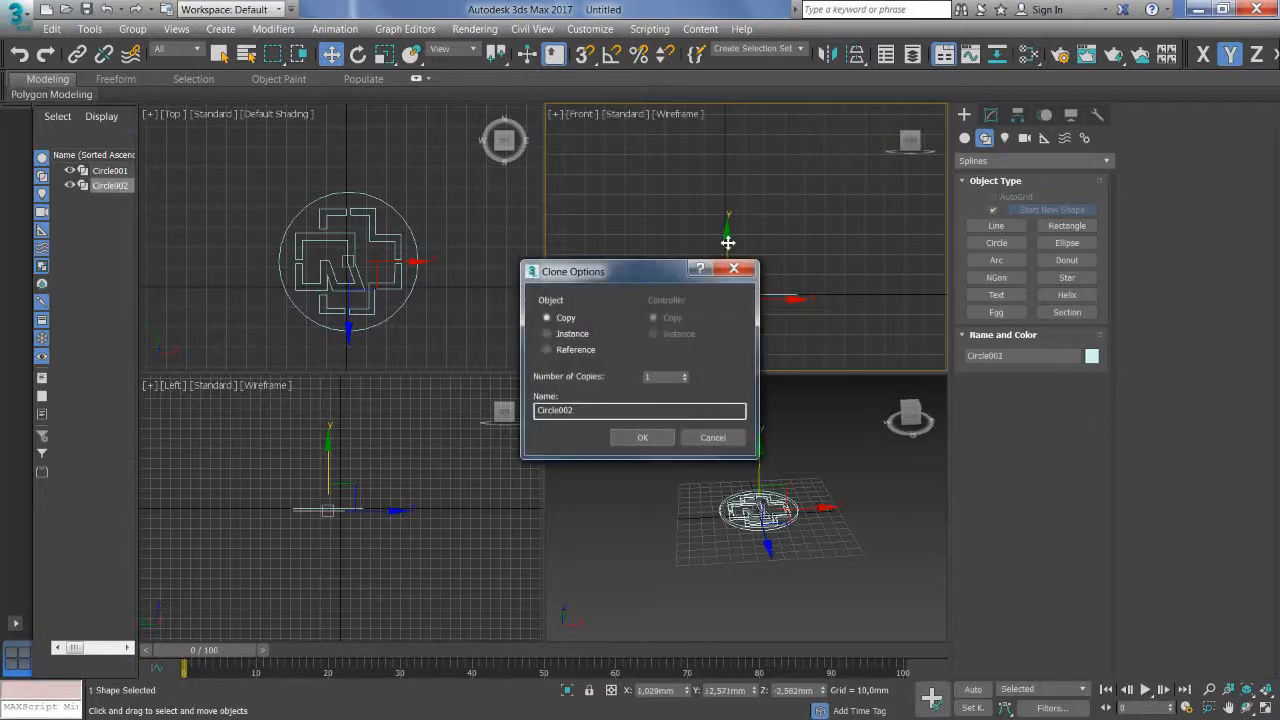
pyautogui.click(642, 439)
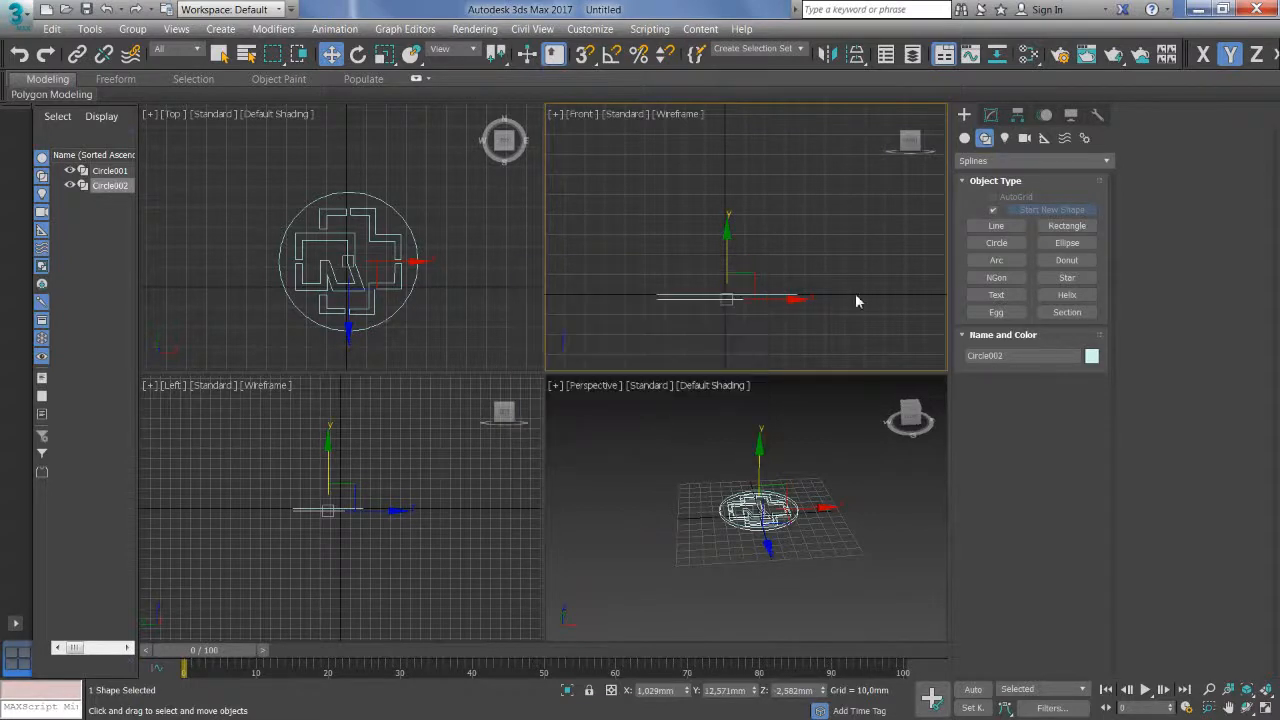
# Step: Smooth the circle of the lower copy by setting its interpolation steps to 17
pyautogui.click(991, 116)
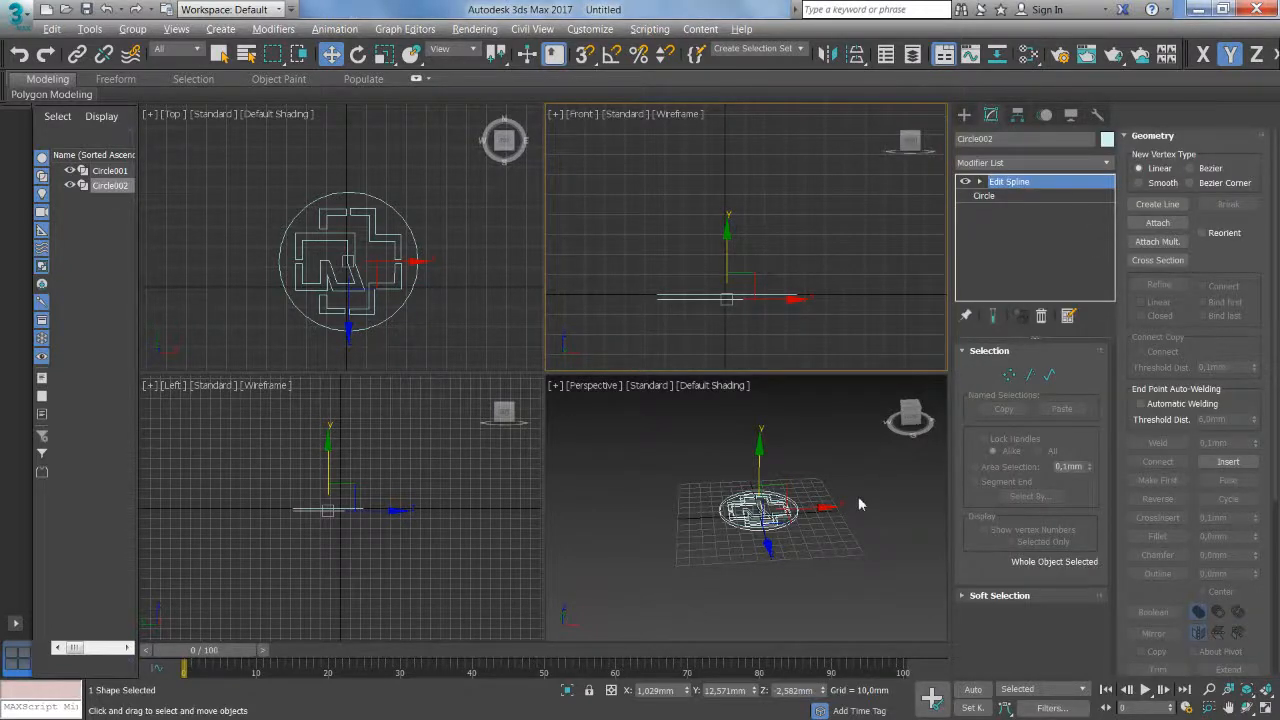
pyautogui.hotkey('alt', 'w')
pyautogui.moveTo(660, 432); pyautogui.dragTo(646, 483)
pyautogui.scroll(2, 556, 425)
pyautogui.scroll(4, 556, 425)
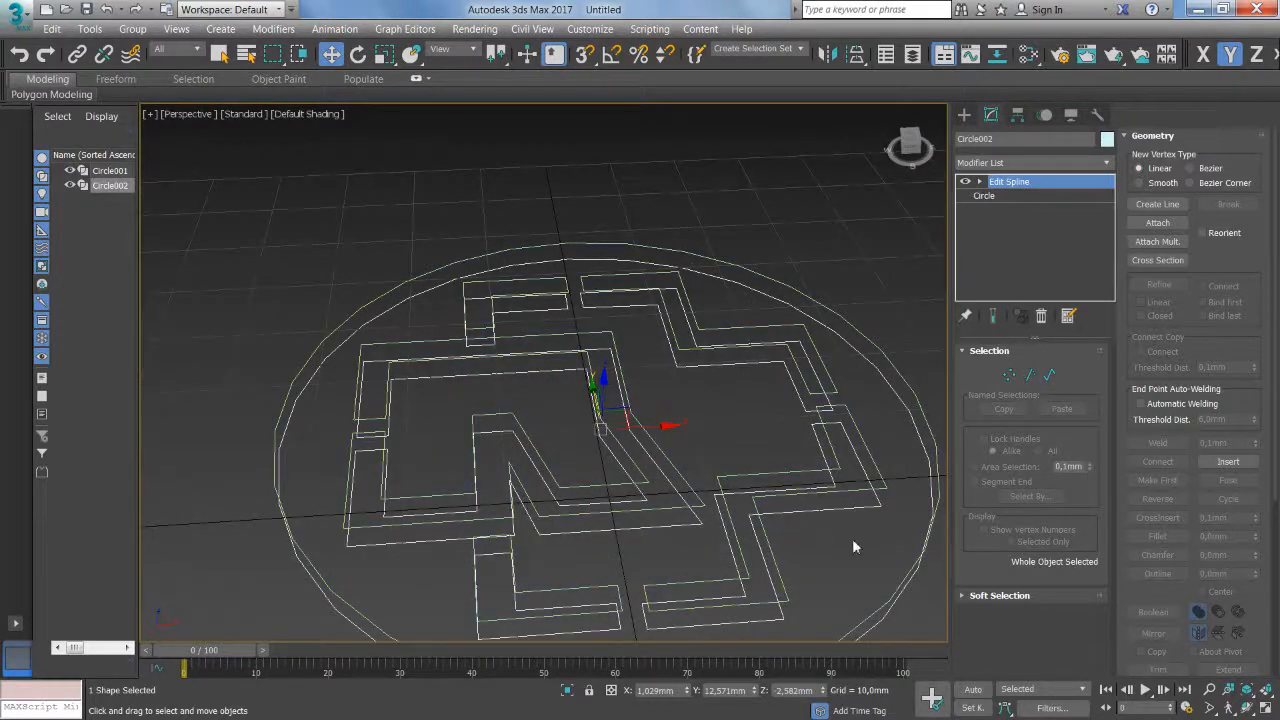
pyautogui.scroll(-4, 851, 538)
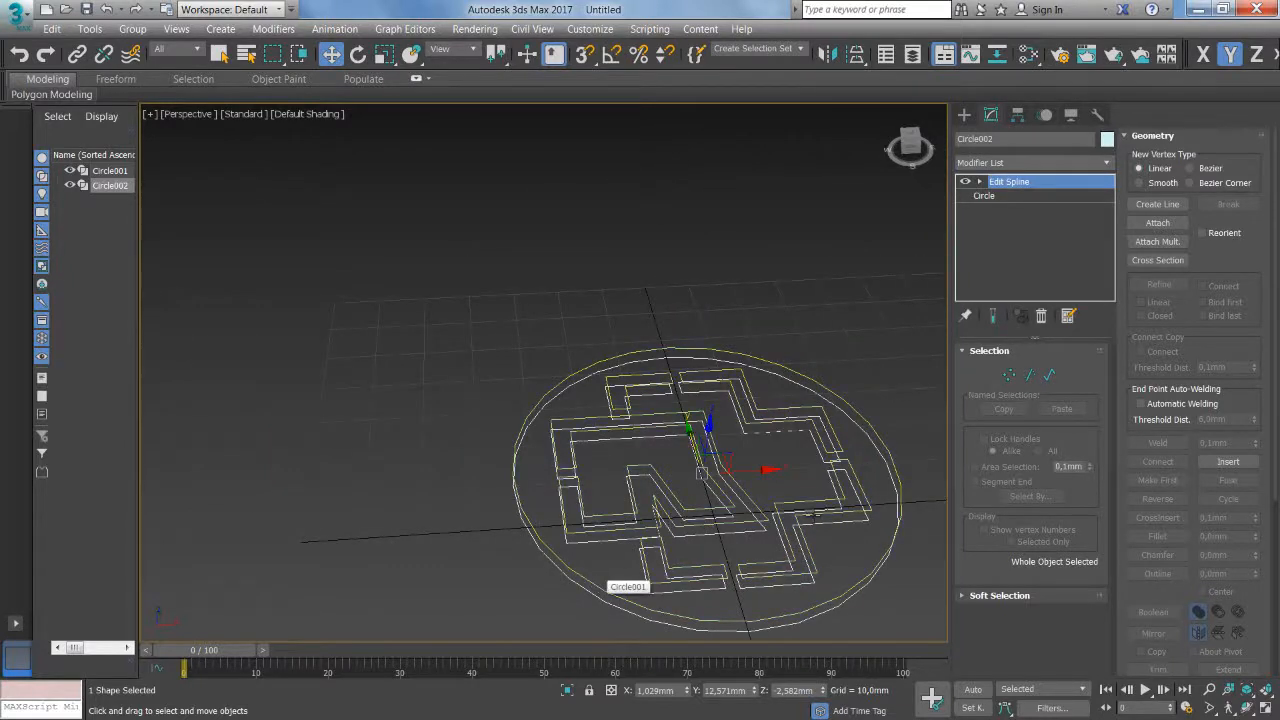
pyautogui.click(990, 196)
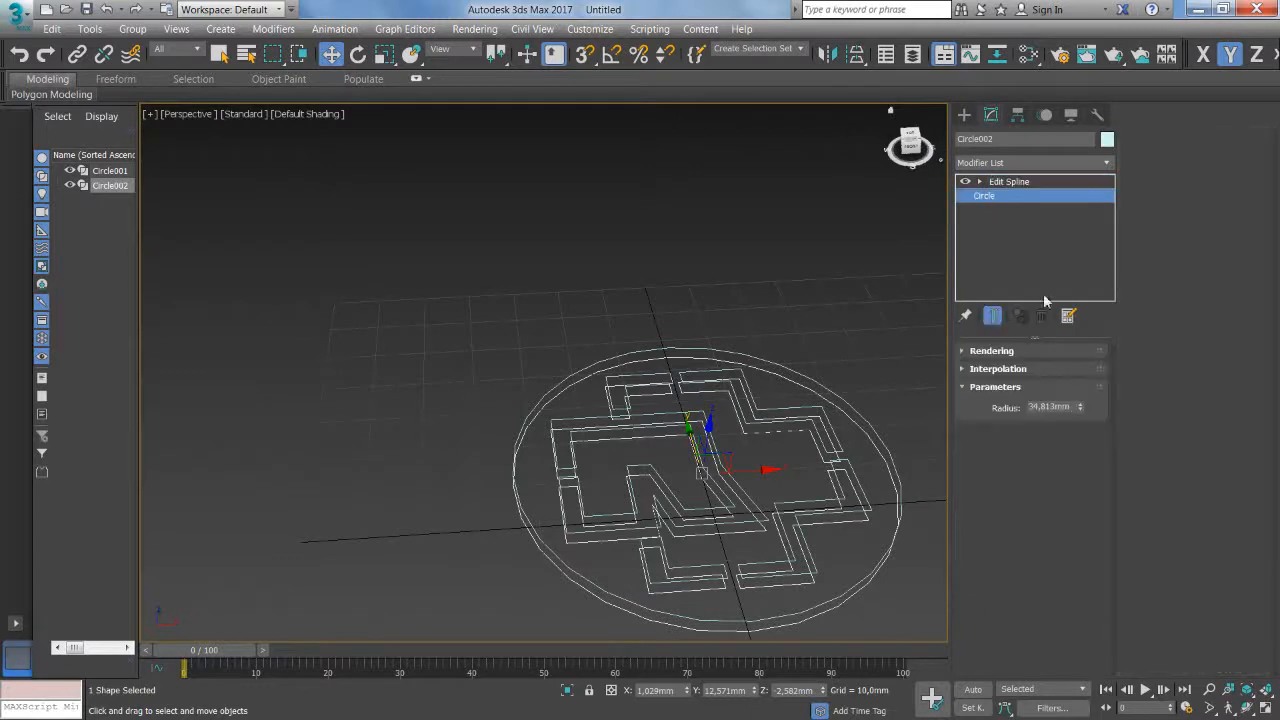
pyautogui.click(961, 369)
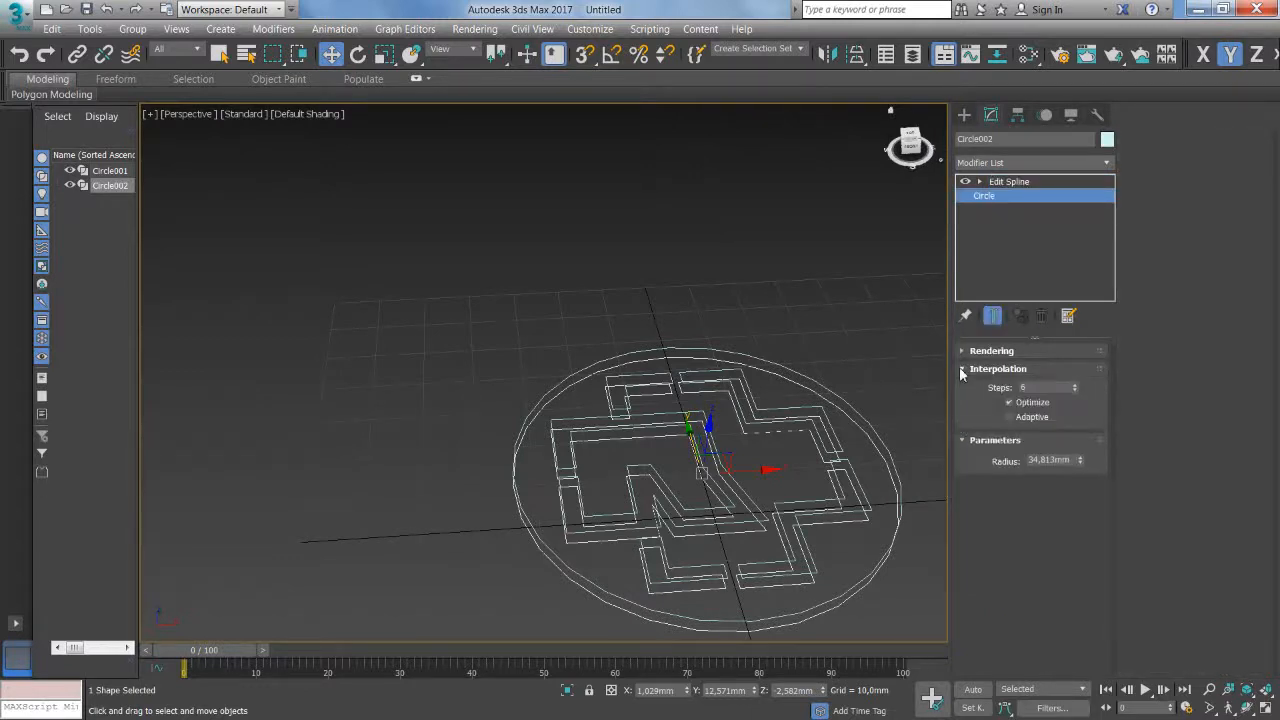
pyautogui.click(1074, 385)
pyautogui.click(1074, 385)
pyautogui.click(1074, 385)
pyautogui.click(1074, 385)
pyautogui.click(1074, 385)
pyautogui.click(1074, 385)
pyautogui.click(1074, 385)
pyautogui.scroll(6, 554, 580)
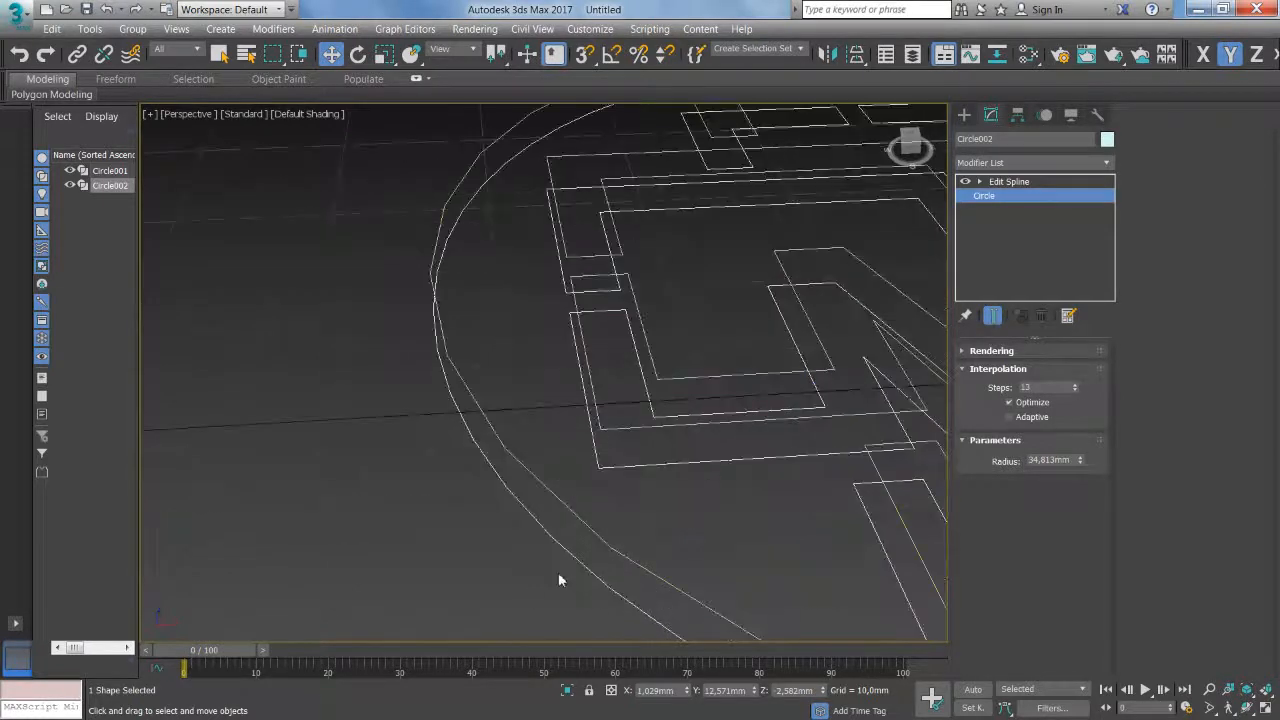
pyautogui.click(1075, 386)
pyautogui.click(1075, 386)
pyautogui.click(1075, 386)
pyautogui.click(1075, 386)
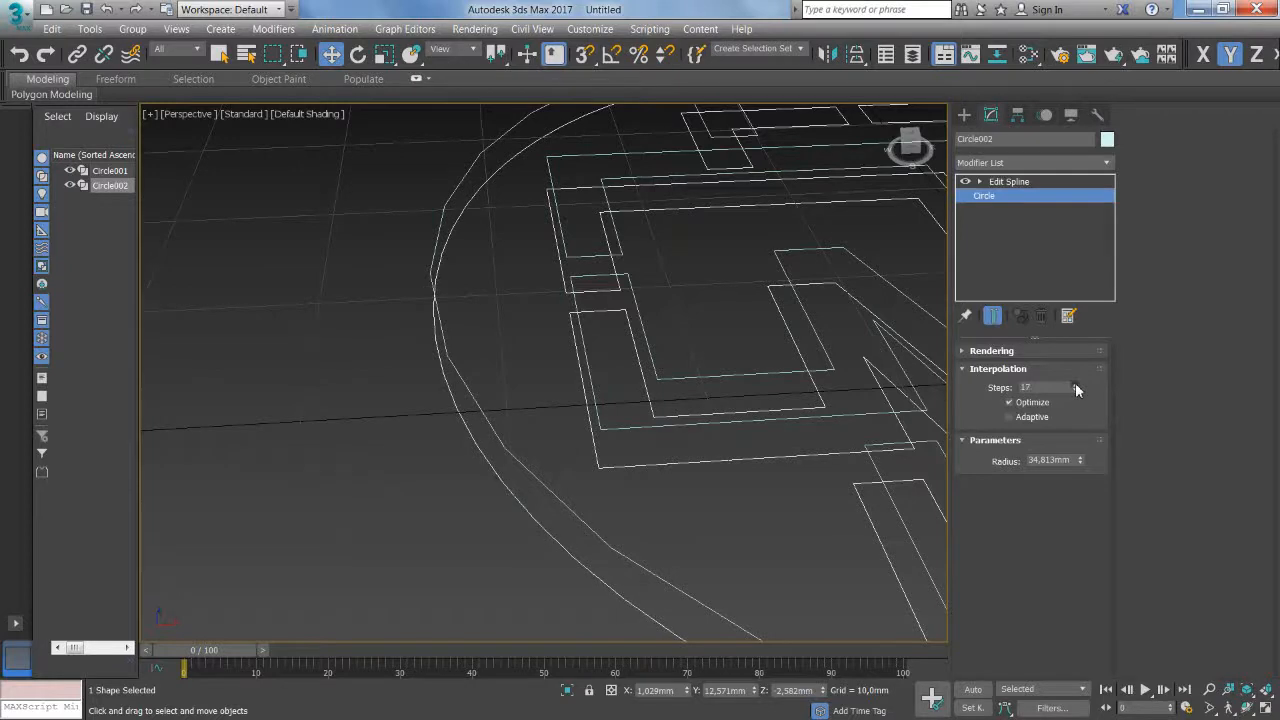
# Step: Smooth the circle of the upper, original shape by setting its interpolation steps to 22
pyautogui.click(655, 578)
pyautogui.click(1023, 197)
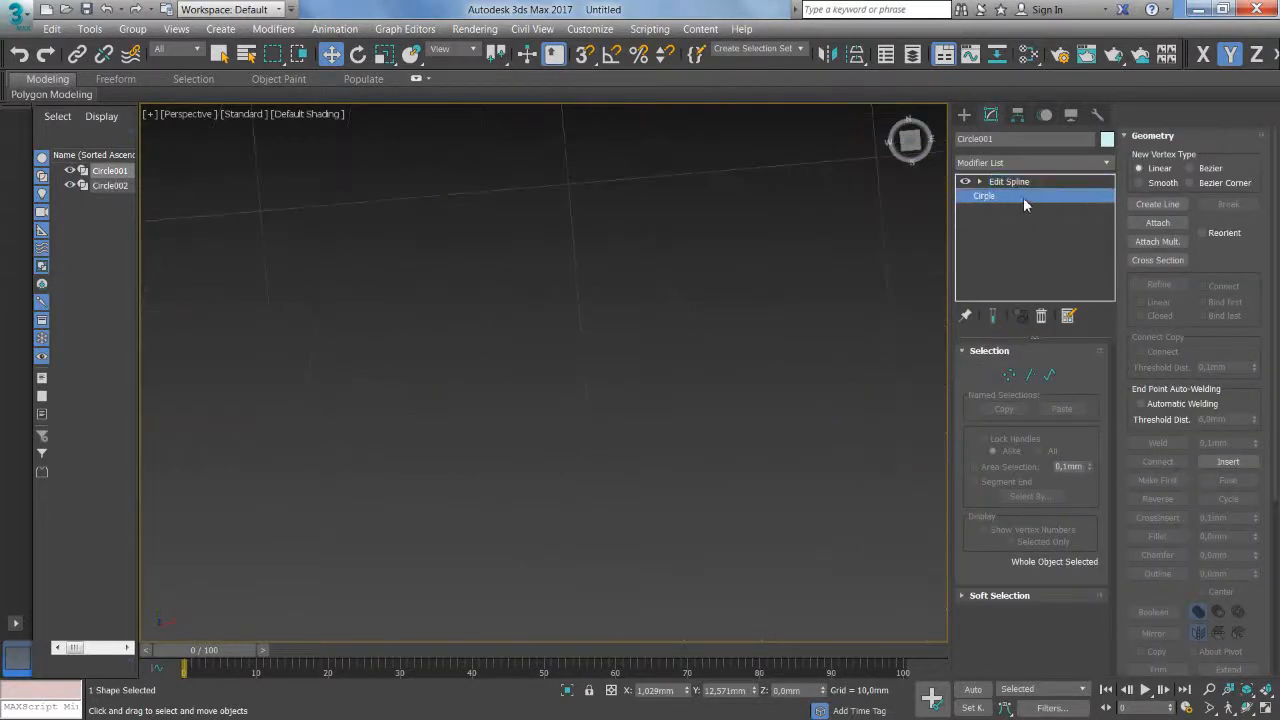
pyautogui.scroll(-5, 732, 464)
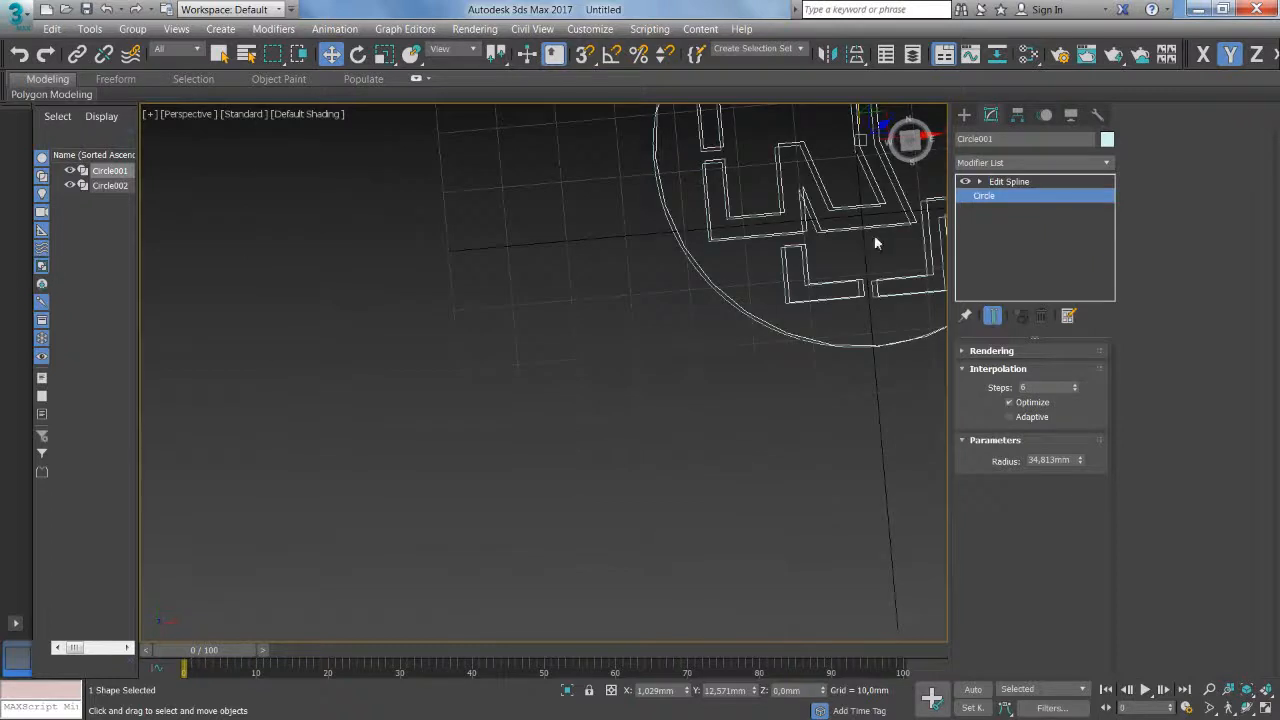
pyautogui.scroll(4, 805, 307)
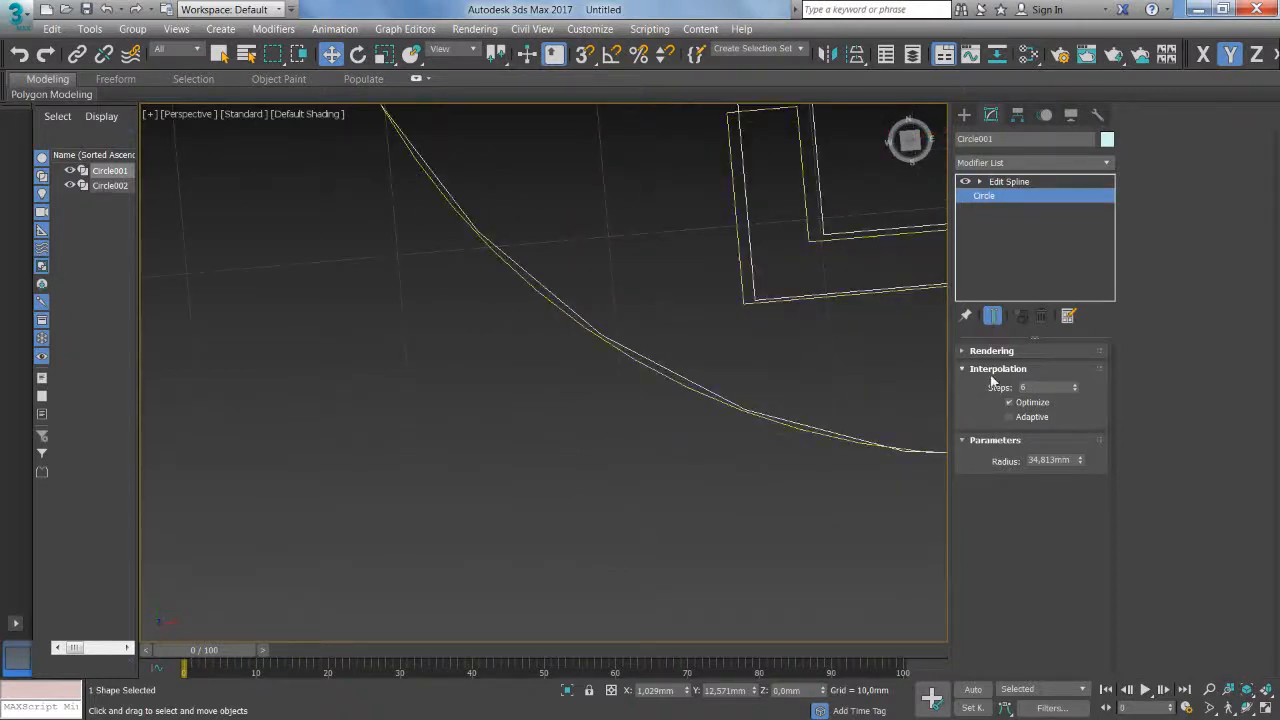
pyautogui.click(1075, 384)
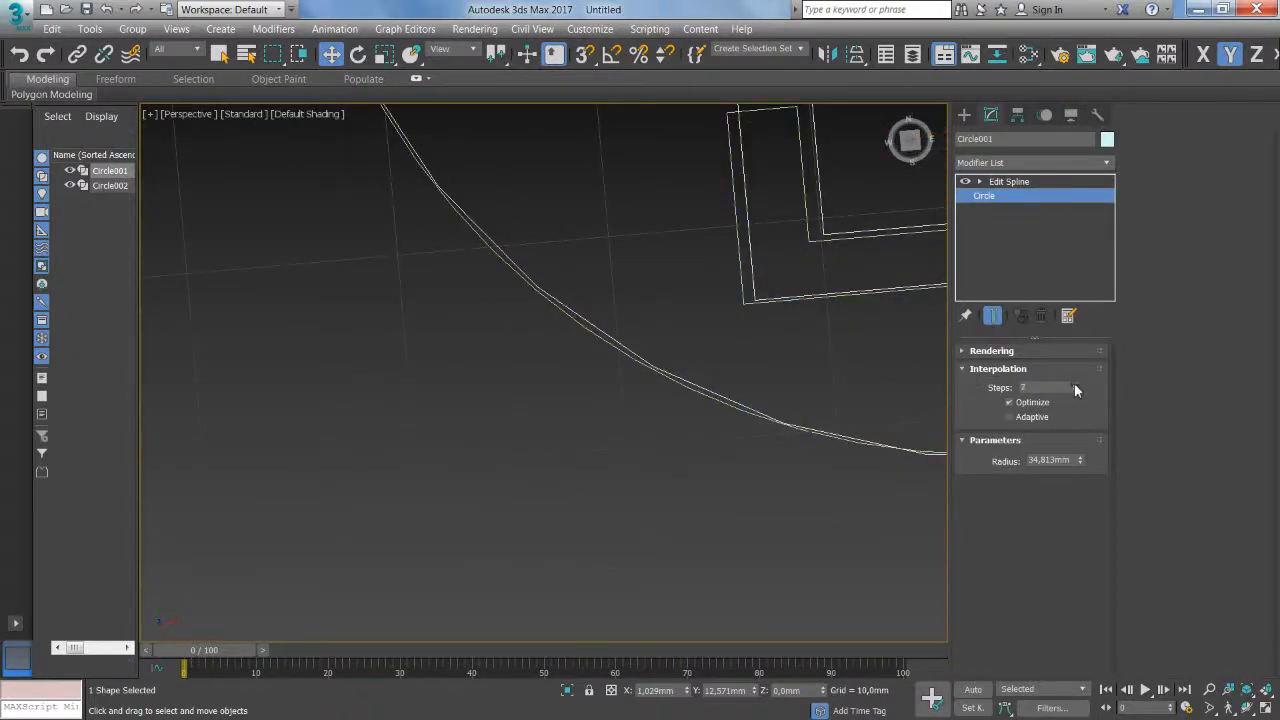
pyautogui.click(1075, 384)
pyautogui.click(1075, 384)
pyautogui.click(1075, 384)
pyautogui.click(1075, 384)
pyautogui.click(1075, 385)
pyautogui.click(1075, 385)
pyautogui.click(1075, 385)
pyautogui.click(1075, 385)
pyautogui.click(1075, 385)
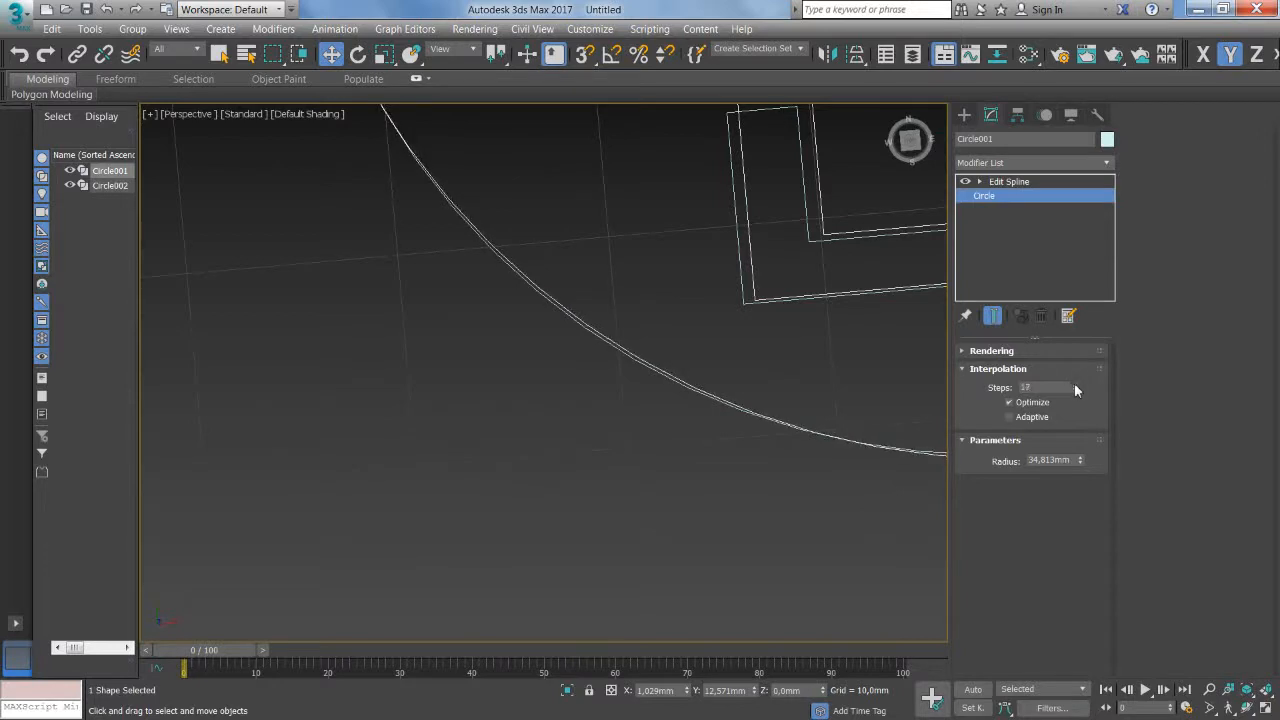
pyautogui.click(1075, 385)
pyautogui.click(1075, 385)
pyautogui.scroll(-5, 786, 425)
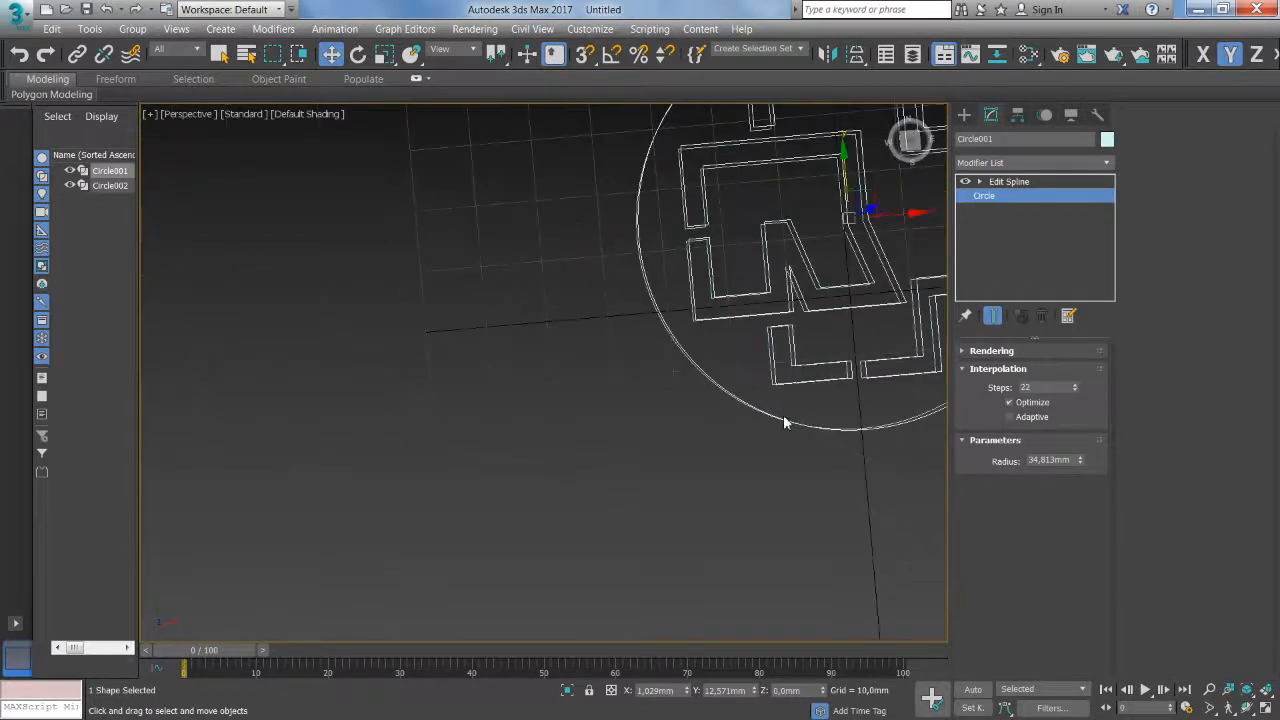
# Step: Set the interpolation steps of the lower copy's circle to 22, the same smoothness as the upper shape
pyautogui.scroll(5, 784, 422)
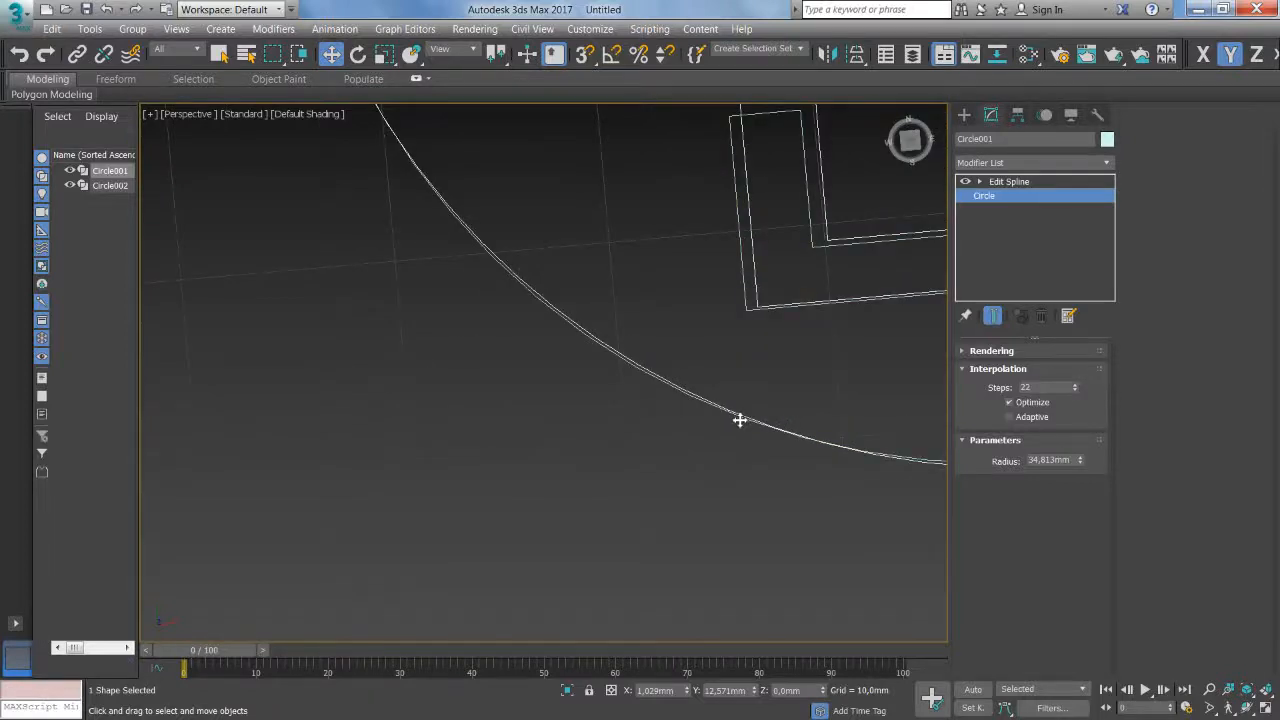
pyautogui.click(739, 425)
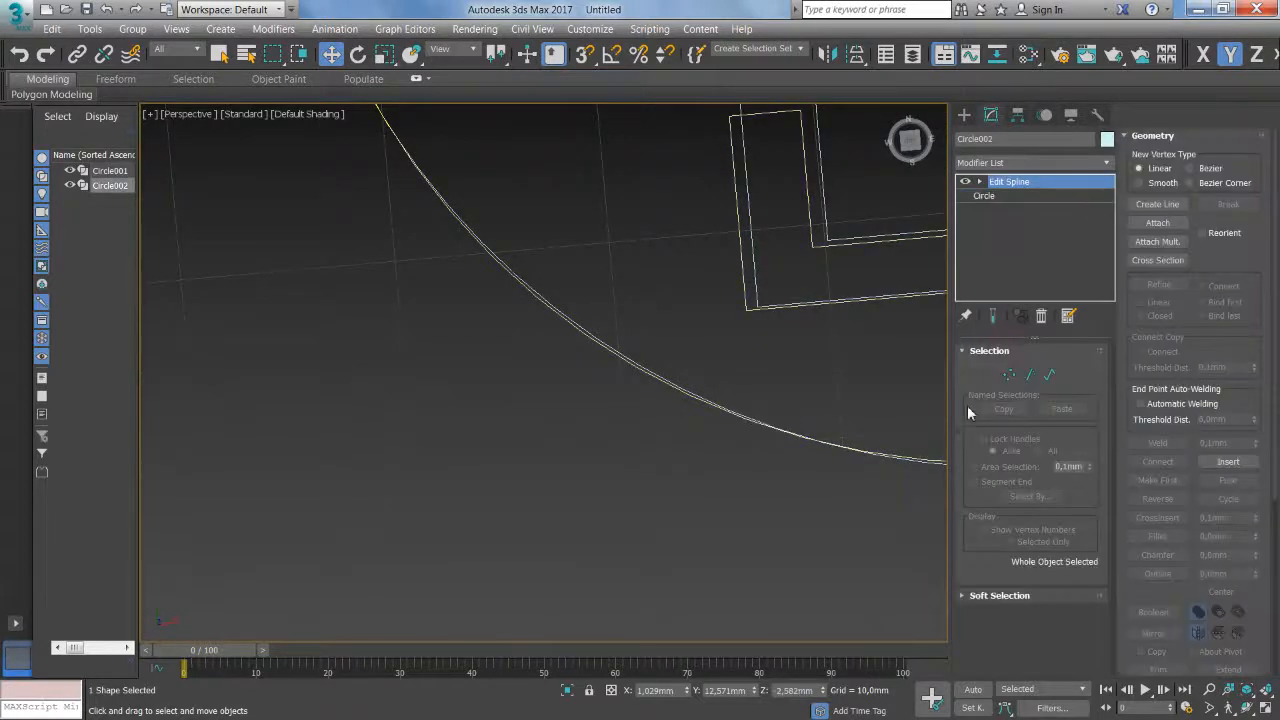
pyautogui.click(1022, 197)
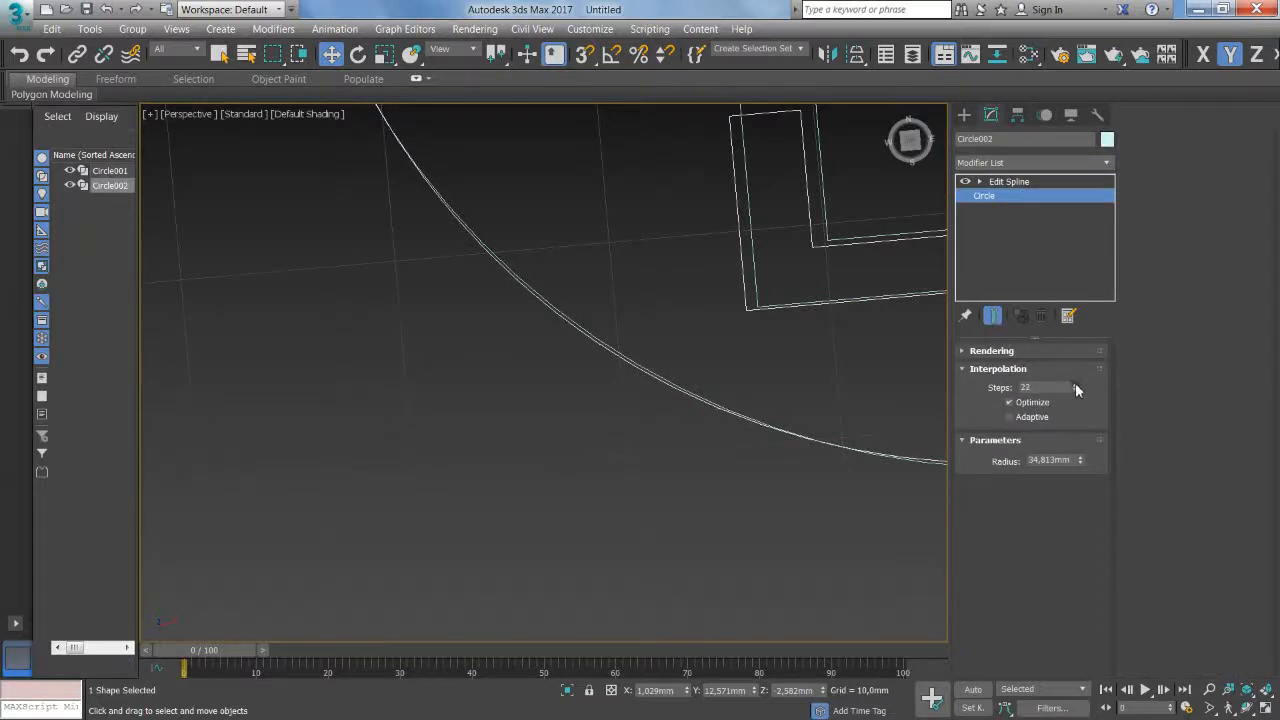
pyautogui.scroll(-5, 770, 444)
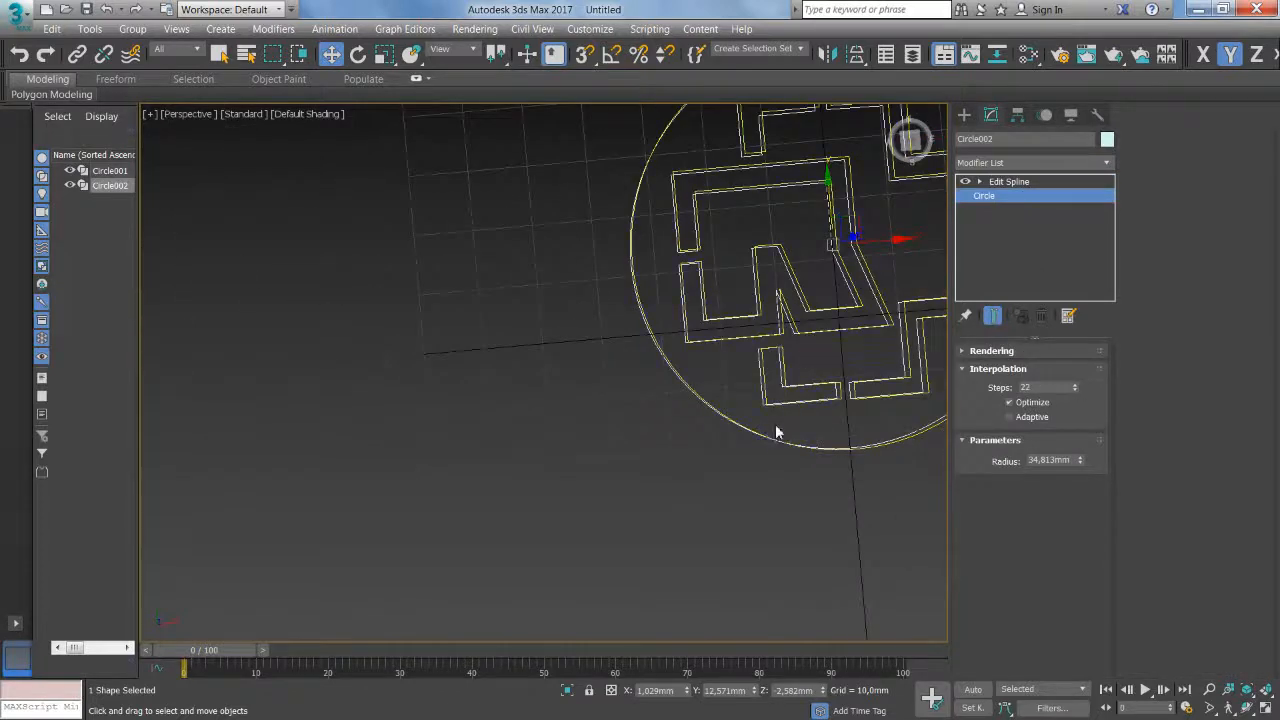
# Step: Add an Edit Poly modifier to the upper original shape
pyautogui.moveTo(715, 482); pyautogui.dragTo(646, 456)
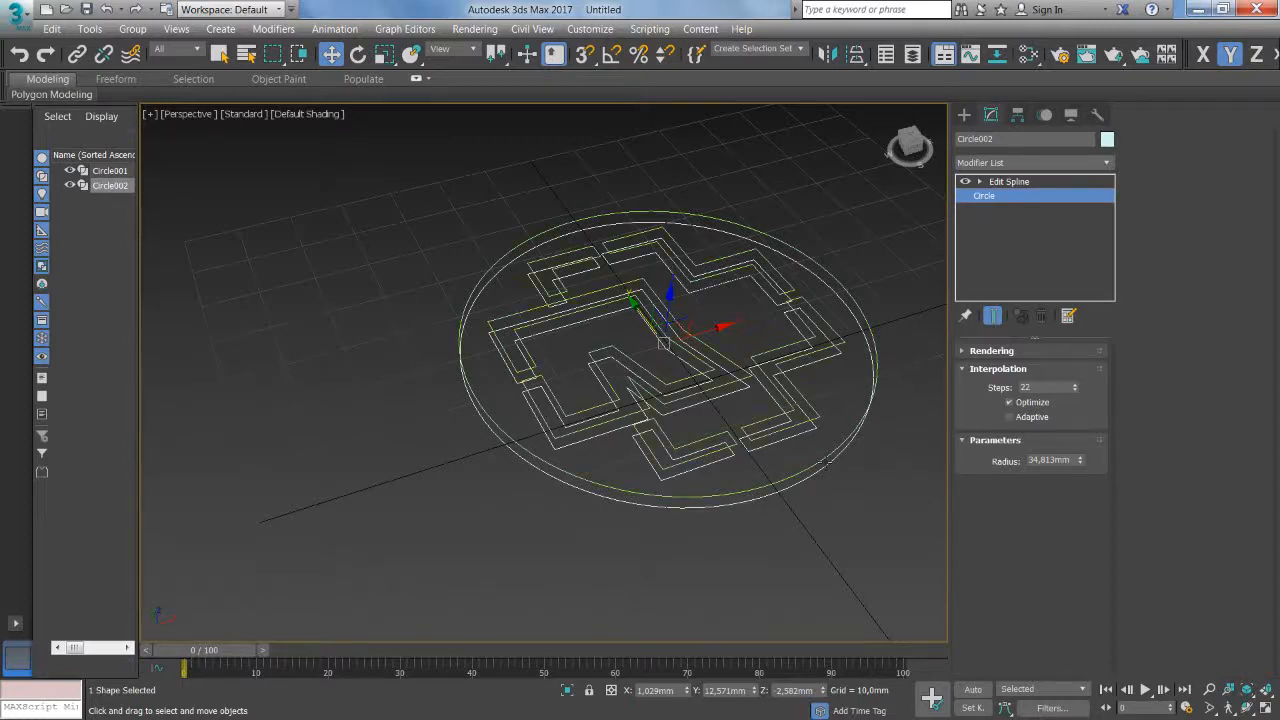
pyautogui.click(964, 114)
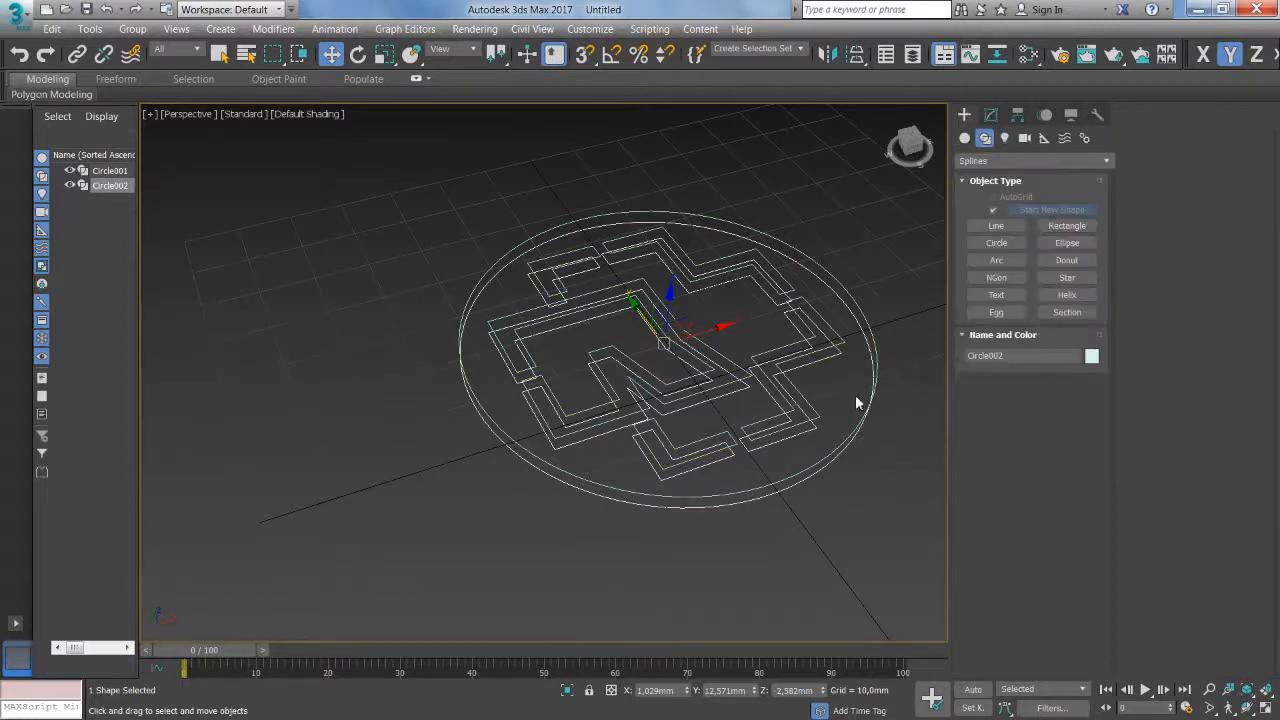
pyautogui.click(726, 494)
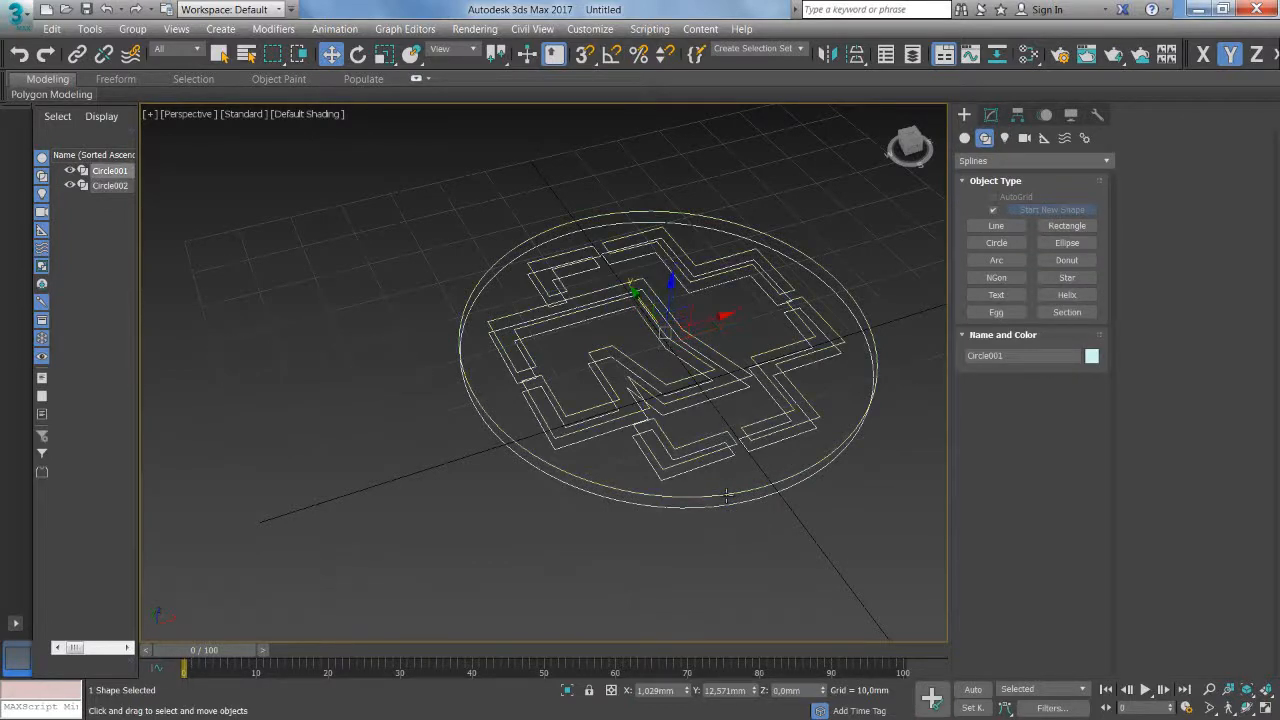
pyautogui.click(990, 114)
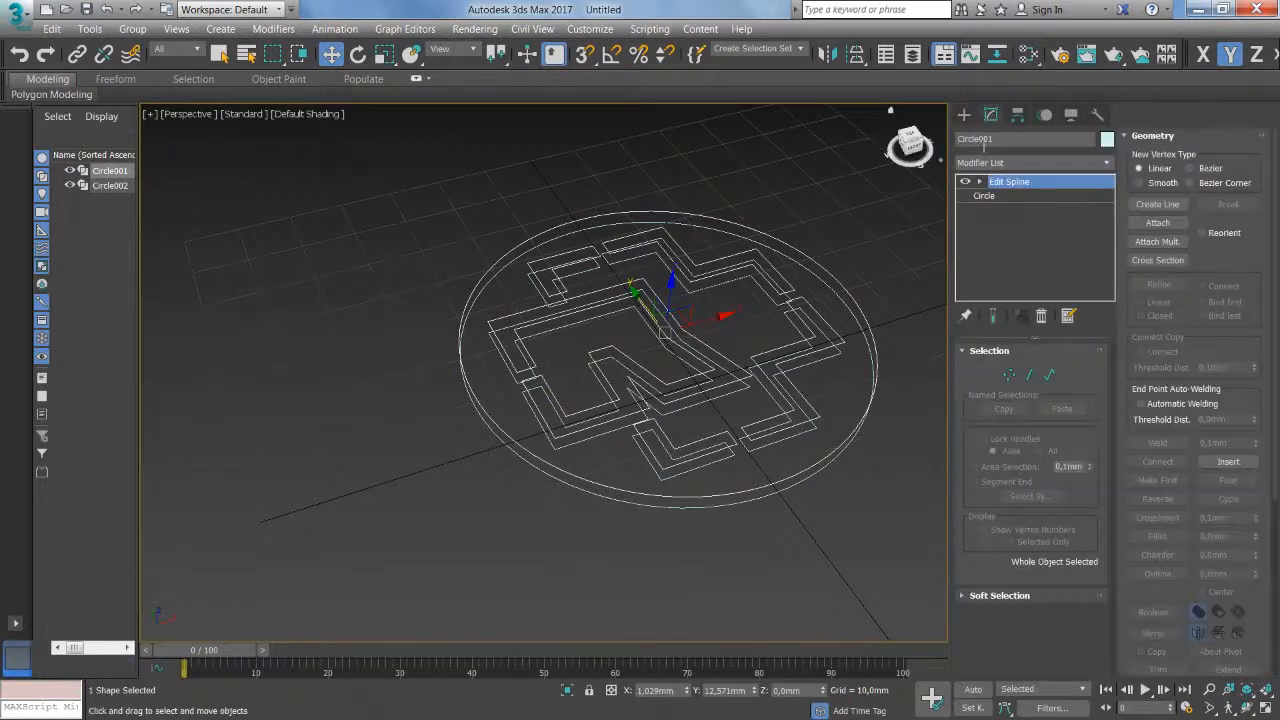
pyautogui.click(1106, 162)
pyautogui.scroll(-5, 1008, 582)
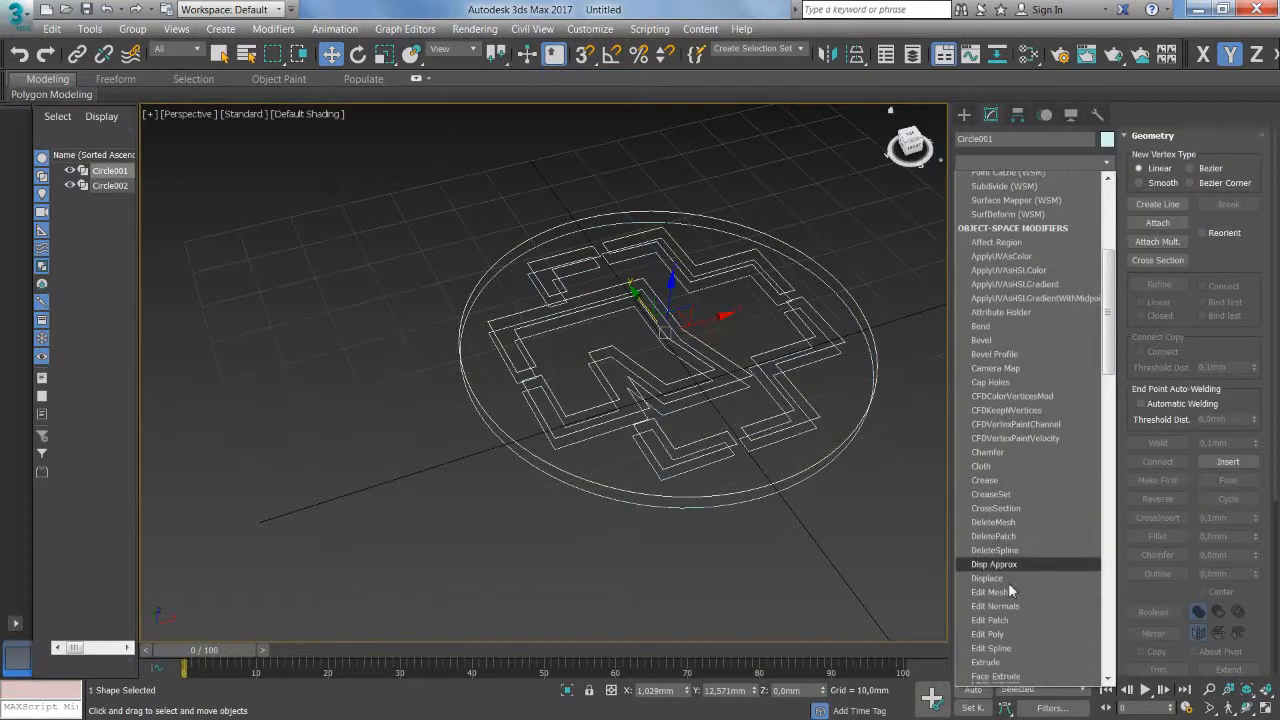
pyautogui.click(988, 612)
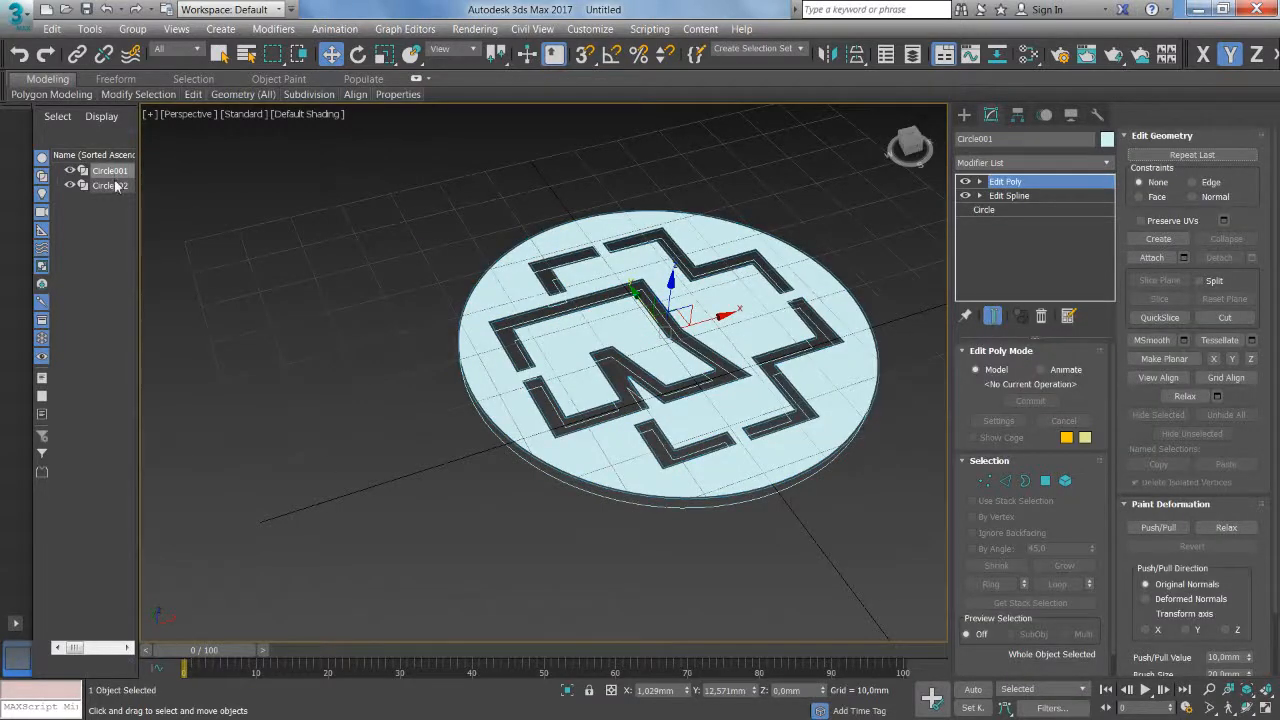
# Step: Attach the lower copy to the upper disc as part of one editable poly object
pyautogui.click(1152, 260)
pyautogui.click(721, 505)
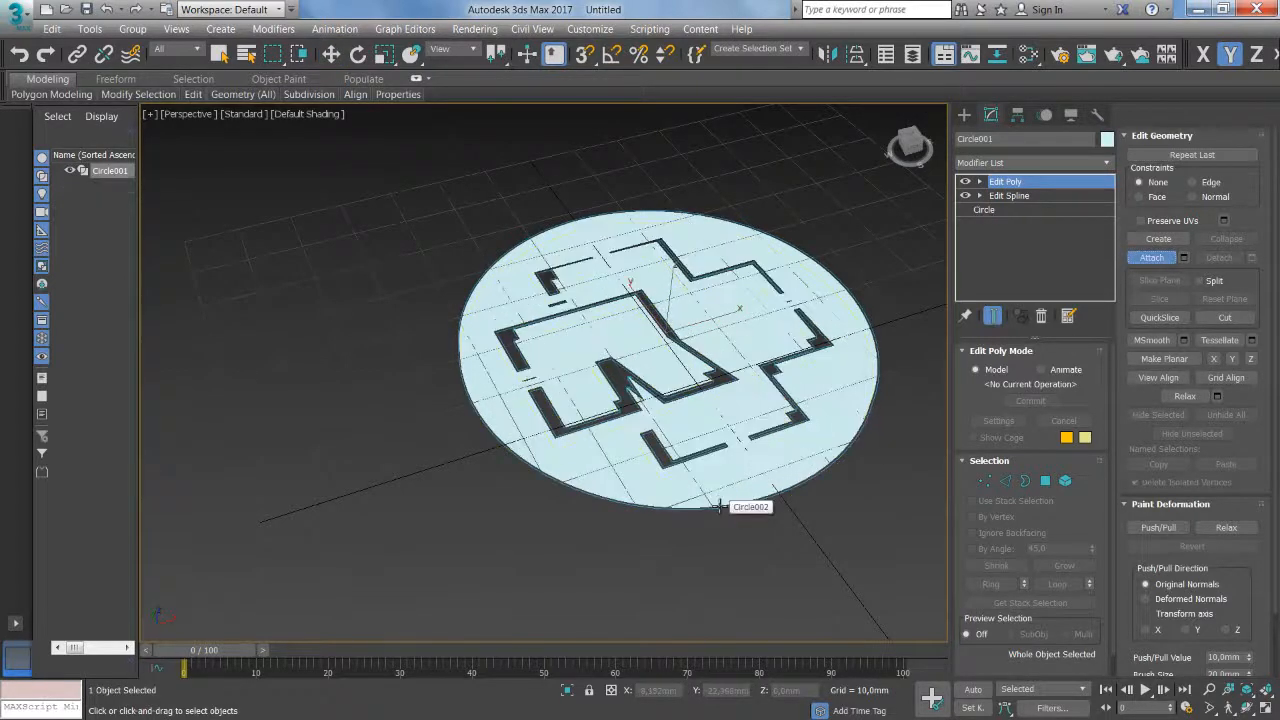
pyautogui.moveTo(774, 516)
pyautogui.mouseDown()
pyautogui.moveTo(799, 463)
pyautogui.moveTo(780, 469)
pyautogui.moveTo(760, 531)
pyautogui.mouseUp()
pyautogui.click(1151, 259)
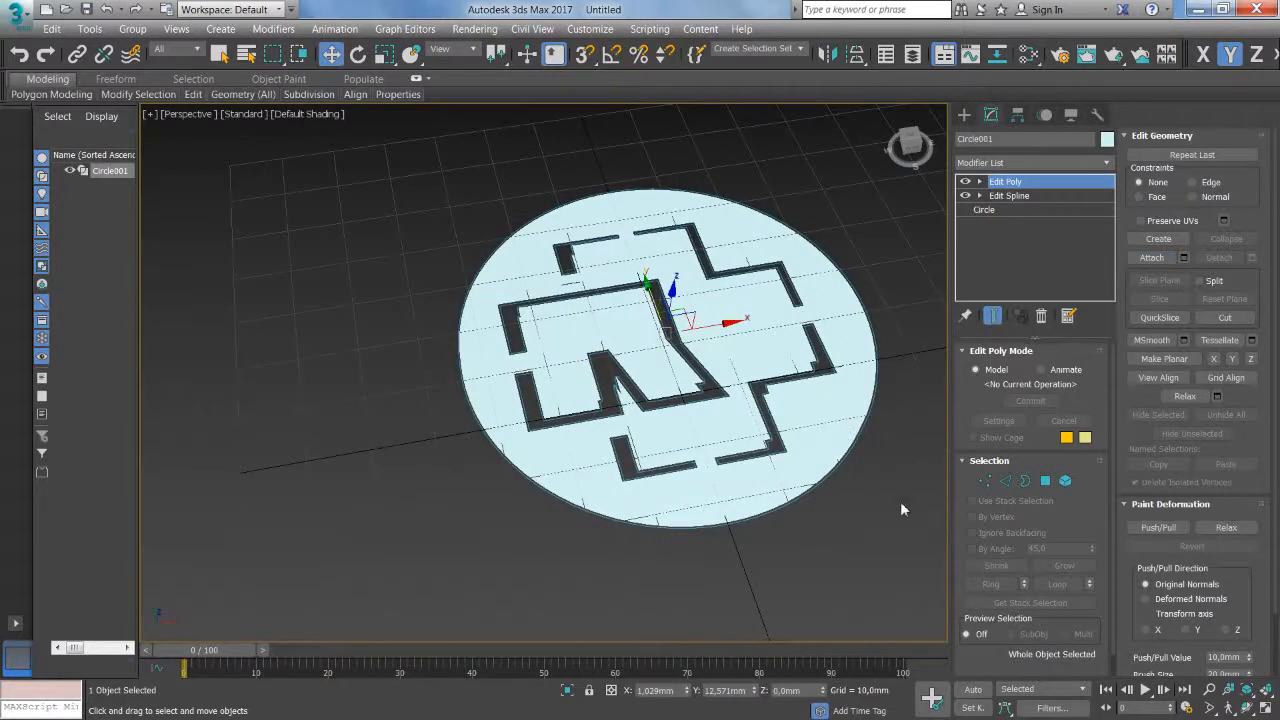
# Step: Try to bridge the upper and lower borders of the stepped cutout at the logo's lower right, and undo the bridge
pyautogui.click(1025, 481)
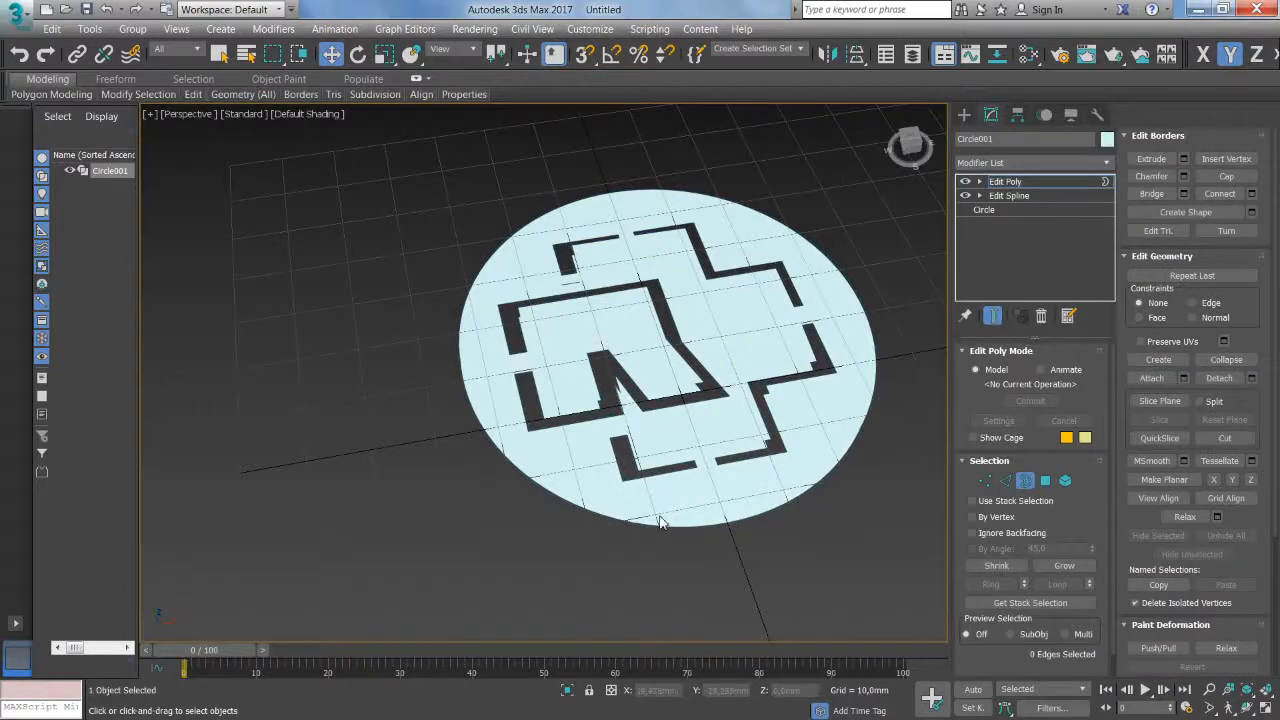
pyautogui.hotkey('alt', 'w')
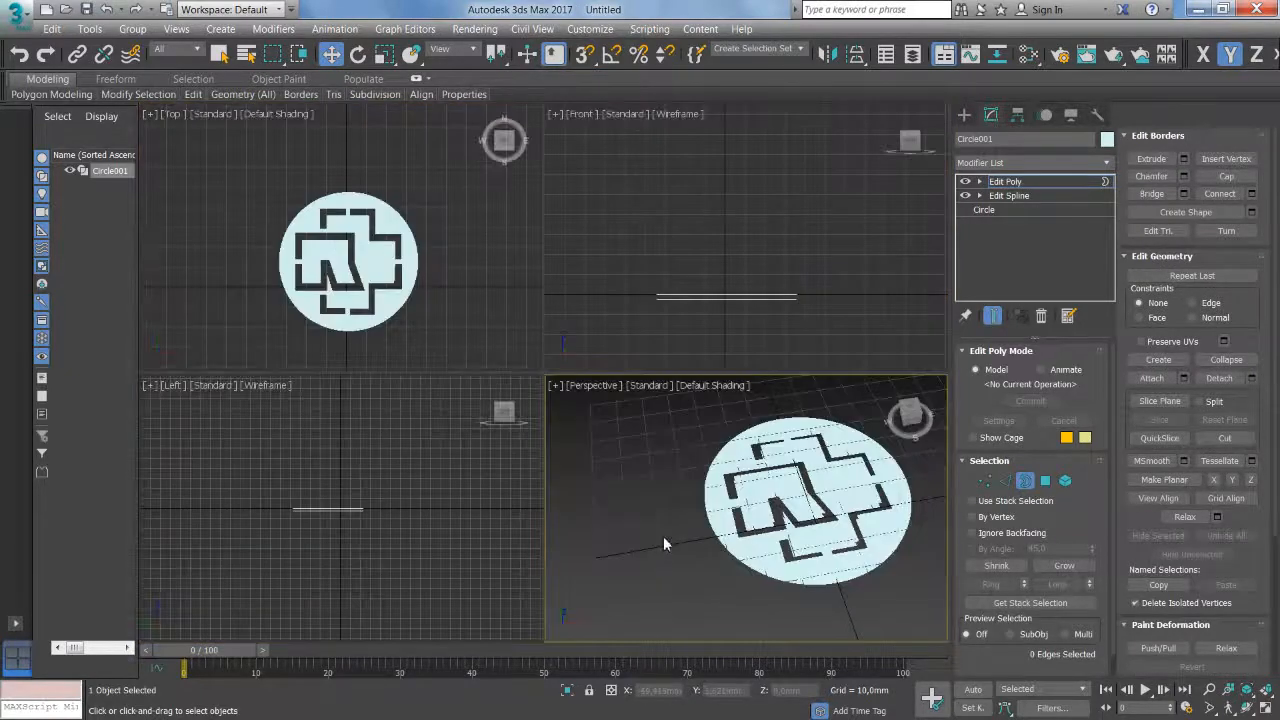
pyautogui.rightClick(372, 318)
pyautogui.scroll(5, 372, 318)
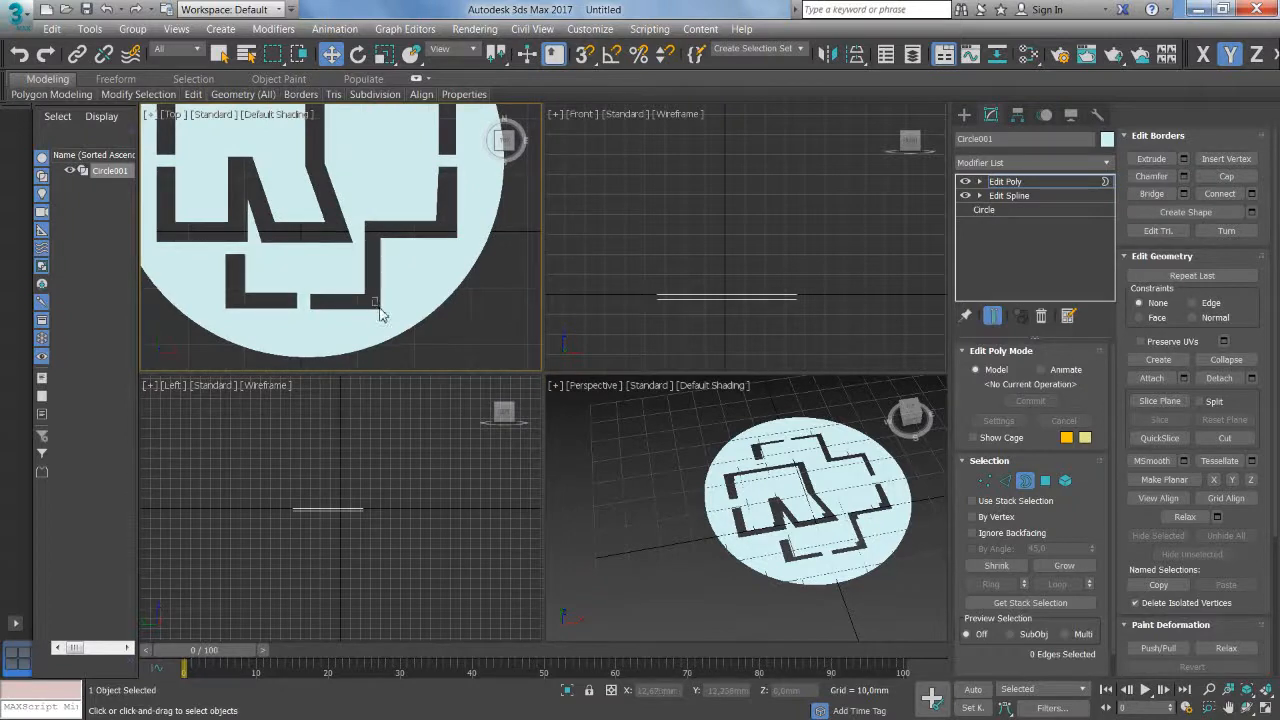
pyautogui.click(397, 318)
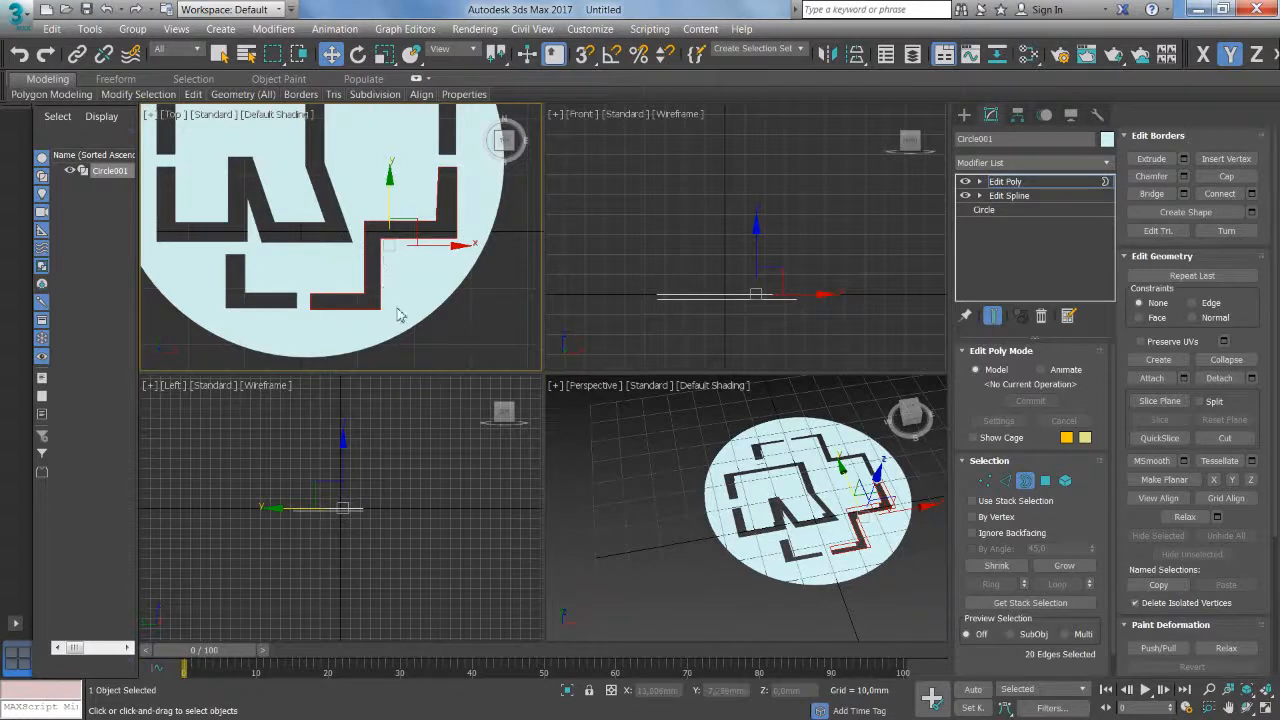
pyautogui.moveTo(411, 317); pyautogui.dragTo(438, 337)
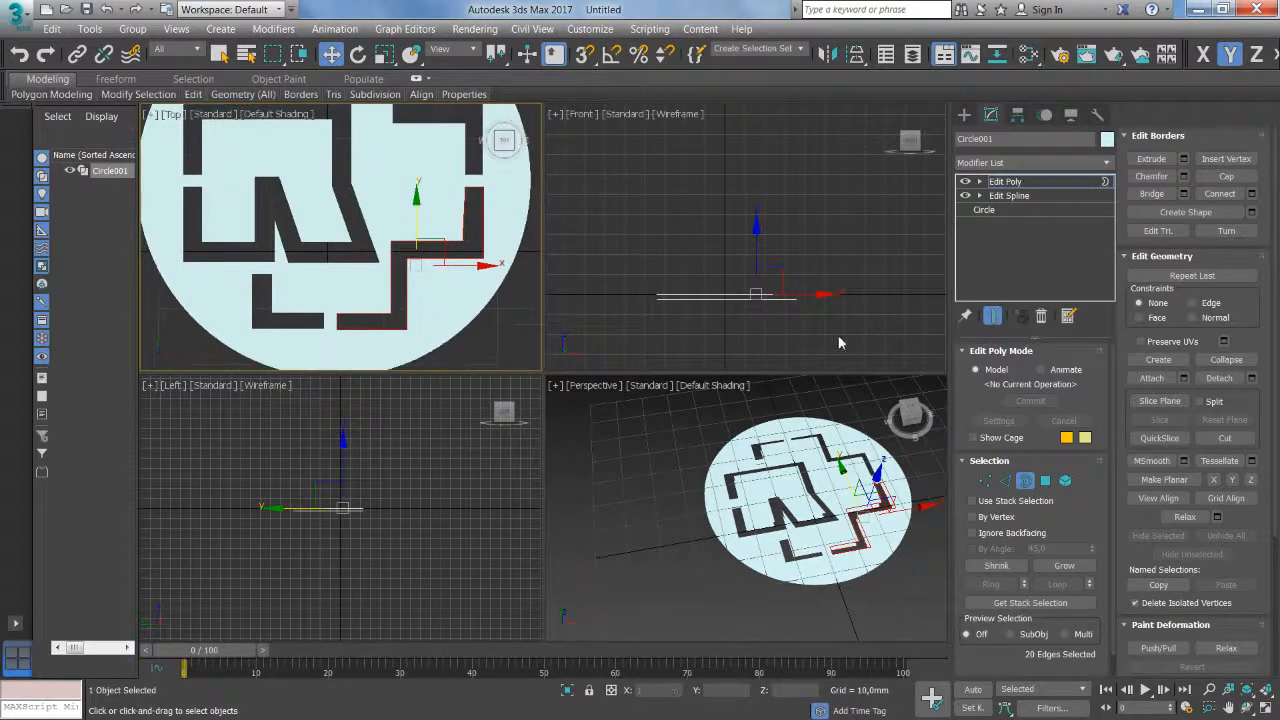
pyautogui.click(1152, 193)
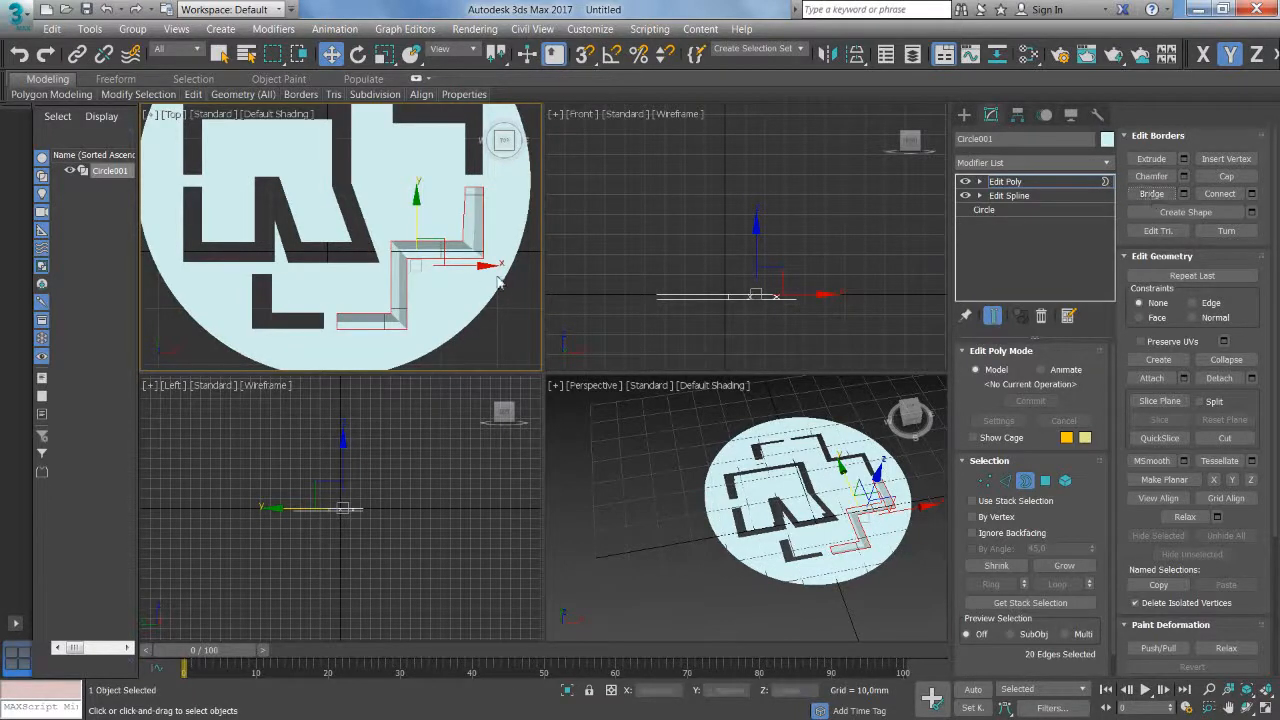
pyautogui.scroll(5, 877, 535)
pyautogui.moveTo(877, 538); pyautogui.dragTo(849, 514)
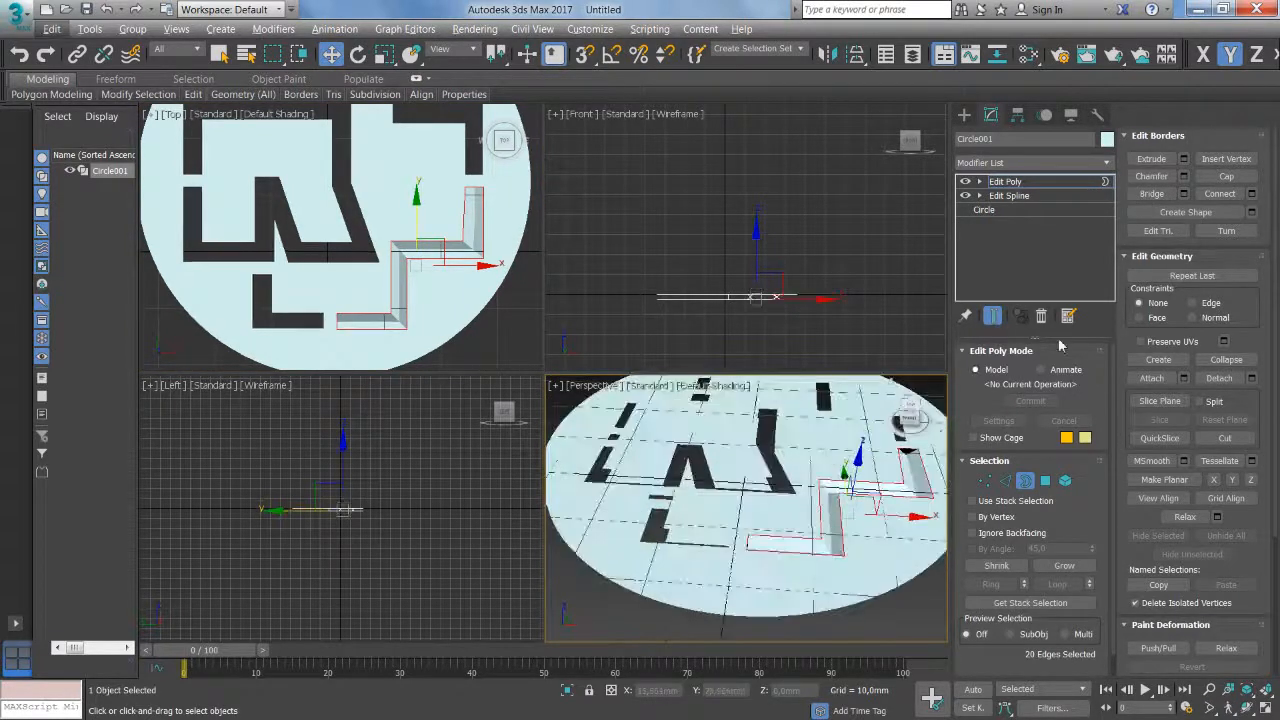
pyautogui.rightClick(696, 334)
pyautogui.hotkey('ctrl', 'z')
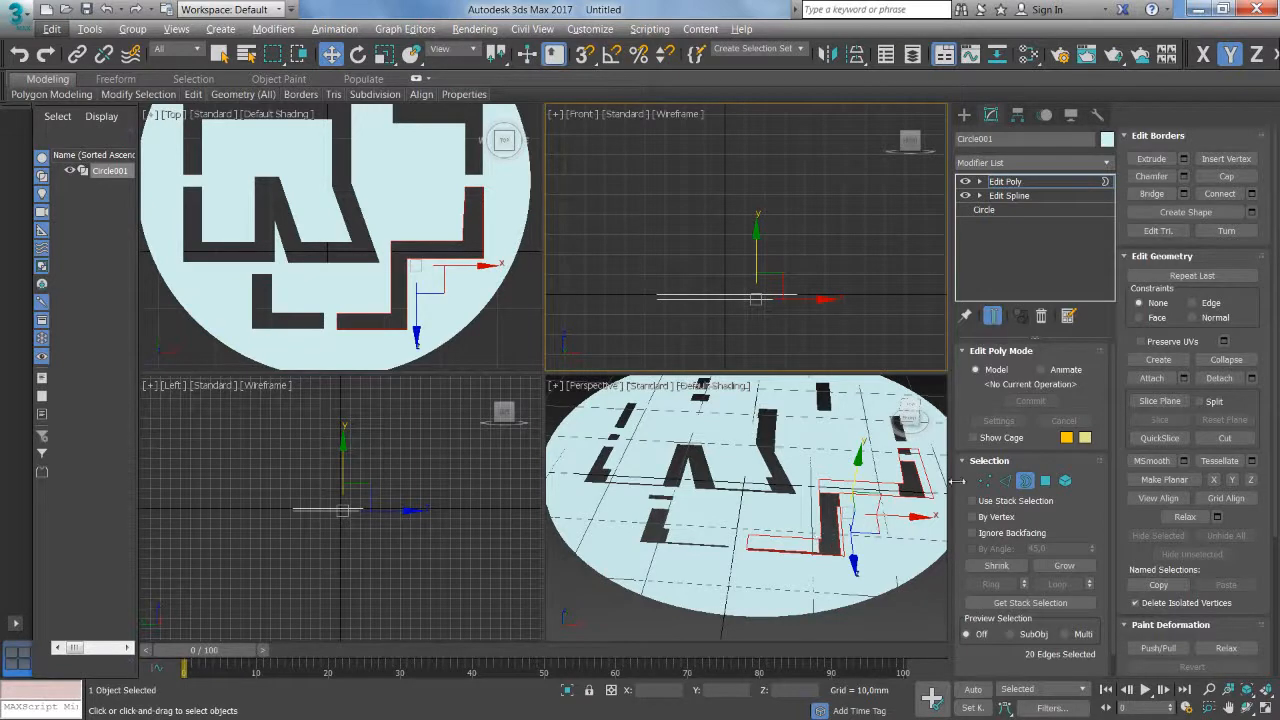
# Step: Flip the normals of the lower disc element so its surface faces downward
pyautogui.click(1065, 480)
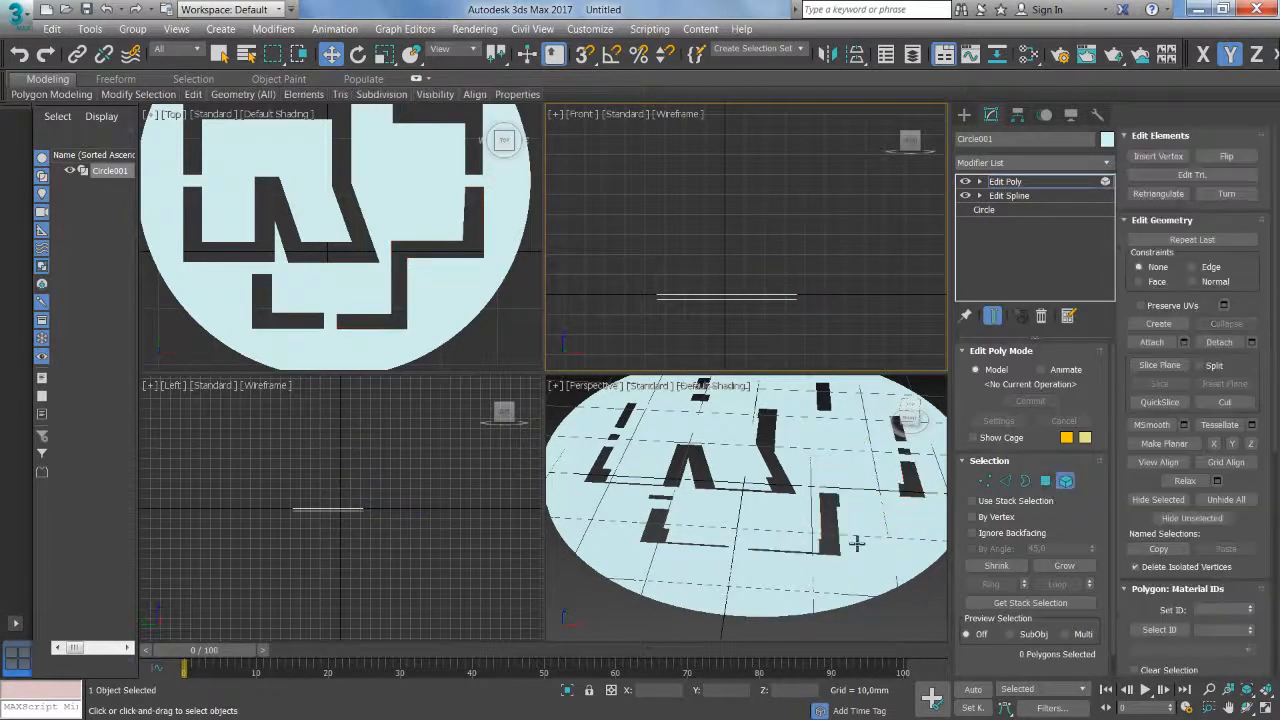
pyautogui.moveTo(857, 544); pyautogui.dragTo(860, 500)
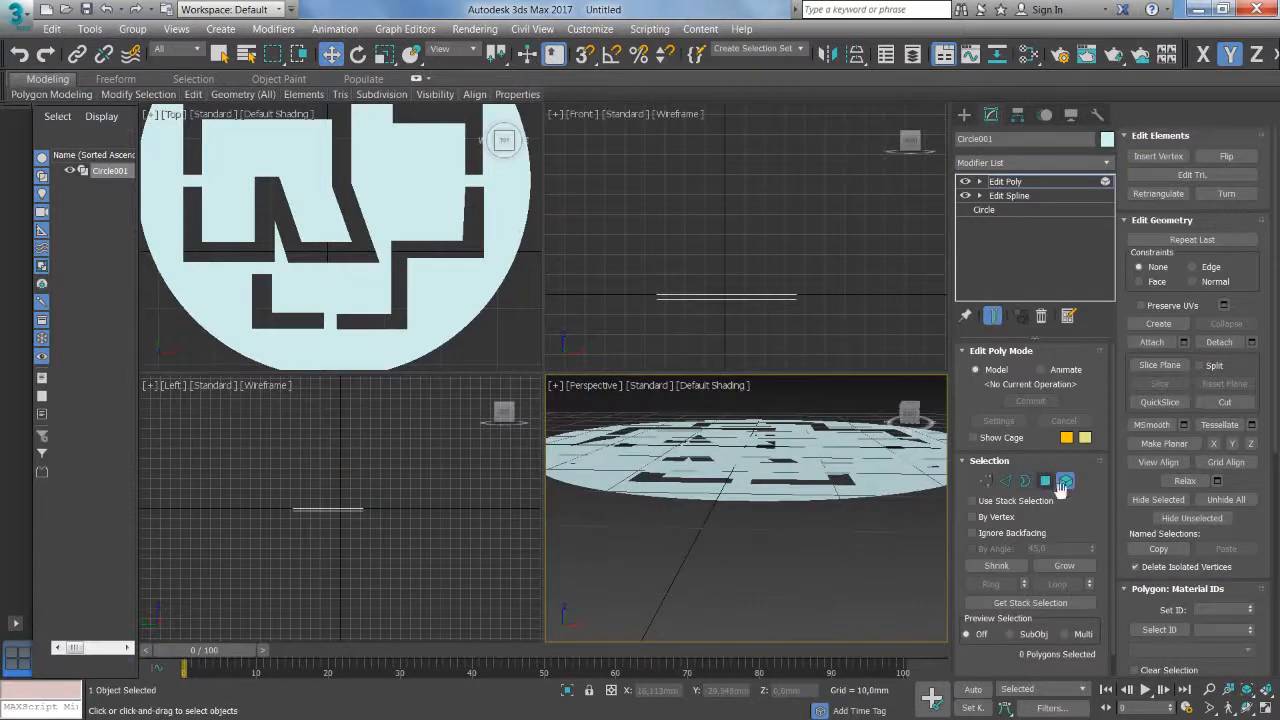
pyautogui.click(853, 493)
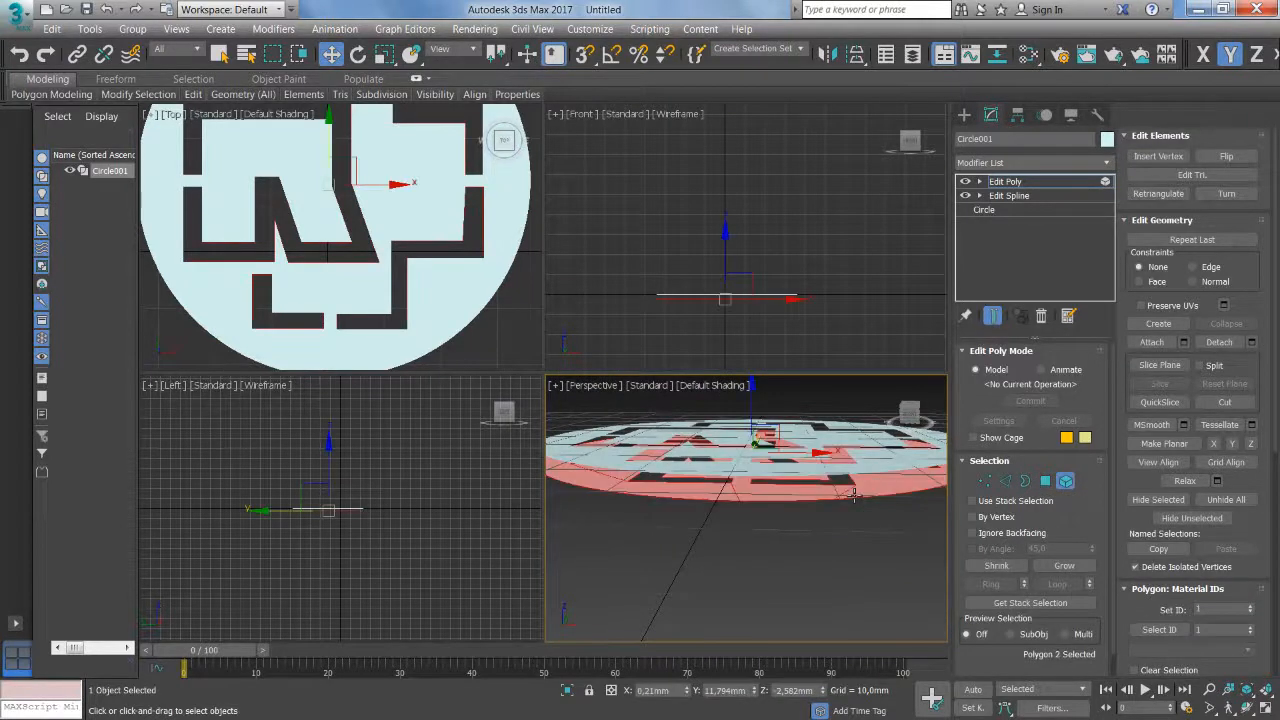
pyautogui.click(1228, 158)
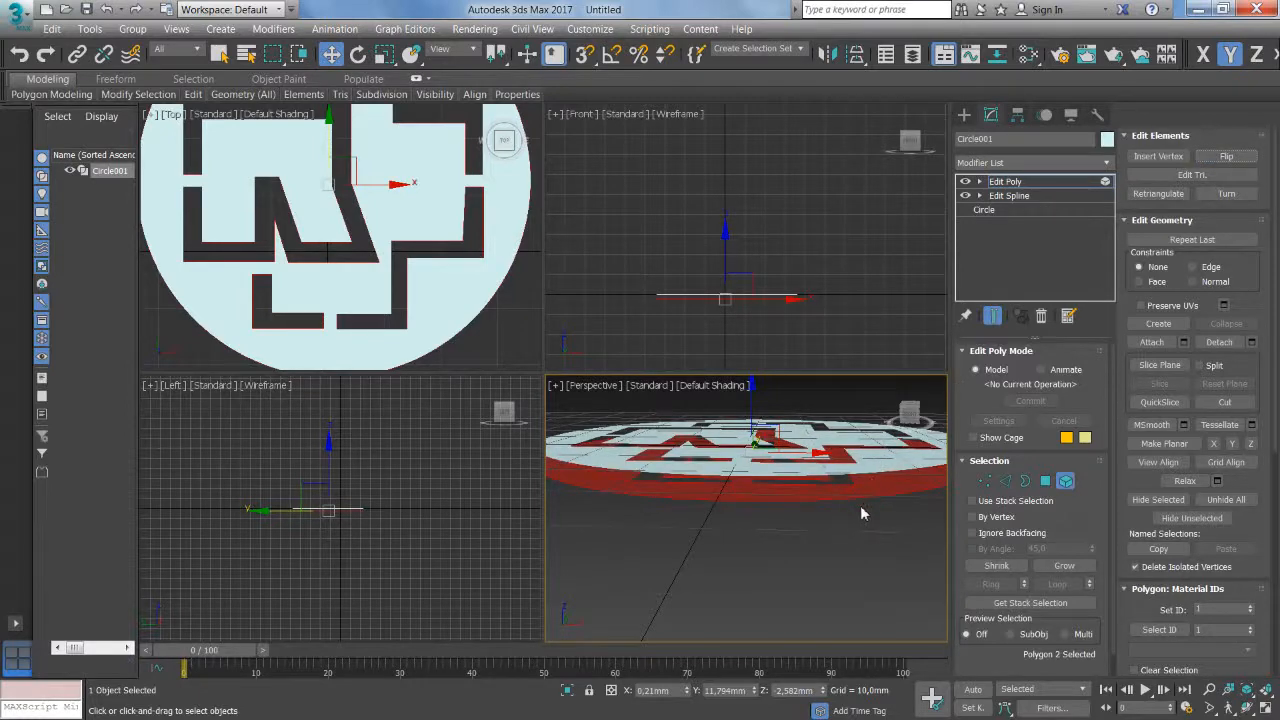
pyautogui.moveTo(862, 508); pyautogui.dragTo(862, 534)
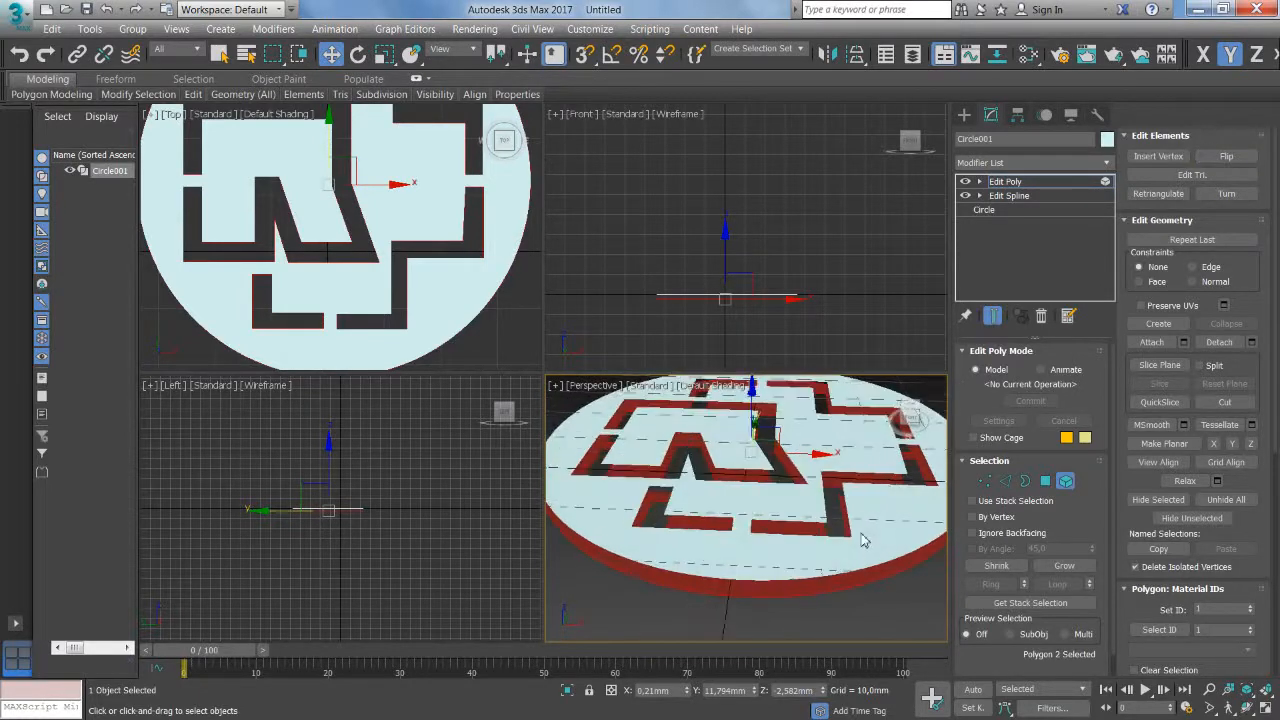
# Step: Bridge the upper and lower borders of the stepped cutout at the logo's lower right to form its side walls
pyautogui.click(1022, 482)
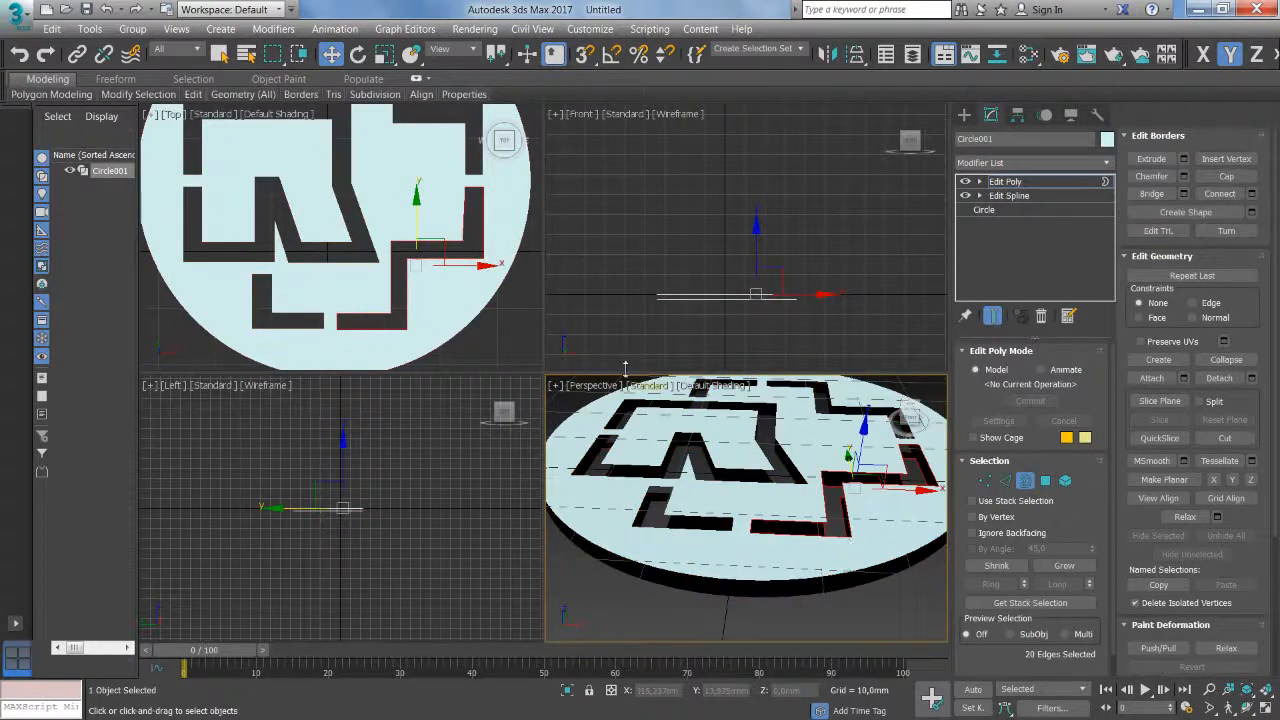
pyautogui.rightClick(476, 250)
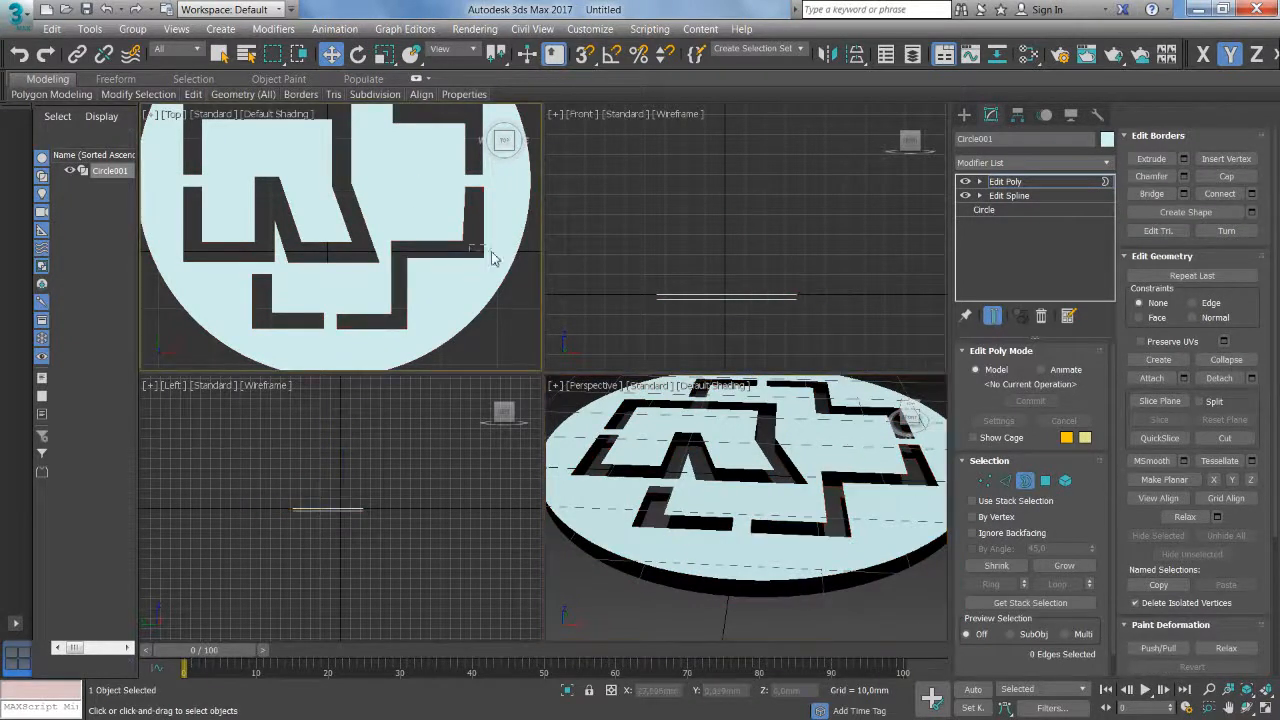
pyautogui.click(1158, 196)
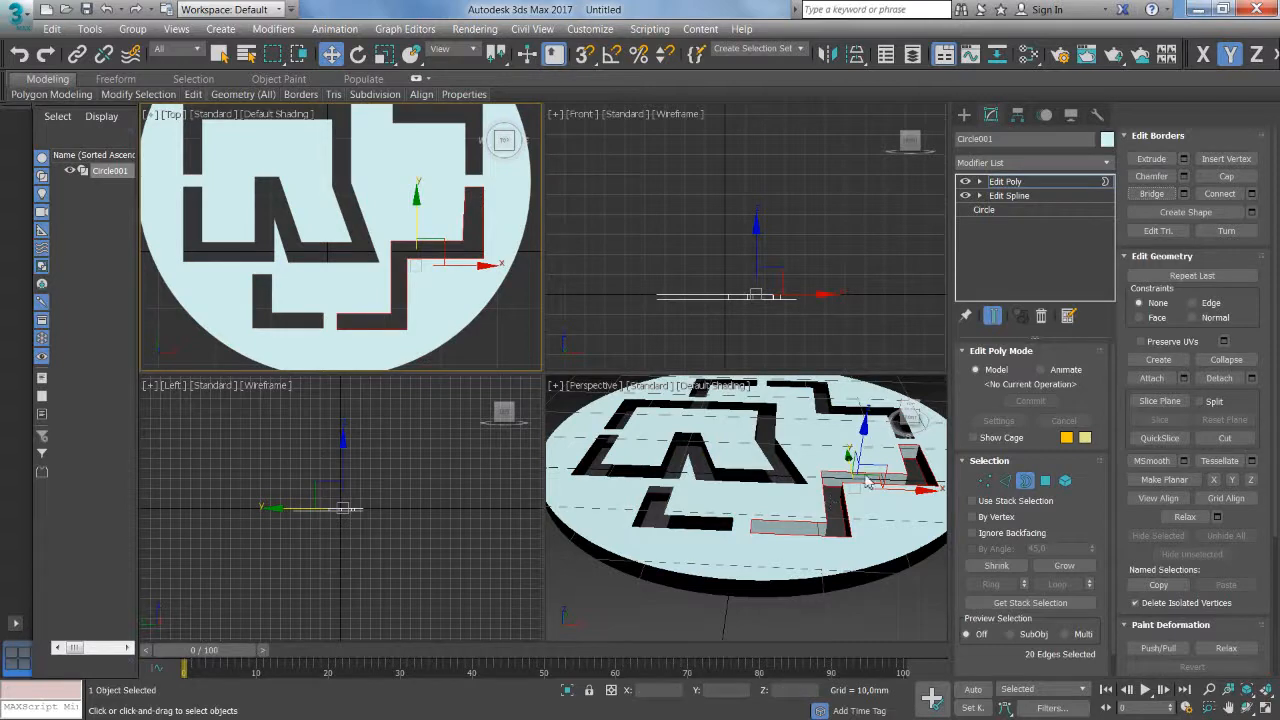
pyautogui.moveTo(900, 420); pyautogui.dragTo(899, 538)
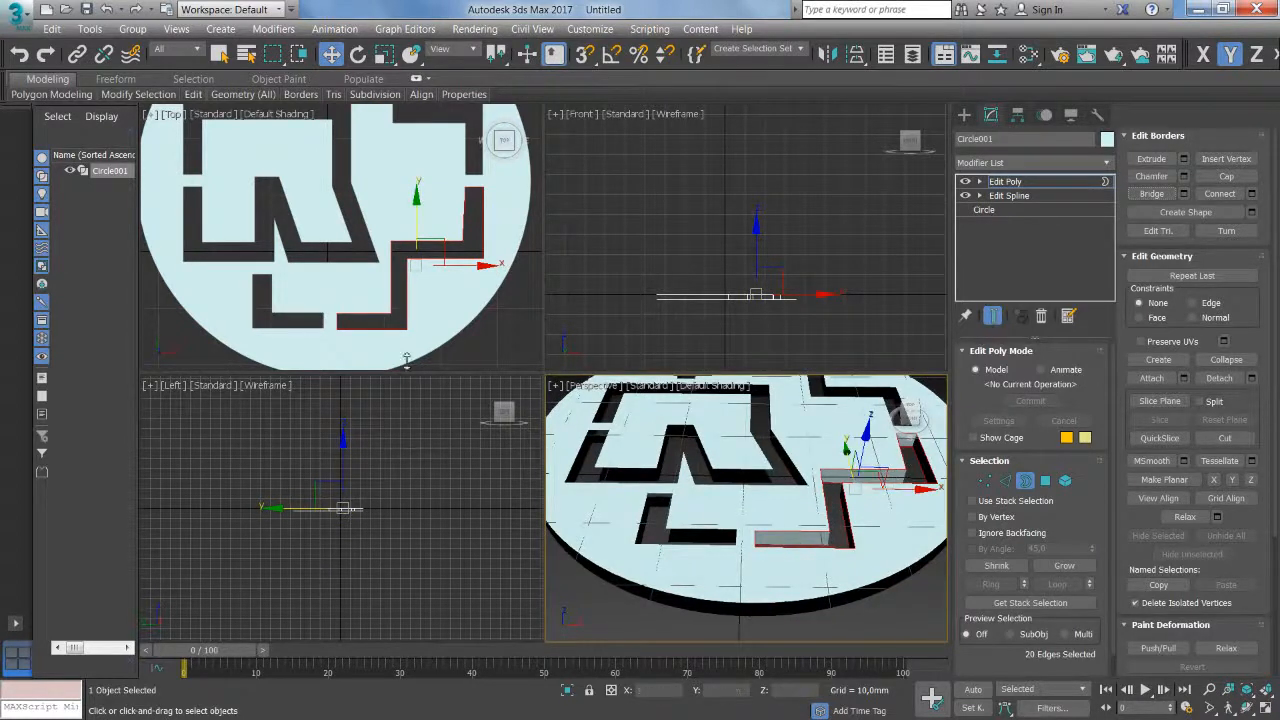
# Step: Bridge the border pairs of the small L-shaped cutout at the lower left and of the large R-shaped cutout
pyautogui.click(268, 322)
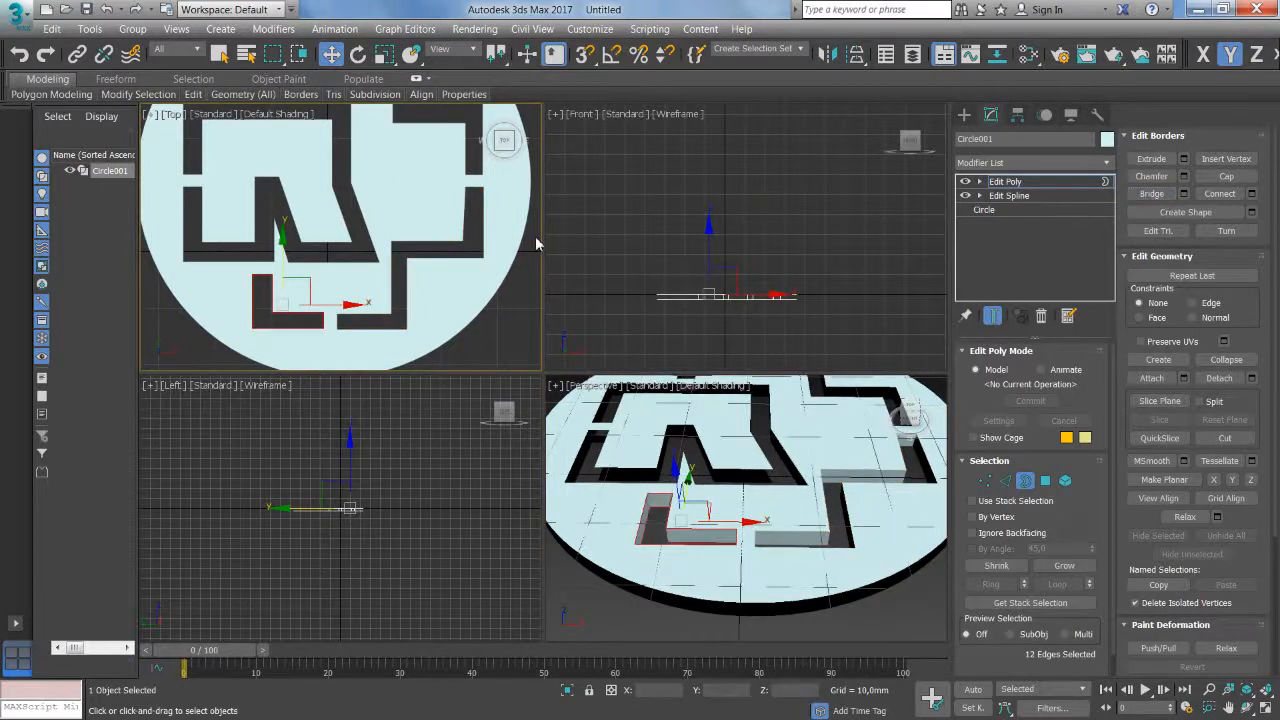
pyautogui.click(378, 258)
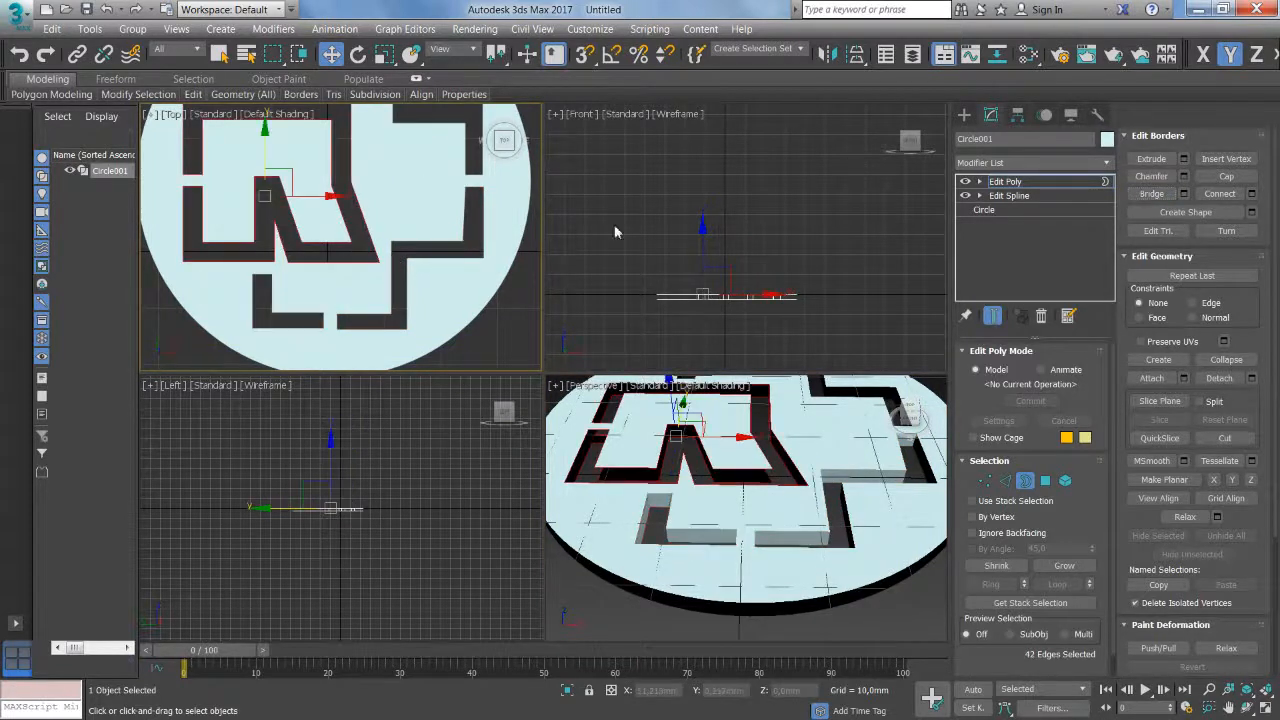
pyautogui.click(1159, 195)
pyautogui.moveTo(511, 232); pyautogui.dragTo(512, 332)
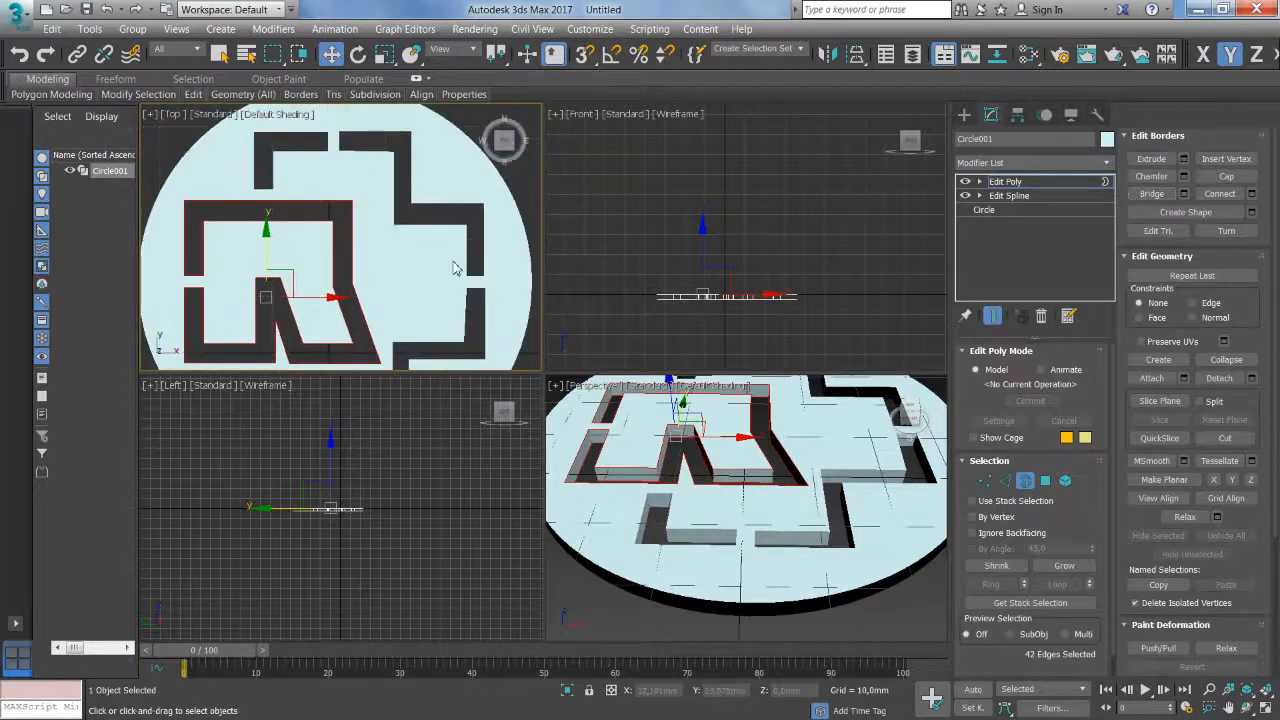
# Step: Bridge the border pairs of the stepped upper-right cutout and the small upper-left cutout together
pyautogui.click(440, 217)
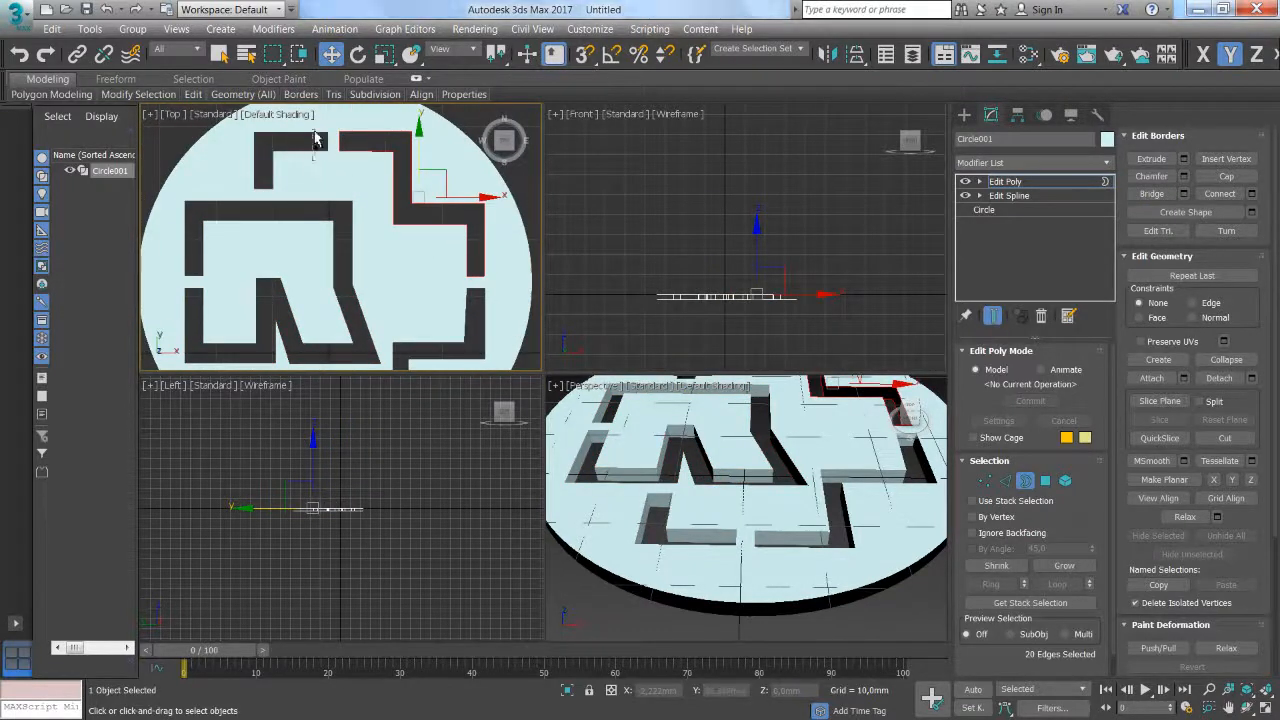
pyautogui.keyDown('ctrl'); pyautogui.click(315, 155); pyautogui.keyUp('ctrl')
pyautogui.click(1153, 195)
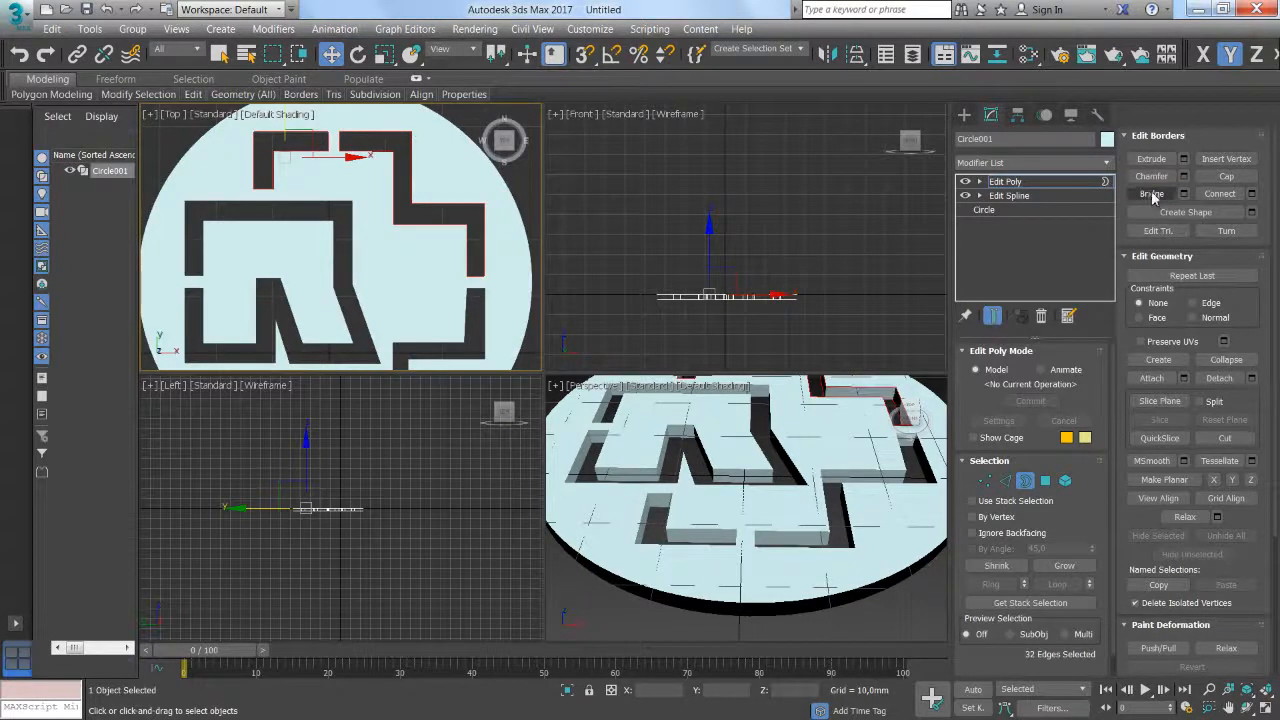
# Step: Bridge the upper and lower borders of the disc's outer rim to close its circular side wall
pyautogui.moveTo(836, 402); pyautogui.dragTo(720, 434)
pyautogui.scroll(-1, 820, 507)
pyautogui.click(802, 543)
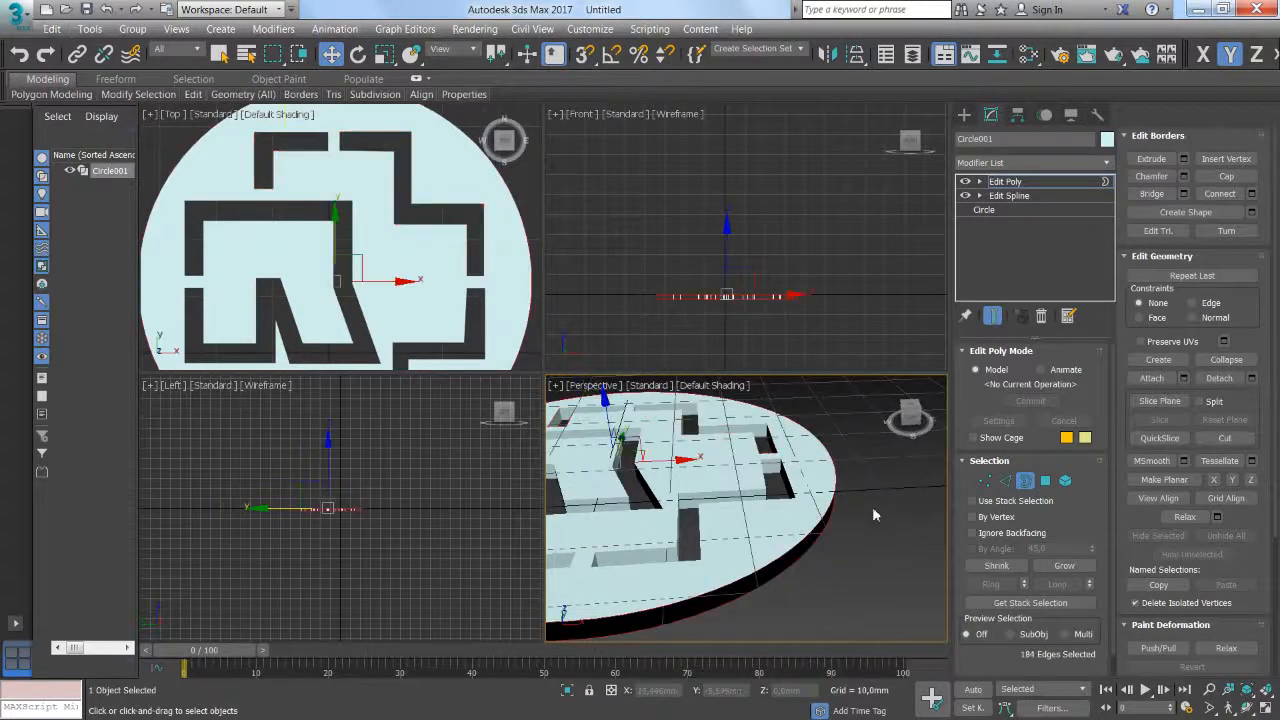
pyautogui.click(1154, 195)
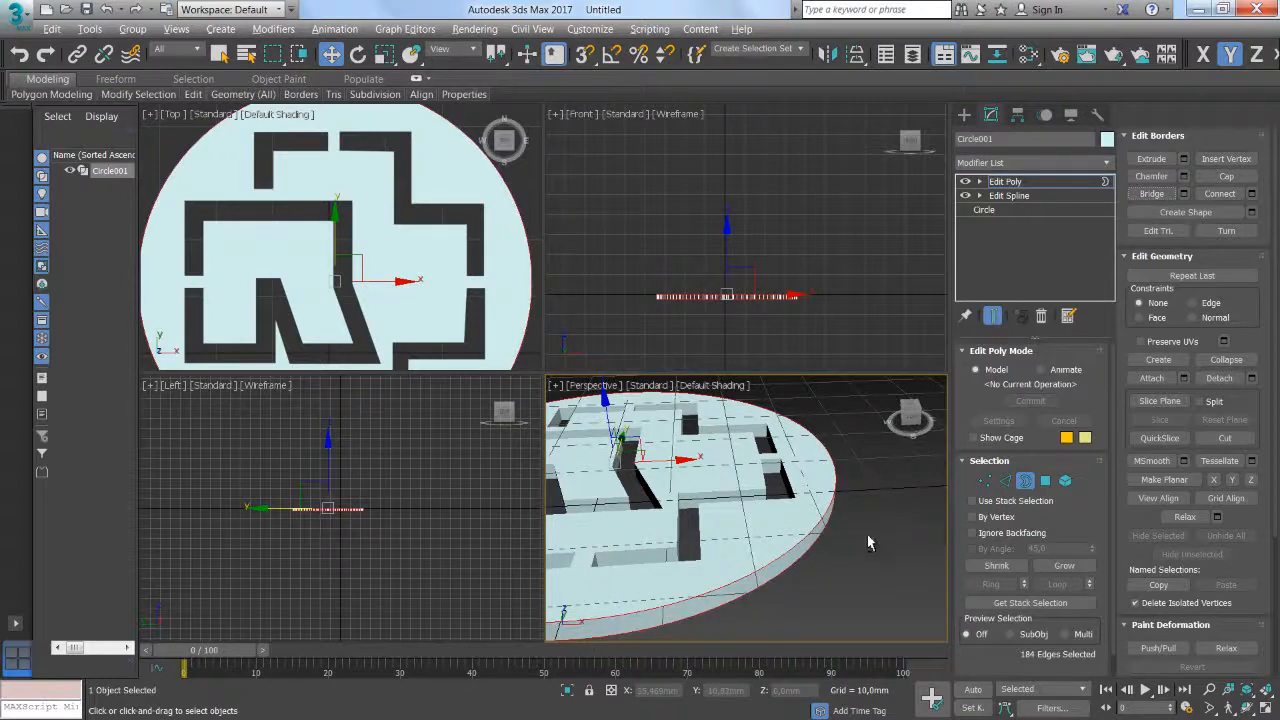
# Step: Examine the bridged disc in an enlarged perspective view and check its underlying outline at the Edit Spline level
pyautogui.hotkey('alt', 'w')
pyautogui.moveTo(695, 537); pyautogui.dragTo(754, 455)
pyautogui.scroll(-5, 672, 556)
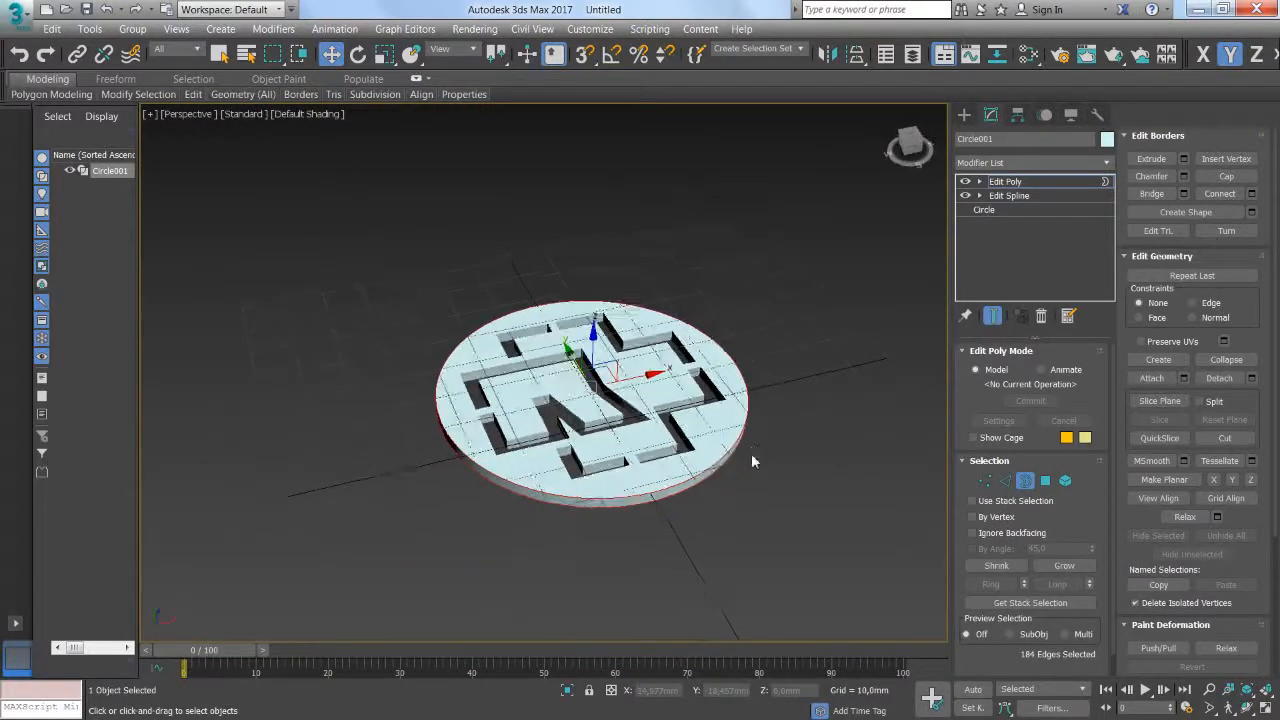
pyautogui.scroll(4, 751, 453)
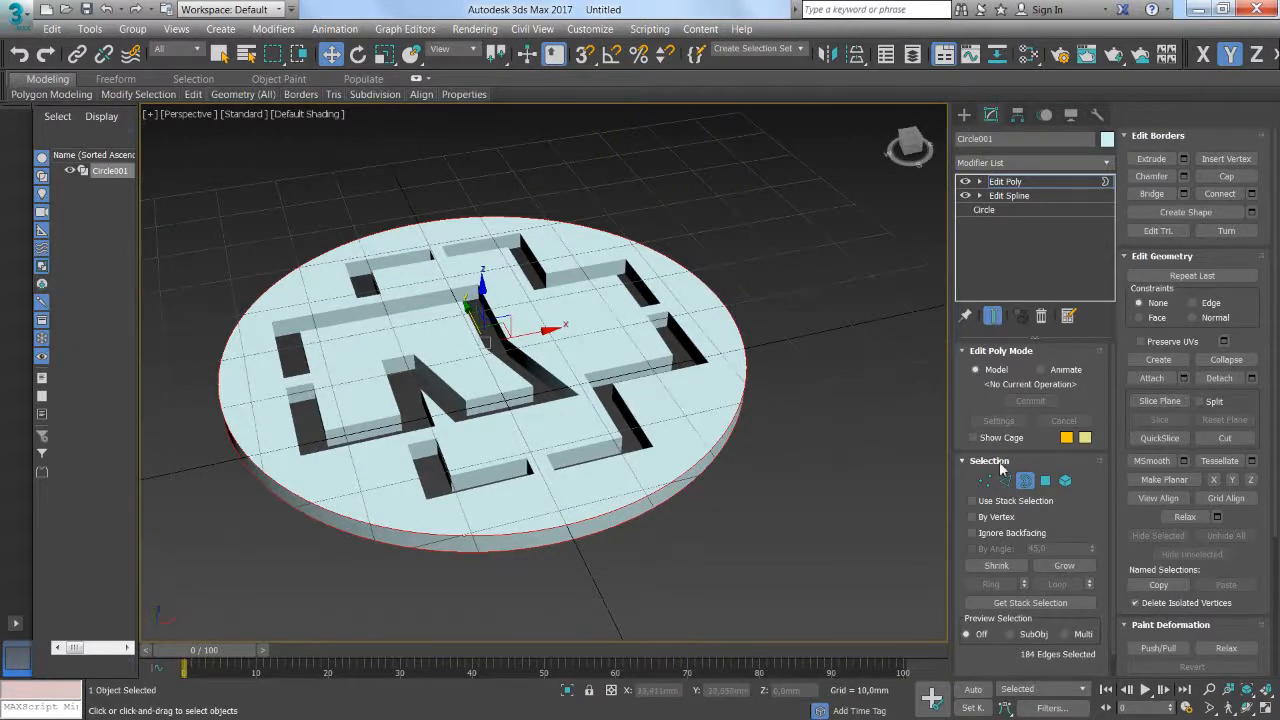
pyautogui.click(1030, 196)
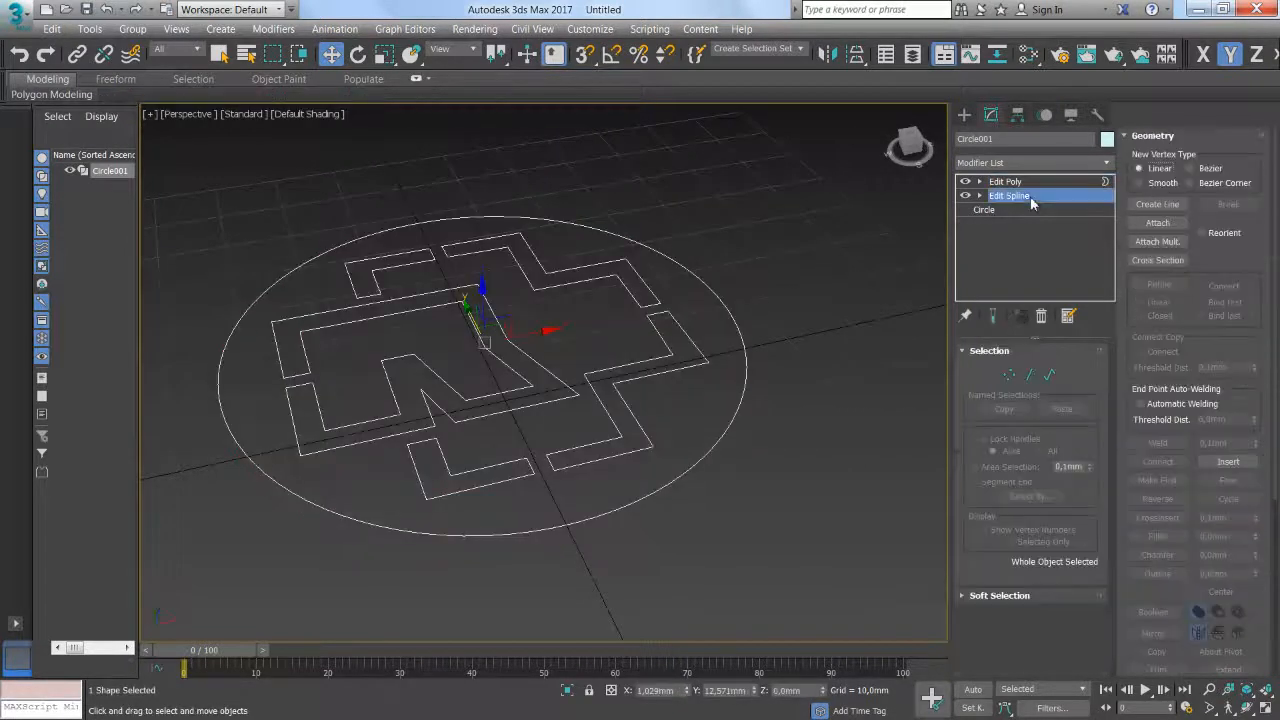
pyautogui.moveTo(728, 446); pyautogui.dragTo(739, 417)
pyautogui.click(1036, 183)
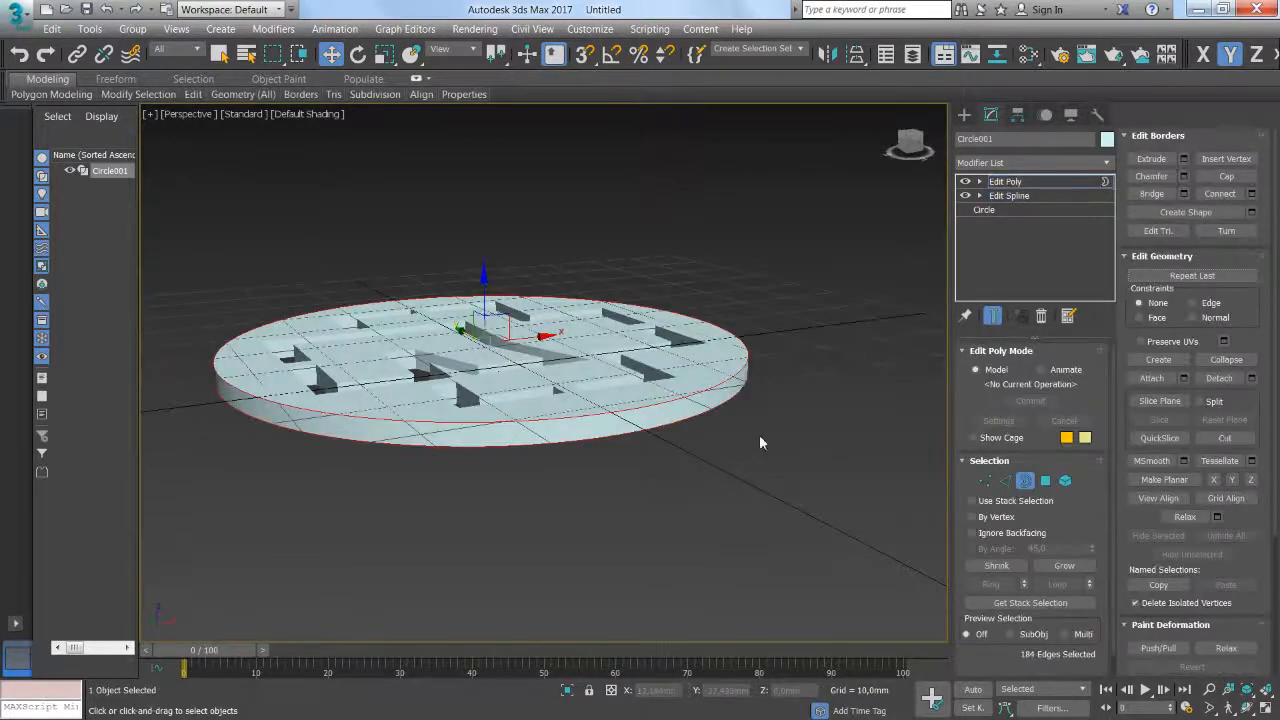
# Step: Select the disc's top polygon and lower it about 0.9 mm along Z to thin the stencil
pyautogui.keyDown('ctrl'); pyautogui.keyDown('shift'); pyautogui.click(1045, 480); pyautogui.keyUp('shift'); pyautogui.keyUp('ctrl')
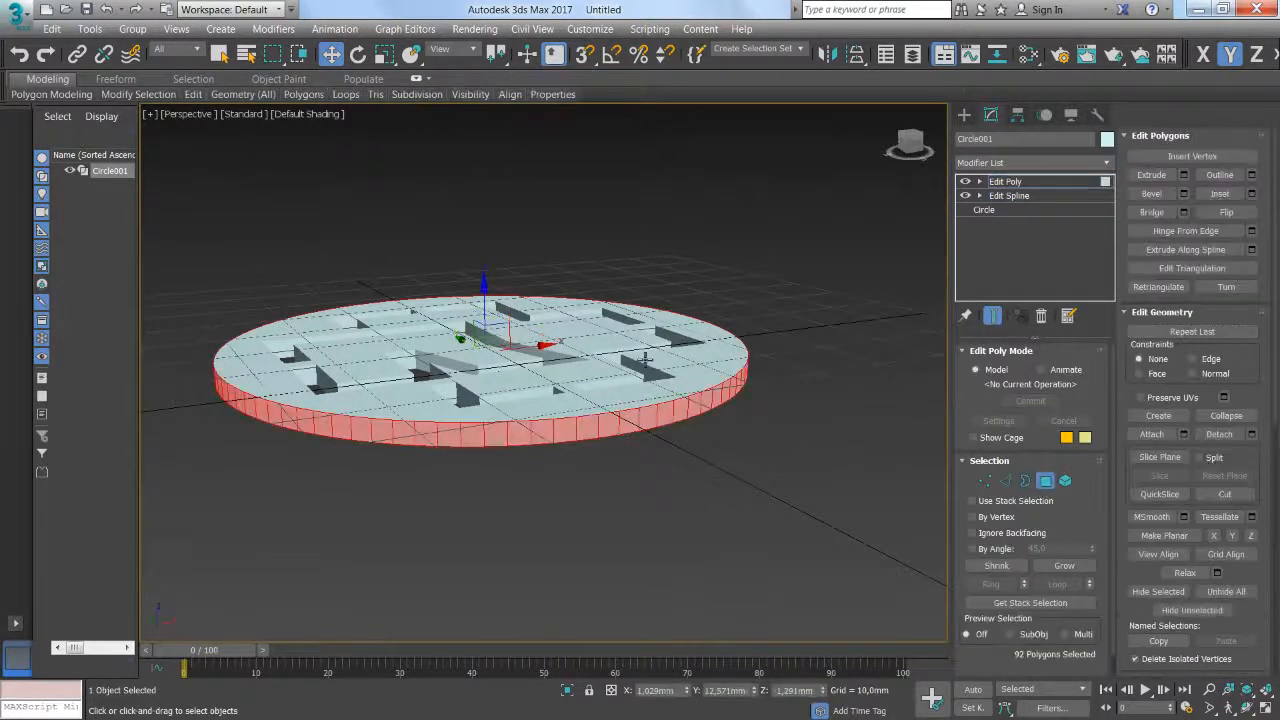
pyautogui.click(702, 374)
pyautogui.moveTo(767, 402)
pyautogui.mouseDown()
pyautogui.moveTo(758, 415)
pyautogui.moveTo(751, 394)
pyautogui.mouseUp()
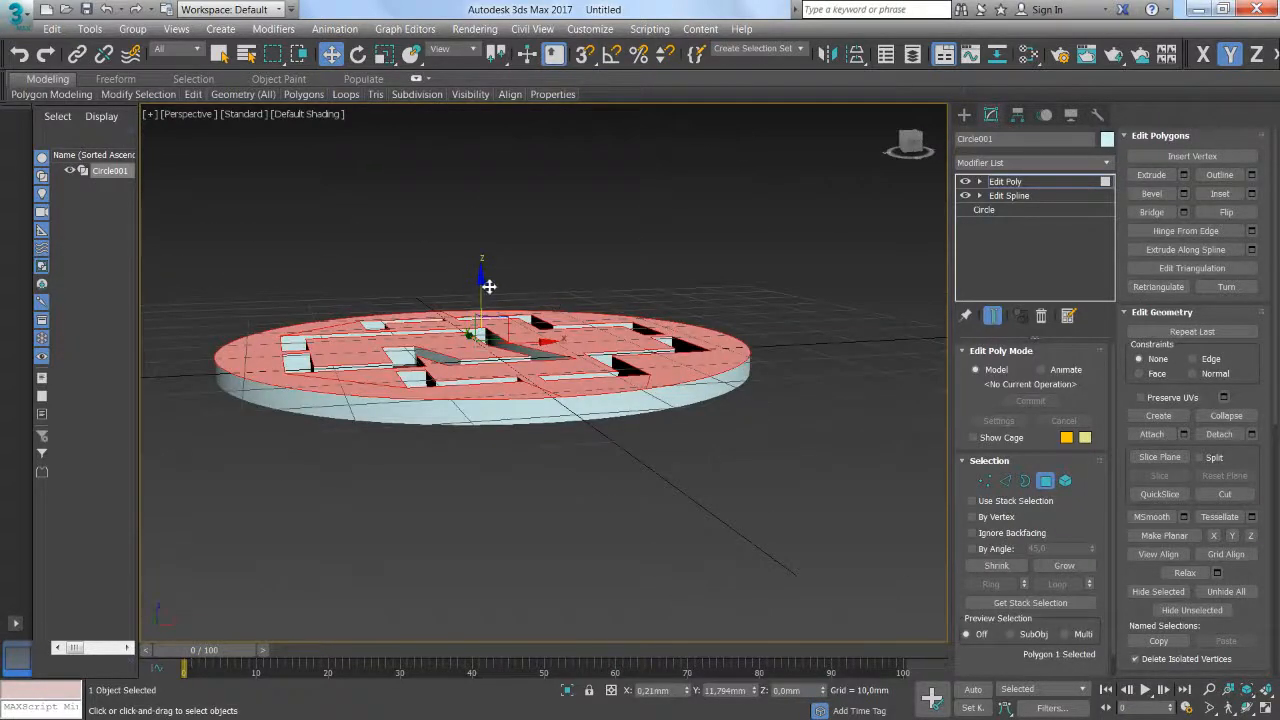
pyautogui.moveTo(482, 286); pyautogui.dragTo(485, 292)
pyautogui.moveTo(757, 405); pyautogui.dragTo(746, 441)
pyautogui.hotkey('alt', 'w')
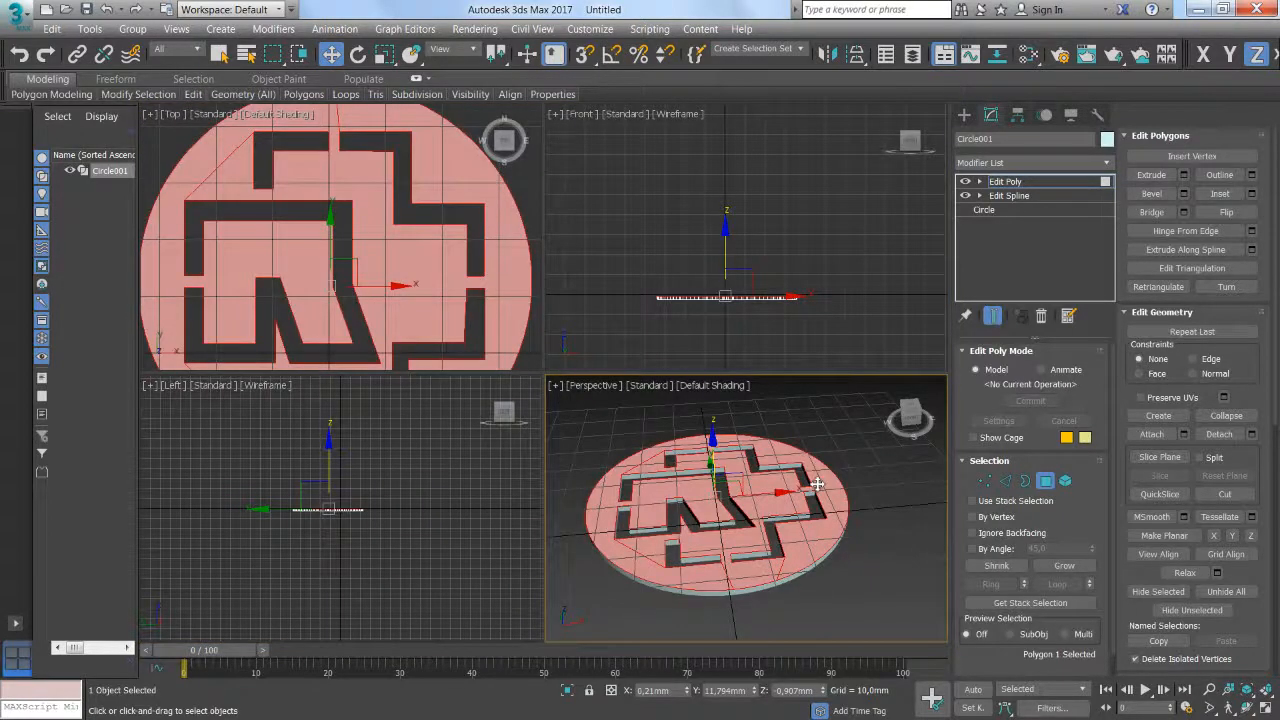